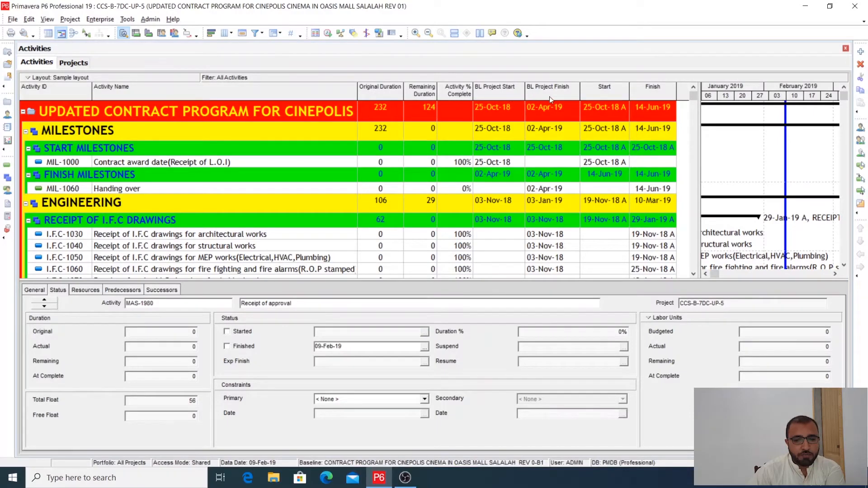
- Open the column selection for the activity table and expand the Dates group of available options
left_click_drag(700, 141, 759, 141)
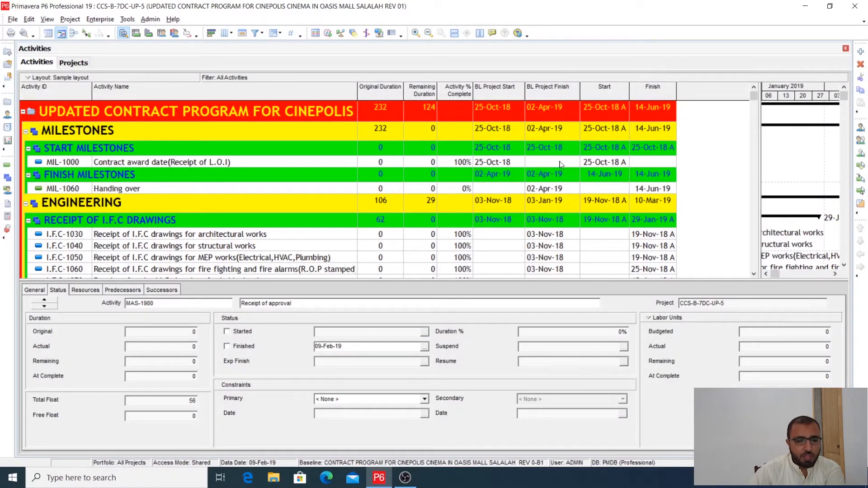
right_click(458, 116)
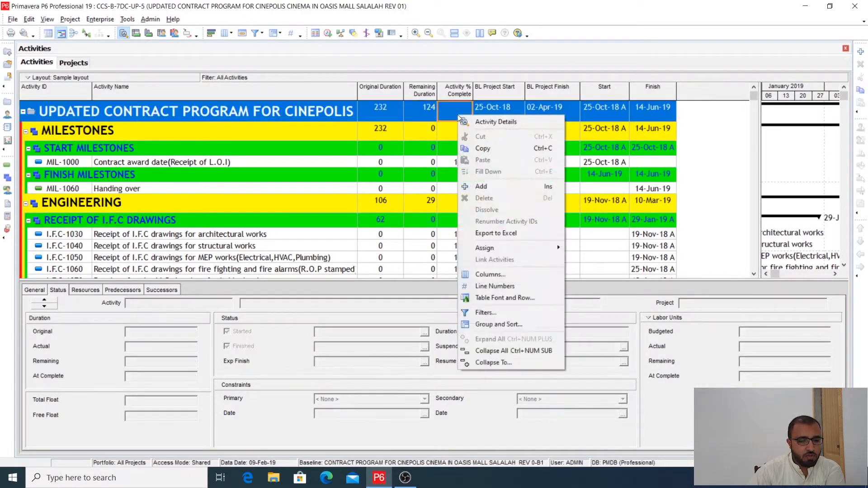
left_click(487, 274)
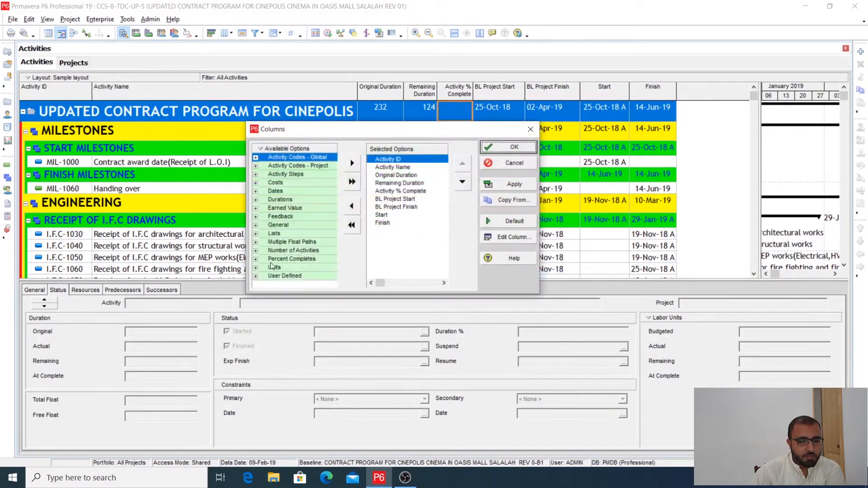
left_click(255, 192)
scroll(288, 235, "down", 1)
scroll(288, 245, "down", 8)
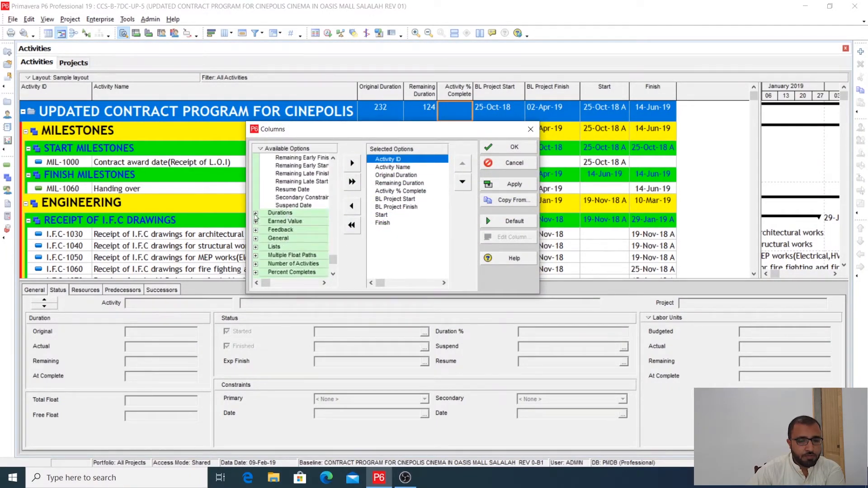
- Find "Total float" among the available columns and add Total Float to the selected ones
right_click(293, 149)
left_click(317, 152)
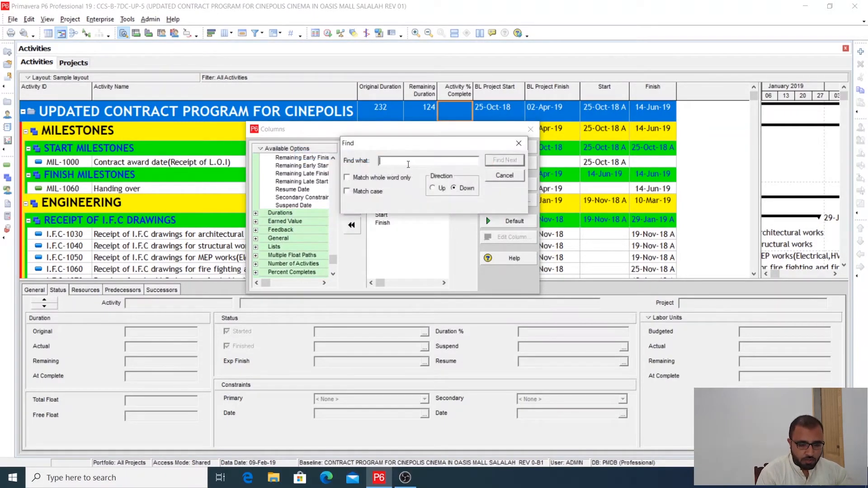
type("Total")
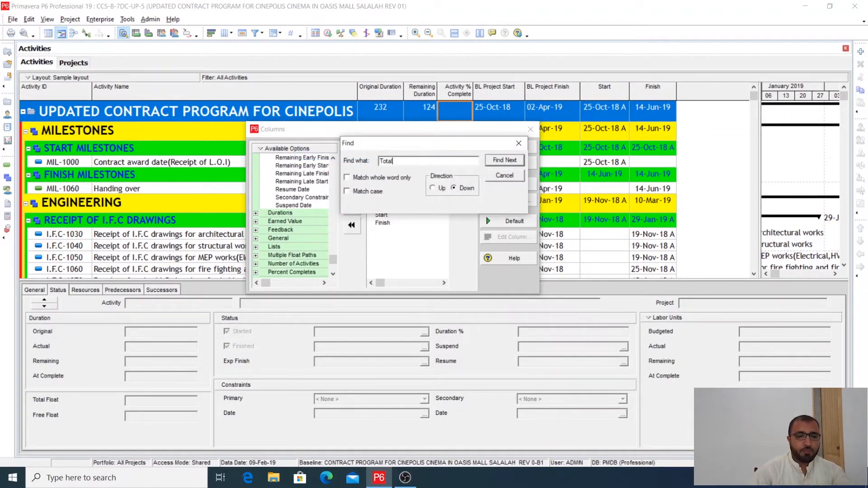
type(" float")
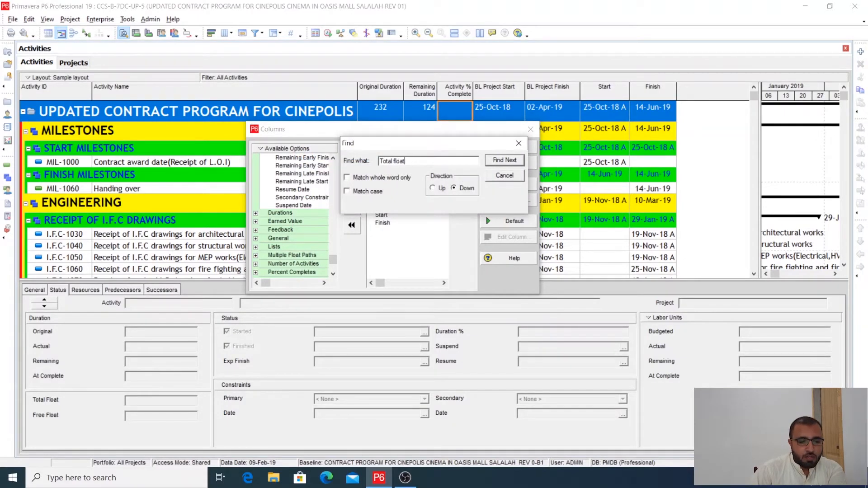
left_click(495, 163)
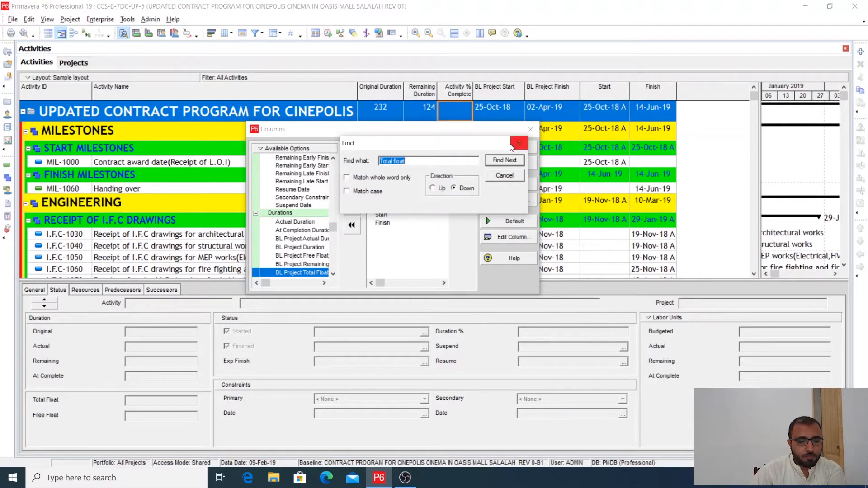
left_click(501, 162)
left_click(501, 162)
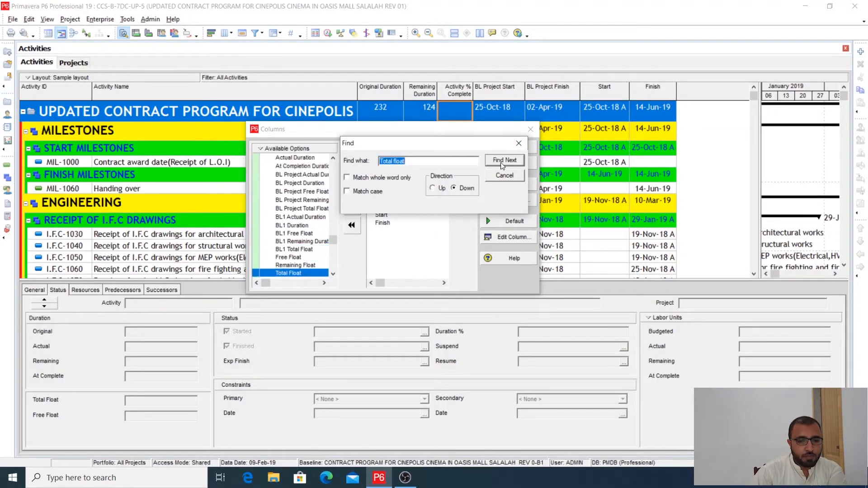
left_click(301, 273)
left_click(521, 146)
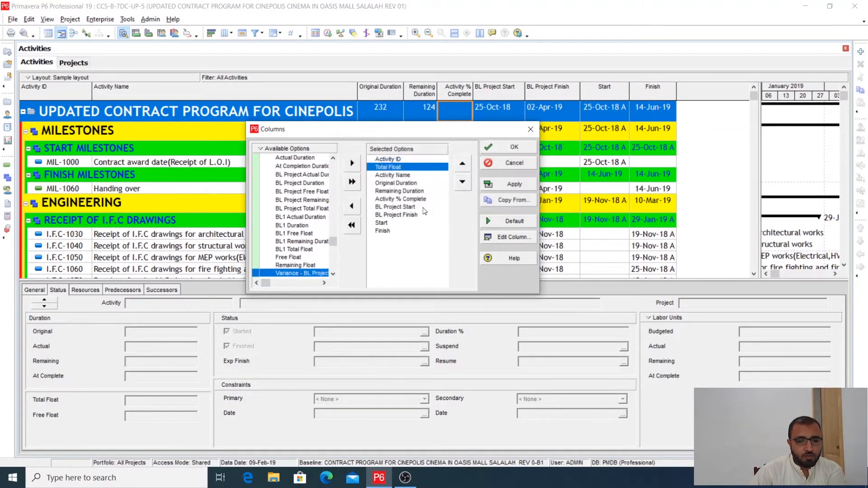
- Place Total Float after Finish at the end of the selected columns and apply the column setup
left_click(462, 182)
left_click(463, 182)
left_click(463, 182)
left_click(463, 183)
left_click(462, 182)
left_click(462, 183)
left_click(462, 183)
left_click(462, 182)
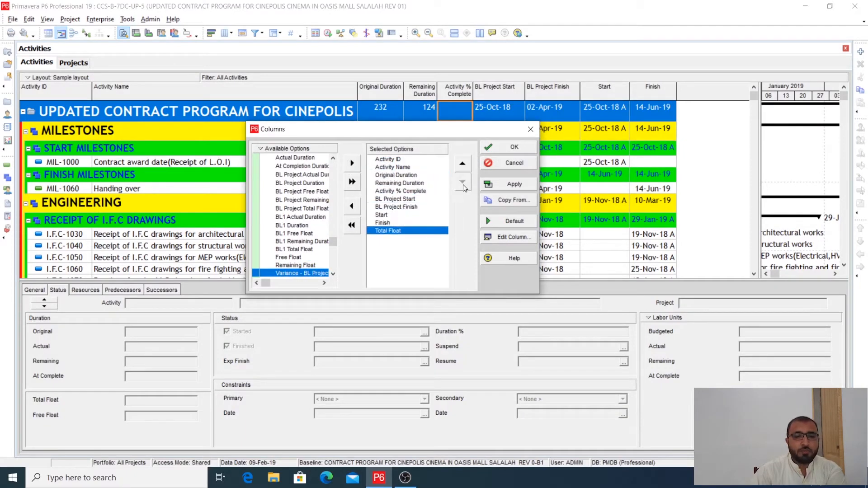
left_click(513, 184)
left_click(514, 147)
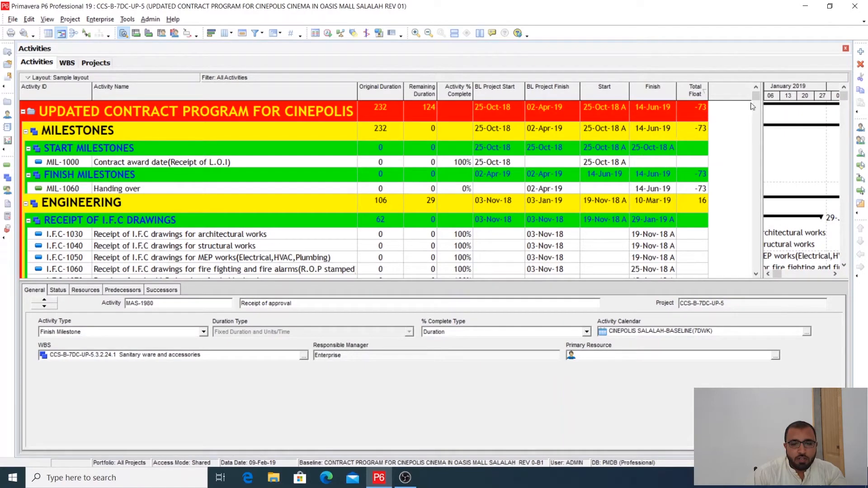
- Check the current data date in the scheduling settings and schedule the project
left_click_drag(762, 129, 765, 129)
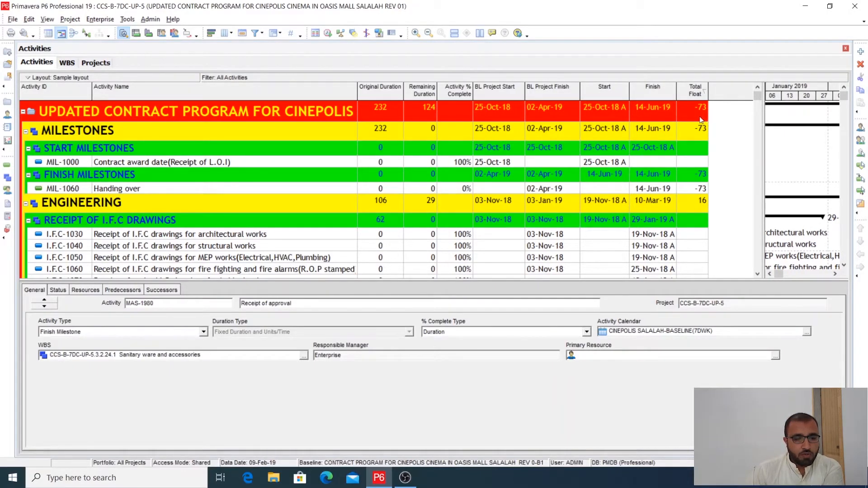
left_click_drag(358, 95, 357, 96)
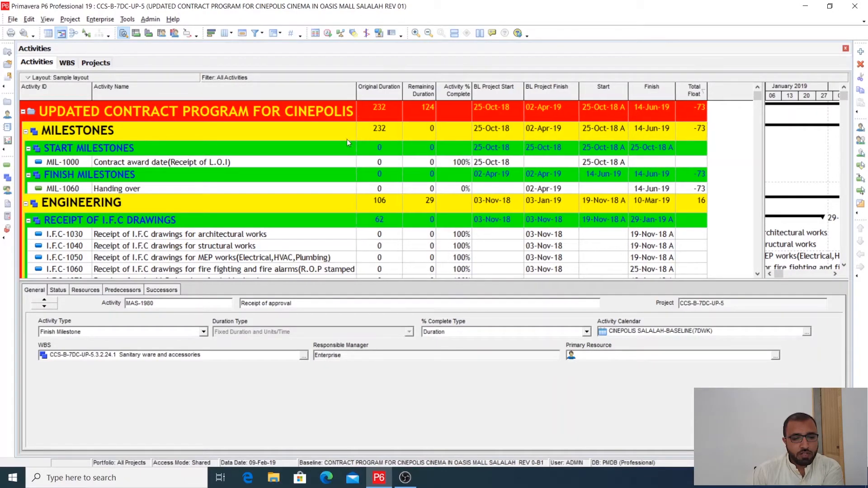
left_click(328, 35)
left_click_drag(481, 166, 477, 146)
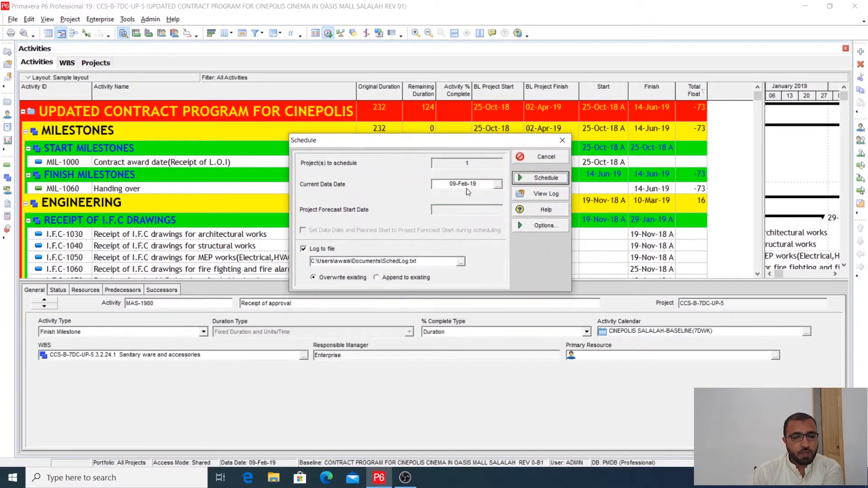
left_click(563, 140)
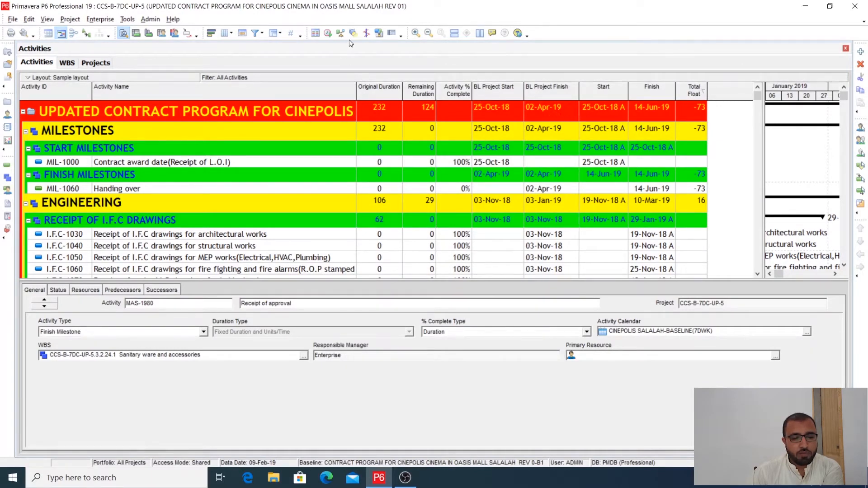
left_click(327, 33)
left_click(536, 198)
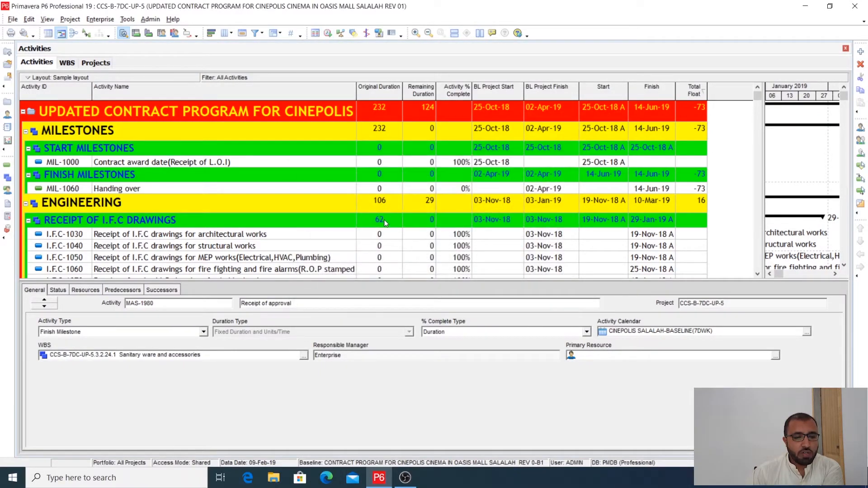
- Look through the engineering and shop drawing activities for their durations, dates and total float
scroll(384, 222, "down", 4)
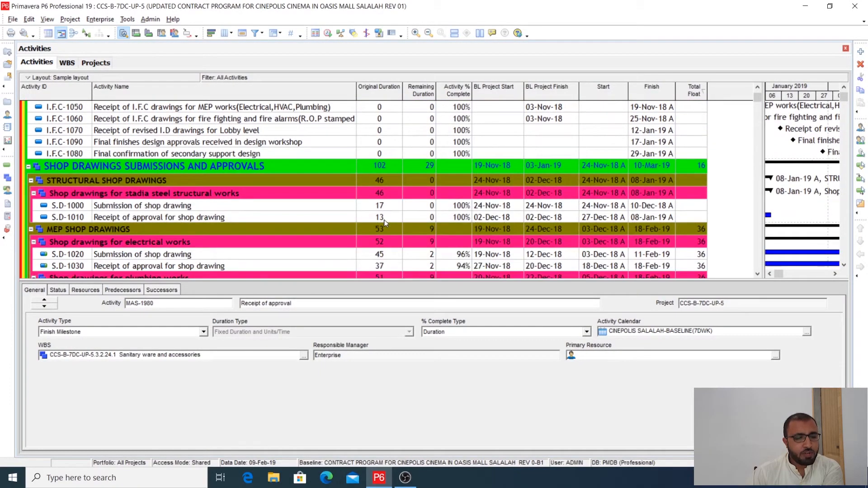
scroll(385, 222, "up", 5)
scroll(384, 218, "down", 4)
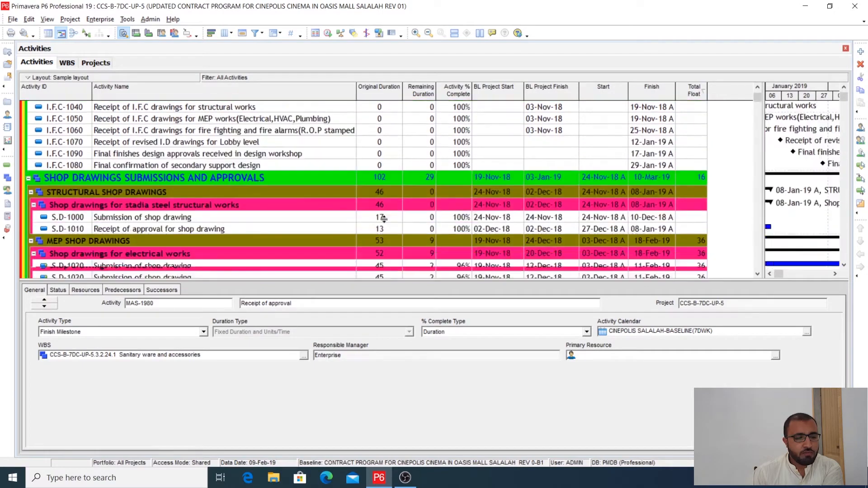
scroll(384, 219, "down", 3)
scroll(383, 219, "up", 3)
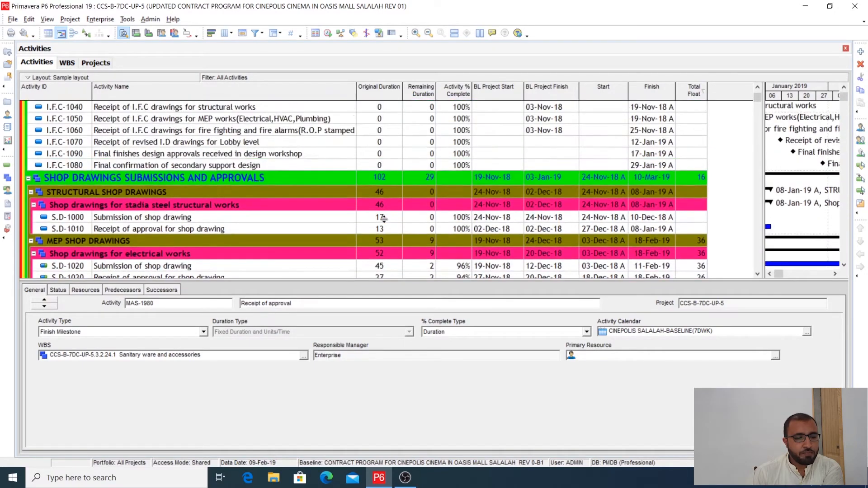
scroll(384, 219, "up", 3)
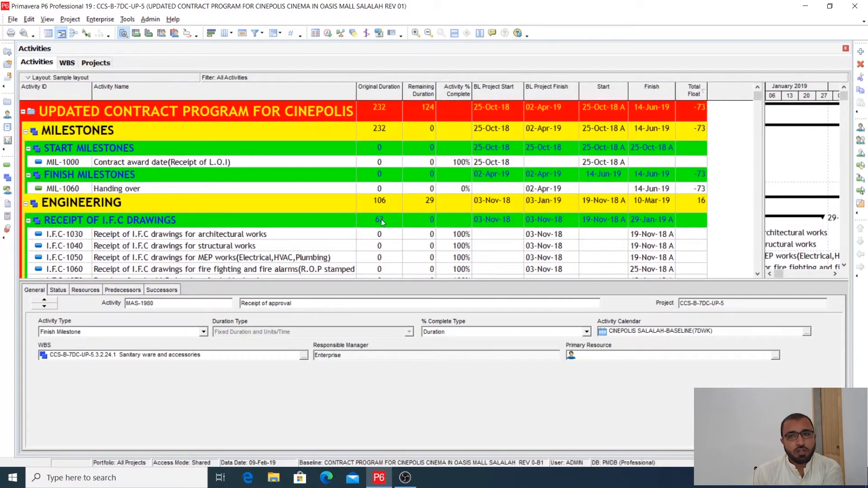
scroll(382, 221, "down", 3)
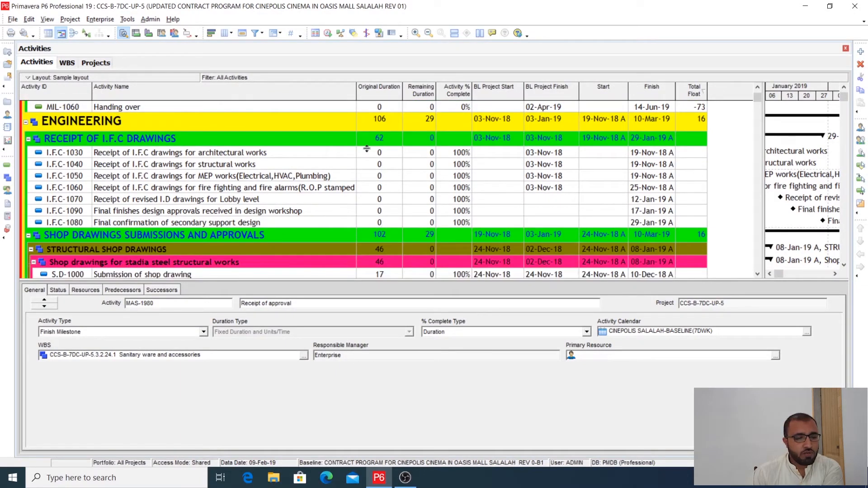
- Show the status details of the Handing over milestone, MIL-1060
left_click(367, 153)
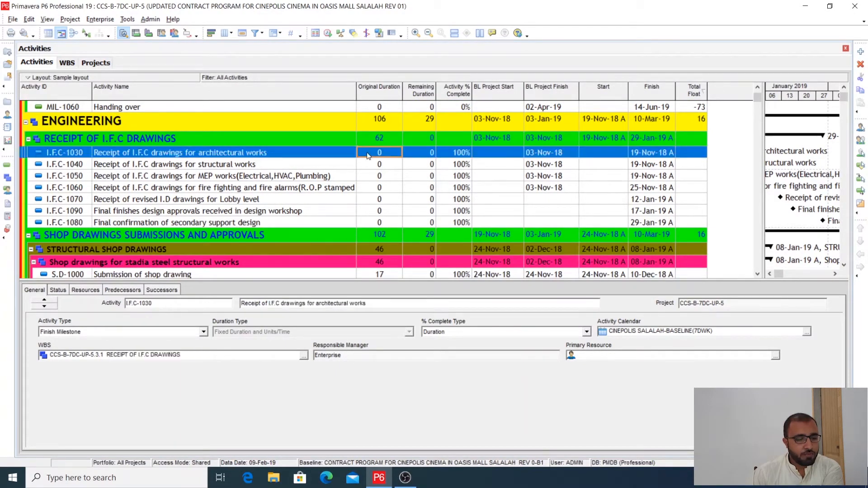
scroll(368, 156, "up", 3)
left_click(198, 189)
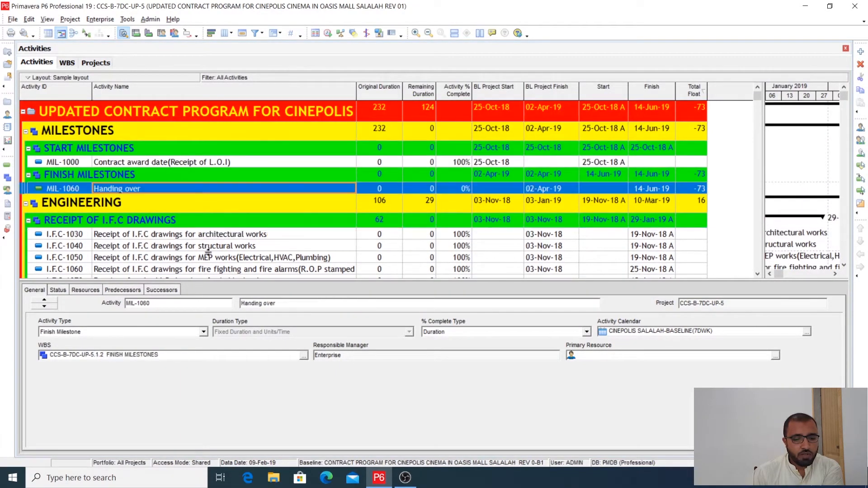
left_click(59, 290)
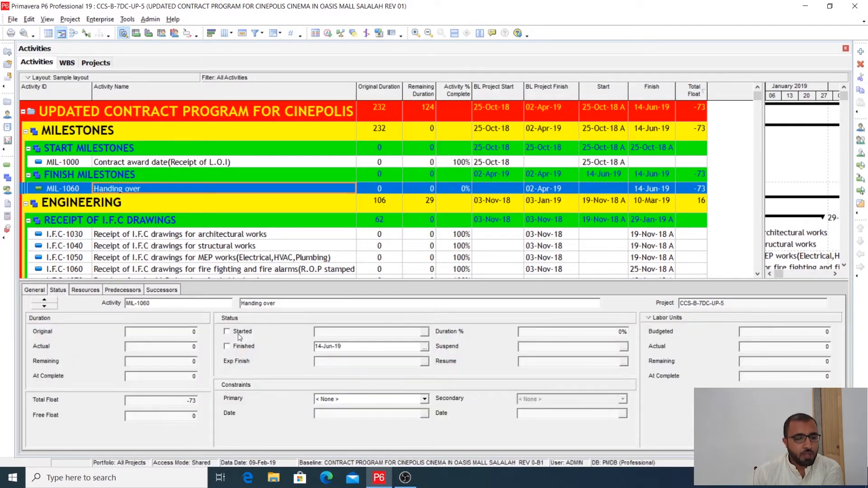
- Inspect the status details of the shop drawing submission and approval activities for stadia steel structural works, S.D-1000 and S.D-1010
scroll(209, 240, "down", 2)
scroll(209, 240, "down", 1)
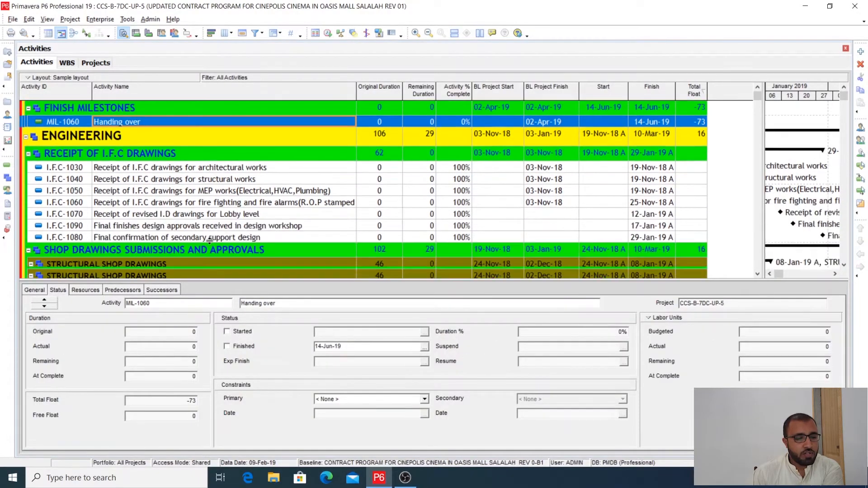
left_click(223, 170)
scroll(198, 203, "down", 2)
scroll(198, 200, "down", 3)
left_click(165, 173)
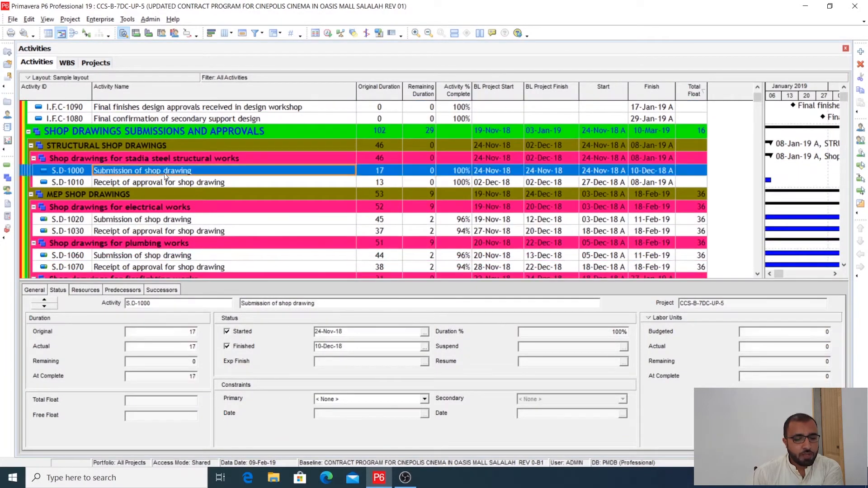
left_click(164, 181)
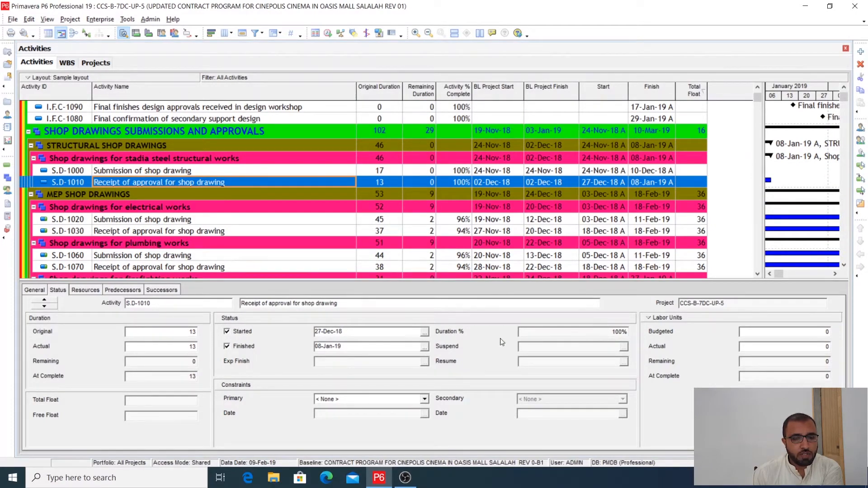
scroll(242, 246, "down", 2)
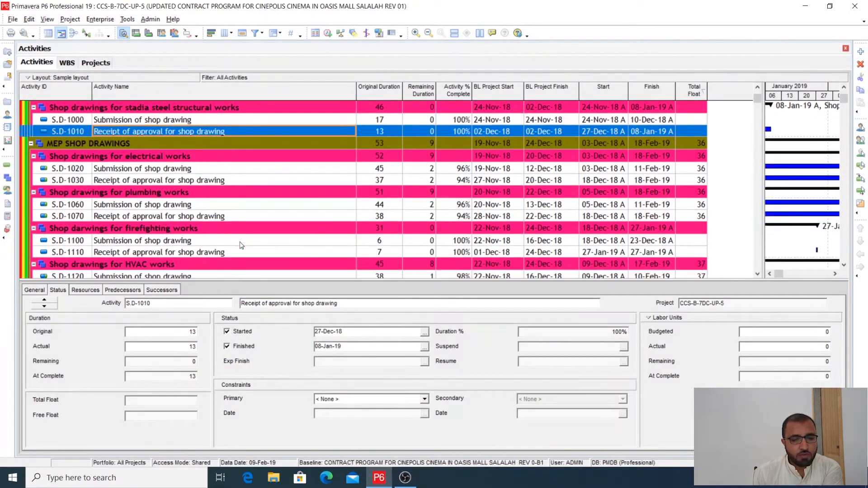
scroll(241, 245, "down", 1)
scroll(240, 241, "up", 10)
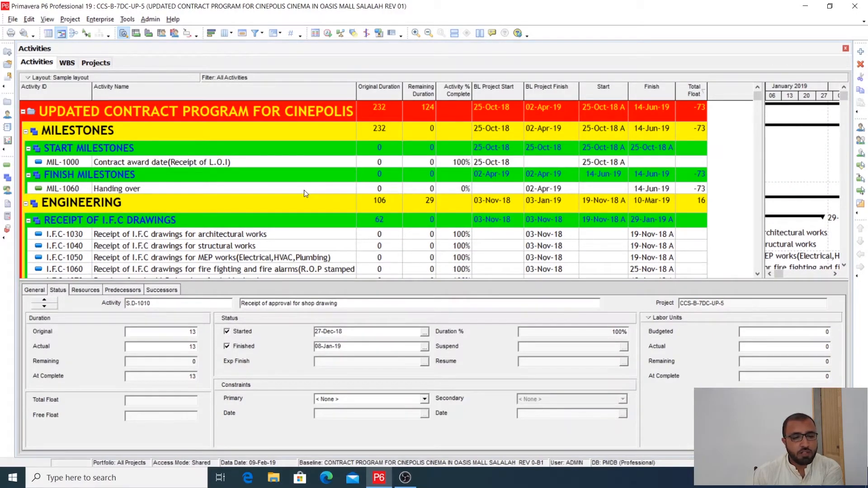
- Schedule the project again with the current data date and check the activity dates and total float
left_click(327, 33)
left_click(524, 199)
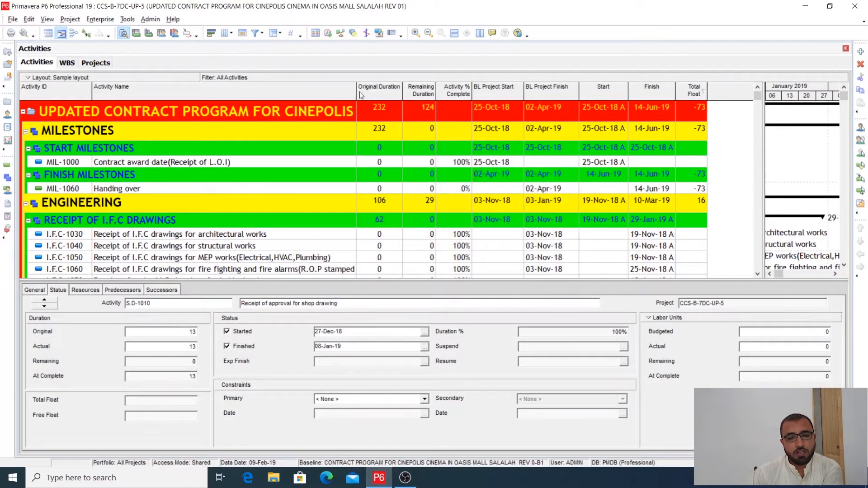
left_click_drag(763, 137, 752, 137)
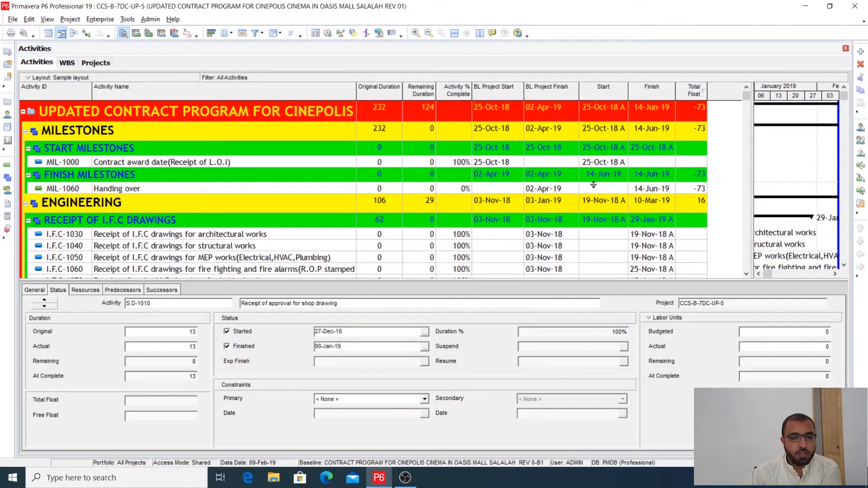
scroll(594, 185, "down", 2)
scroll(594, 185, "up", 2)
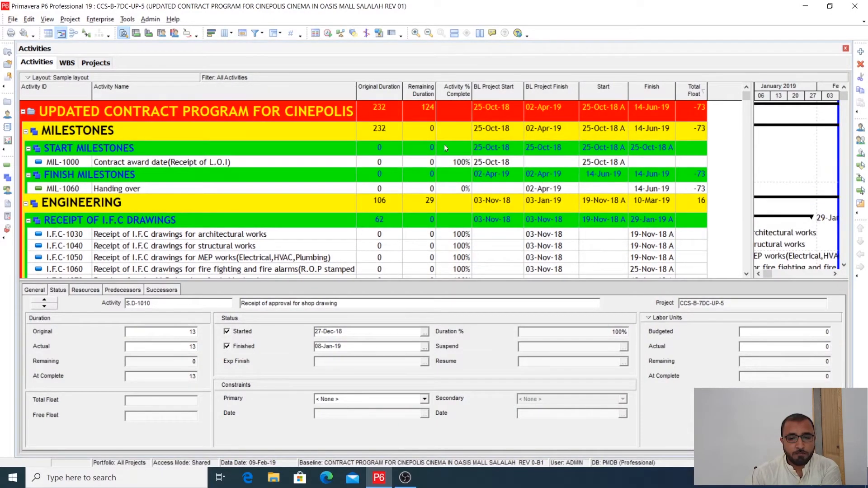
- Widen the Gantt chart up to the BL Project Finish column and show its timeline from October 2018
left_click_drag(750, 152, 581, 220)
left_click_drag(725, 172, 692, 175)
left_click(698, 274)
left_click(699, 274)
left_click_drag(692, 205, 593, 204)
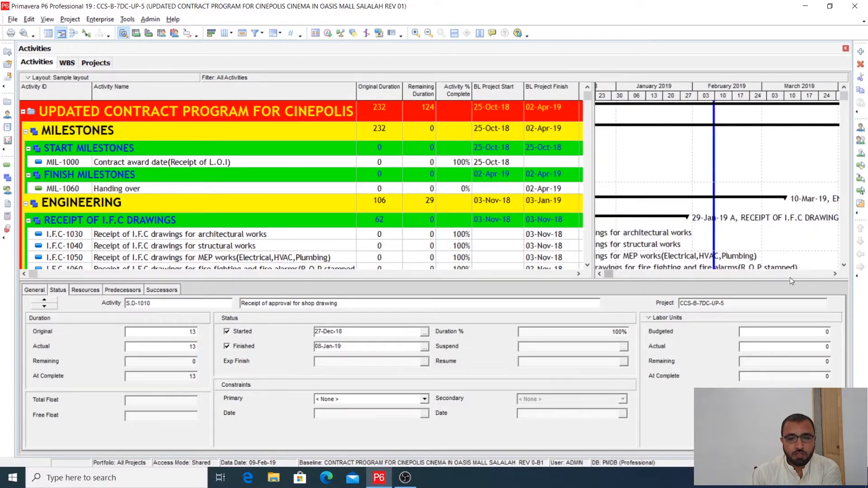
left_click(599, 274)
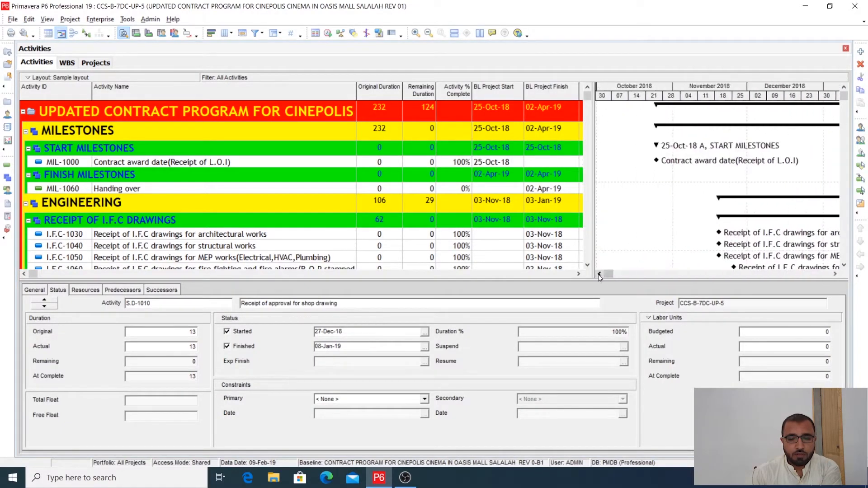
- Examine the Gantt bars of the structural and MEP shop drawing activities up to the February 2019 data date line
scroll(693, 246, "down", 3)
scroll(694, 246, "down", 2)
left_click(835, 273)
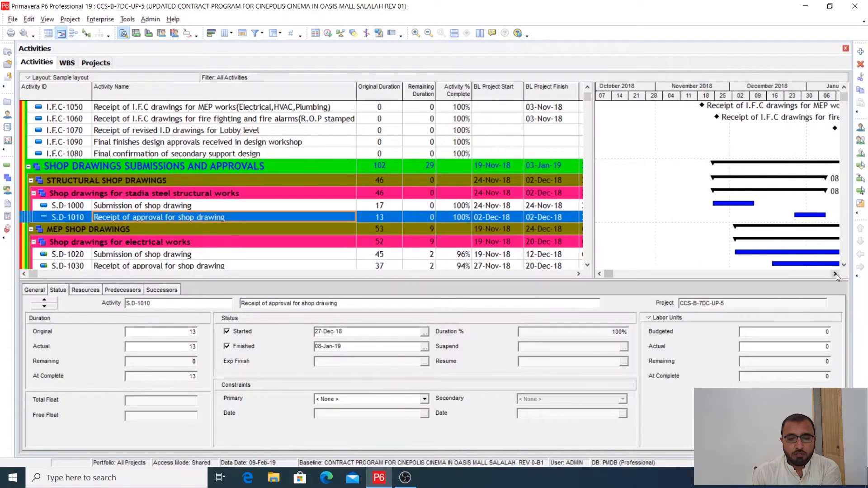
left_click(835, 274)
scroll(766, 243, "down", 2)
left_click(835, 274)
left_click(835, 274)
scroll(779, 239, "down", 1)
left_click(835, 274)
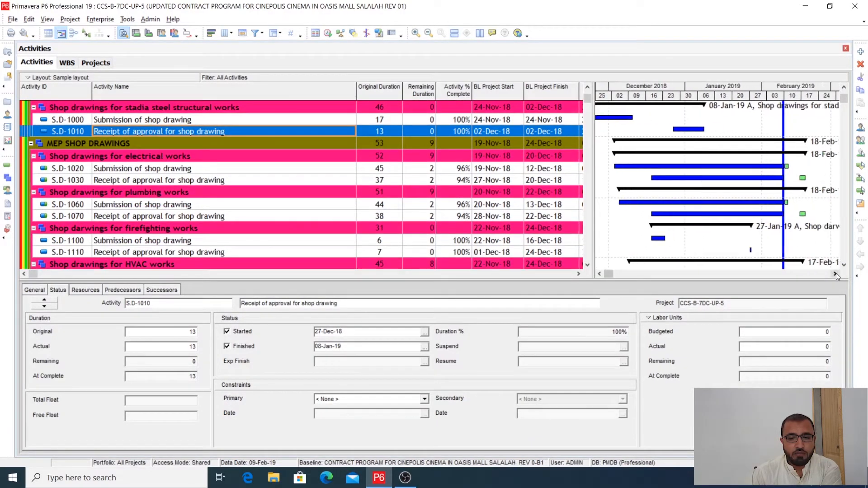
left_click(835, 274)
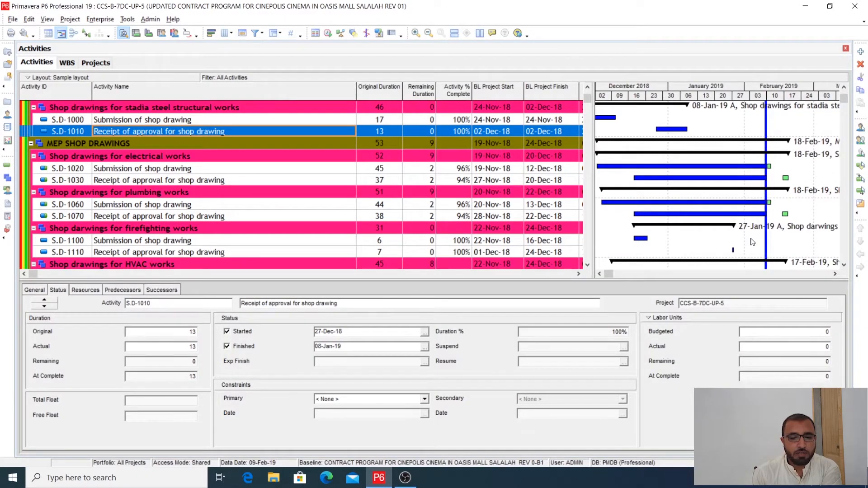
scroll(752, 241, "down", 1)
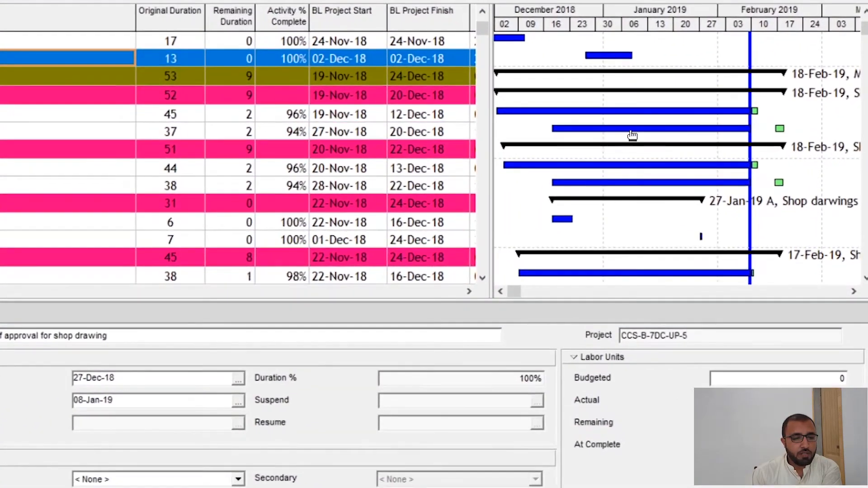
- Select the electrical shop drawing approval, S.D-1030, and narrow the Activity Name column to reveal the Start column
left_click(632, 134)
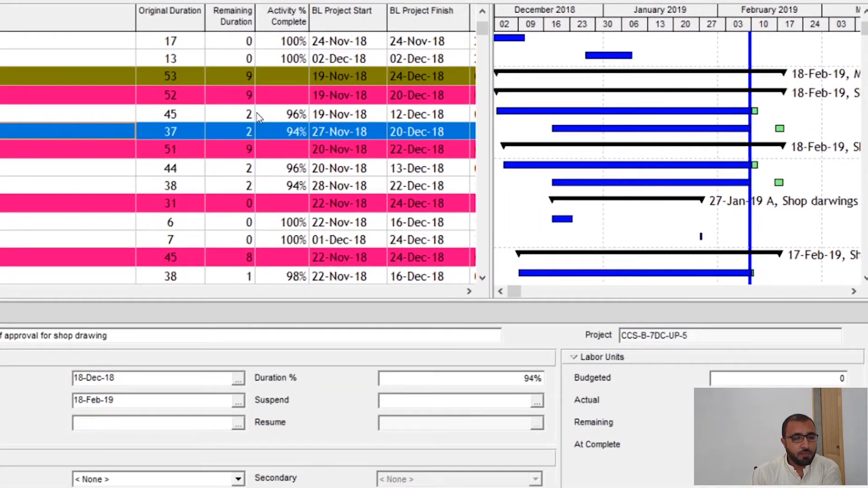
left_click_drag(134, 10, 59, 30)
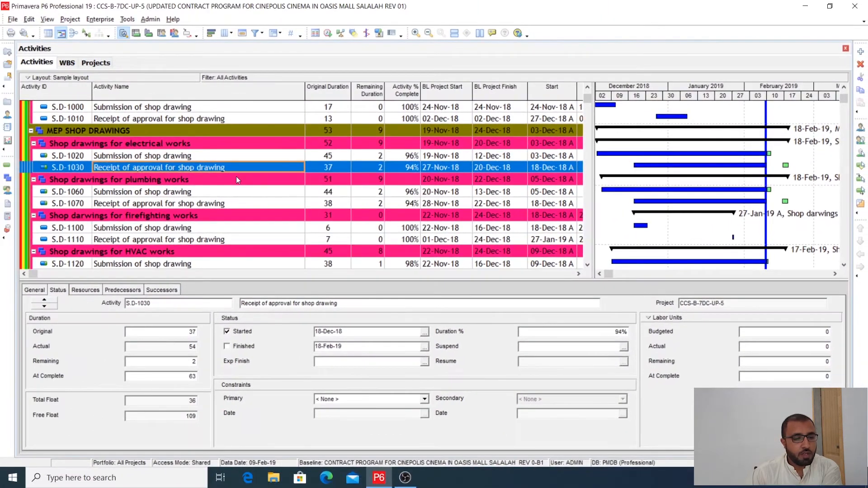
left_click_drag(593, 140, 596, 142)
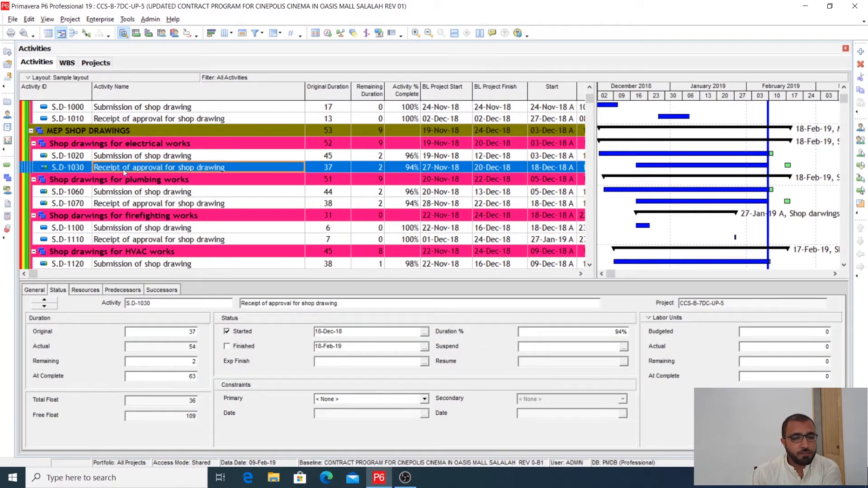
- Compare the status details of the shop drawing activities S.D-1020, S.D-1030 and S.D-1070
left_click(121, 156)
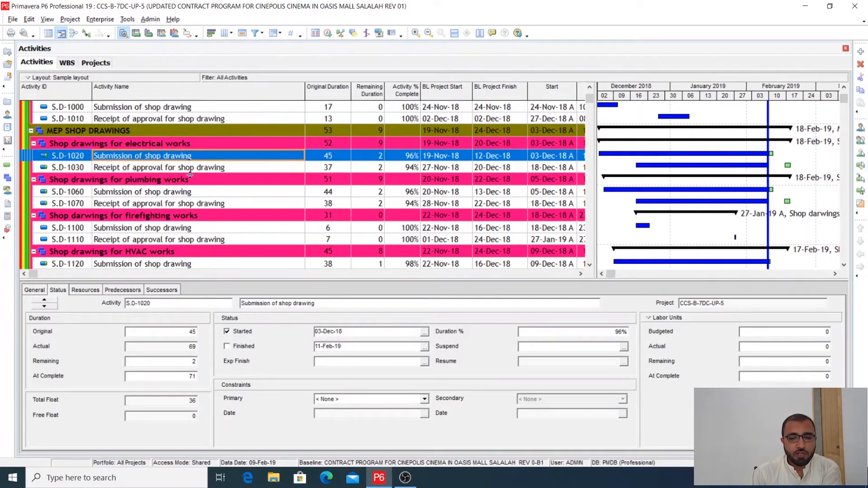
left_click(155, 171)
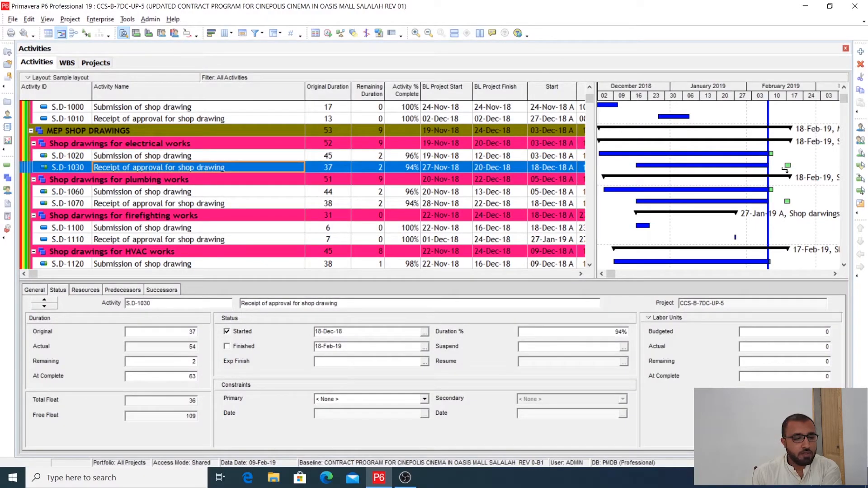
left_click(752, 206)
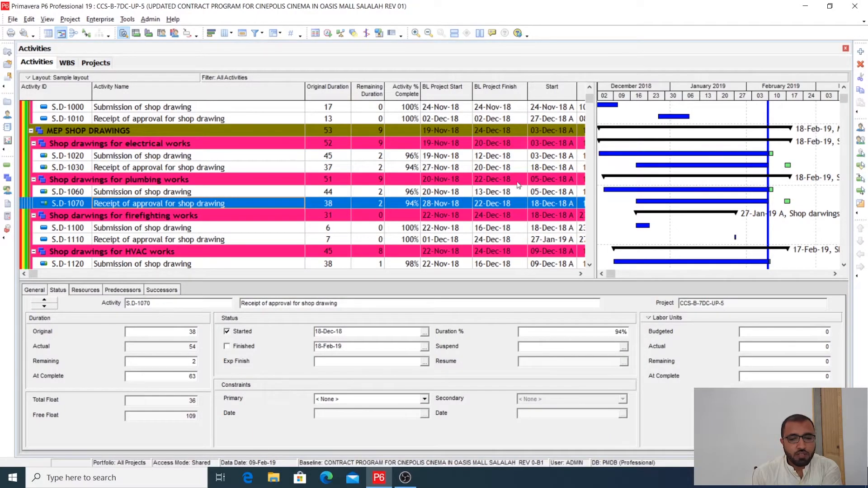
left_click(511, 170)
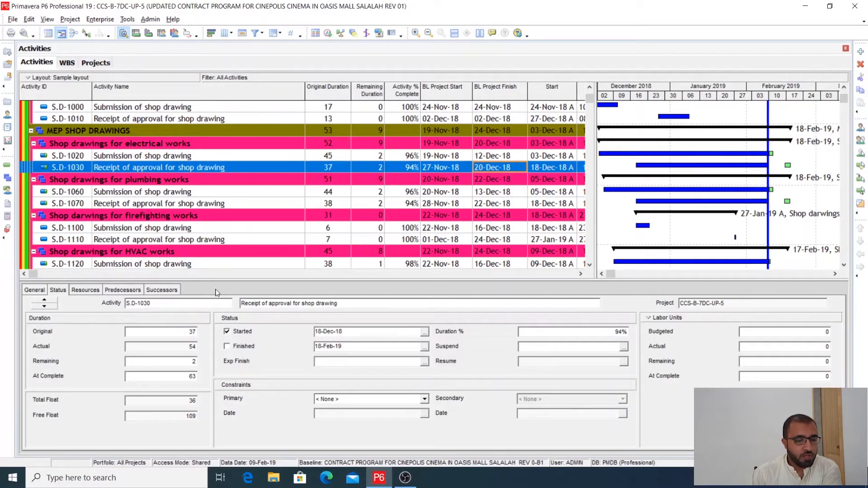
- Add Relationships to the displayed activity details and show the predecessors and successors of S.D-1030
right_click(192, 289)
left_click(221, 306)
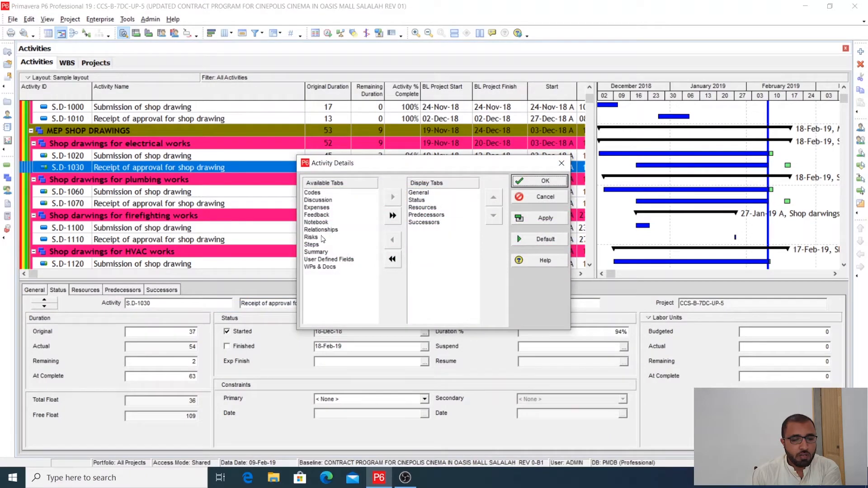
double_click(322, 230)
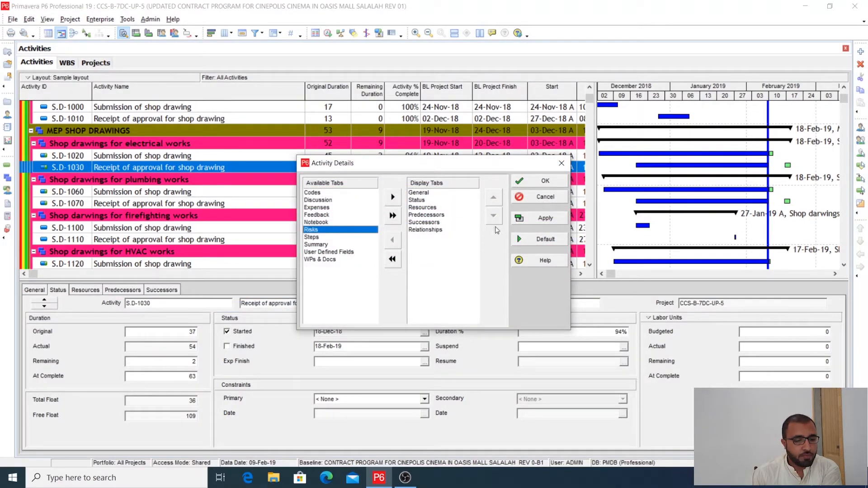
left_click(541, 218)
left_click(542, 181)
left_click(199, 290)
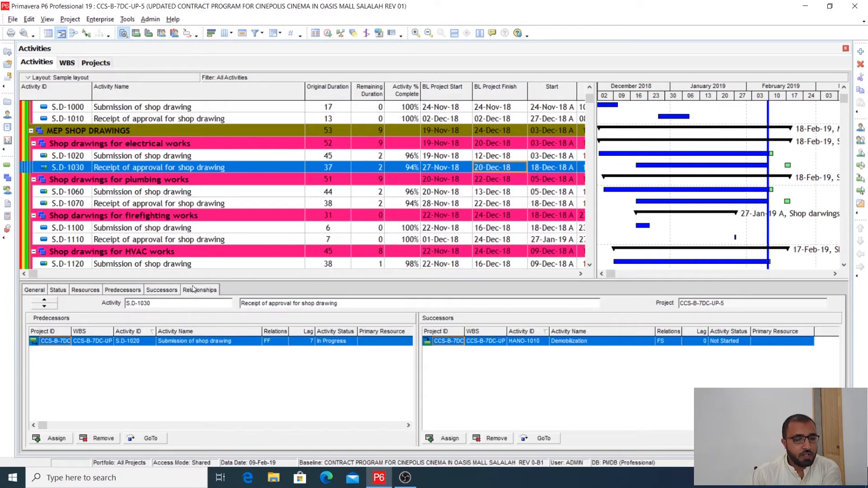
- Narrow the activity name columns and widen the activity table to reveal the Finish and Total Float columns
left_click_drag(261, 331, 229, 331)
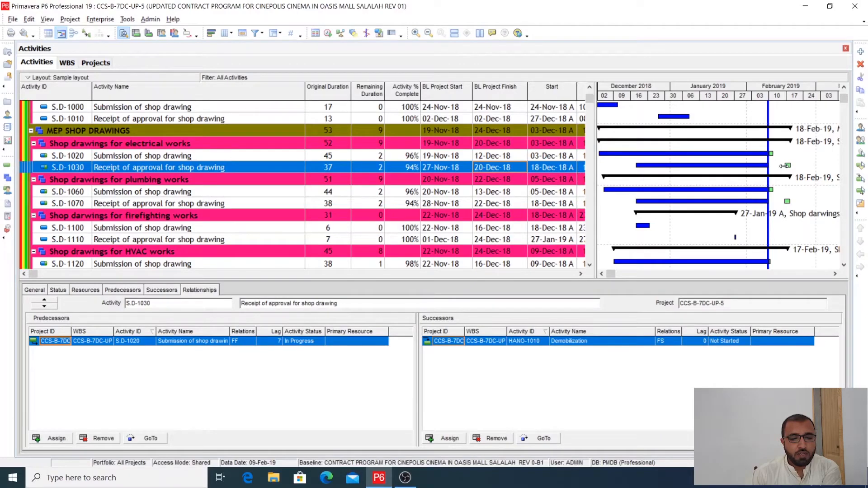
left_click_drag(596, 176, 668, 189)
left_click_drag(304, 86, 245, 92)
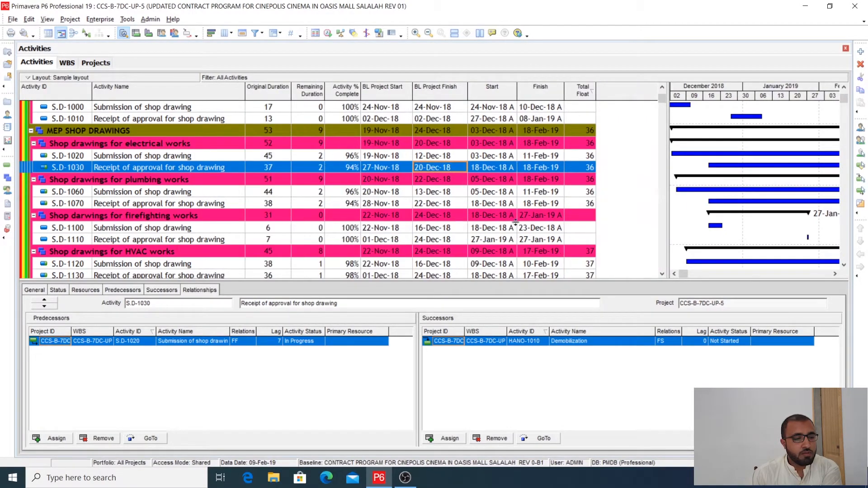
- Compare the finish dates and relationships of S.D-1020 and S.D-1030, and widen the Gantt chart towards the Total Float column
left_click(544, 157)
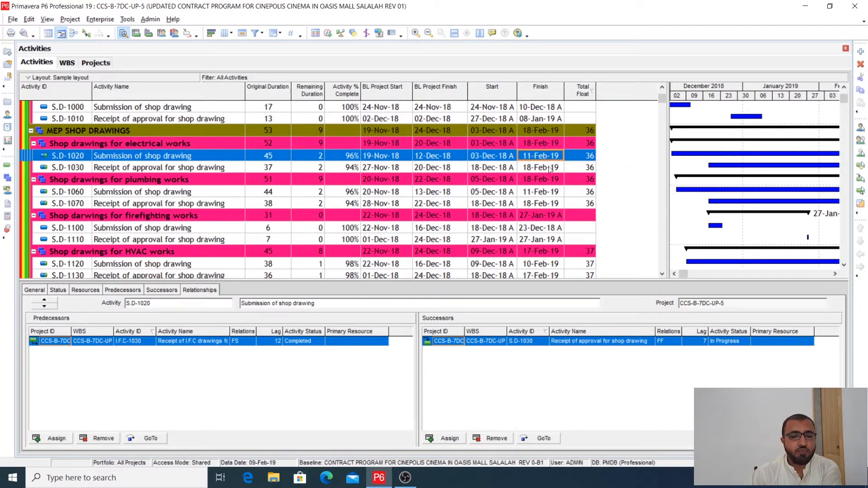
left_click(549, 168)
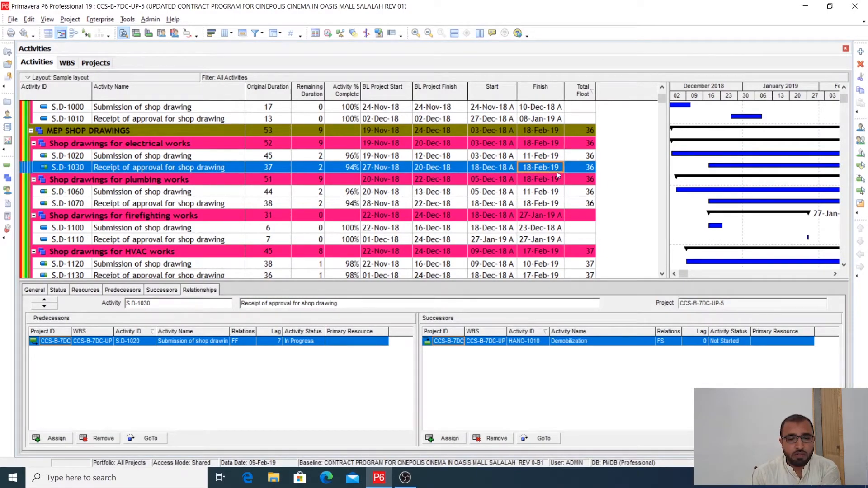
left_click_drag(668, 182, 630, 181)
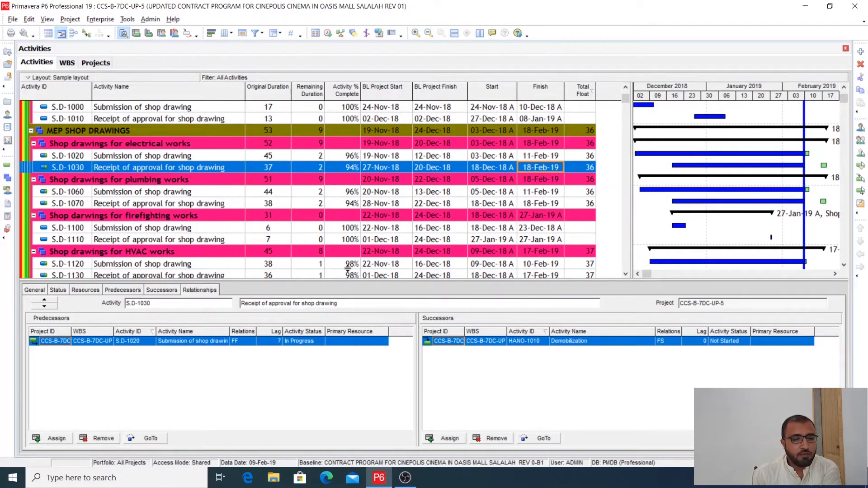
- Inspect the remaining duration and activity percent complete of S.D-1030 against its remaining bar in the Gantt chart
left_click(317, 177)
left_click(317, 168)
left_click(340, 168)
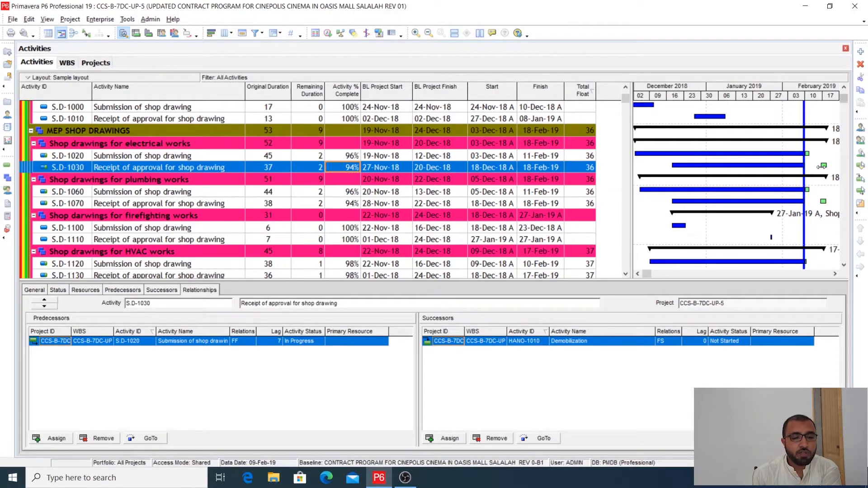
left_click(313, 165)
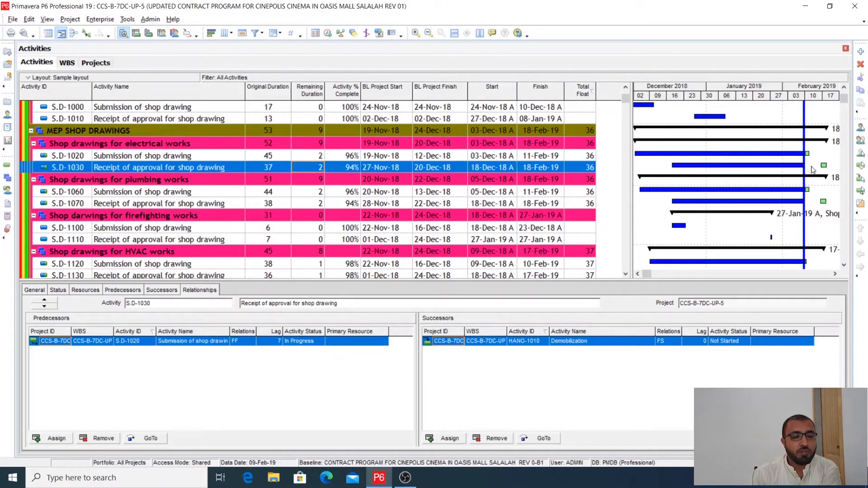
- Set the remaining duration of S.D-1030 to 7 and check the effect on its activity percent complete
left_click(306, 168)
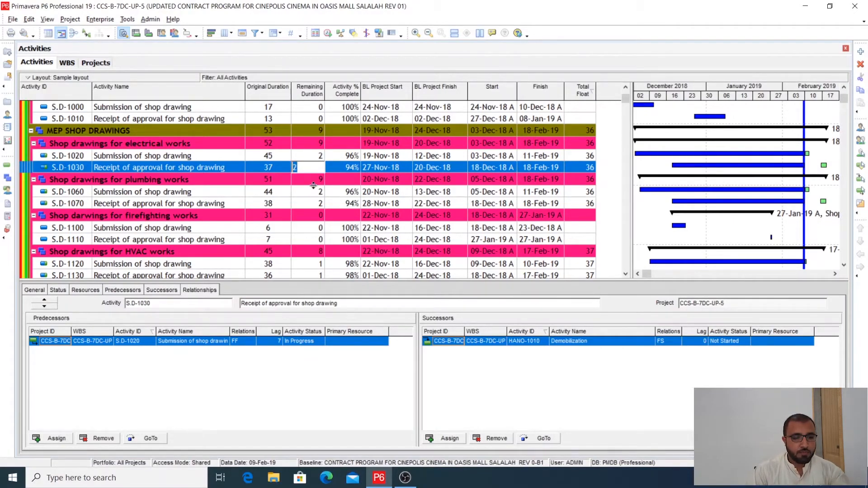
type("7")
key("Tab")
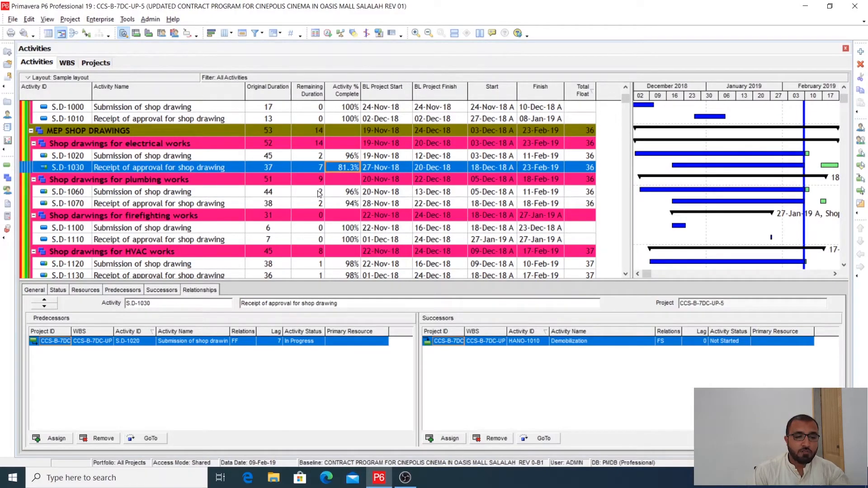
left_click(314, 170)
left_click(343, 168)
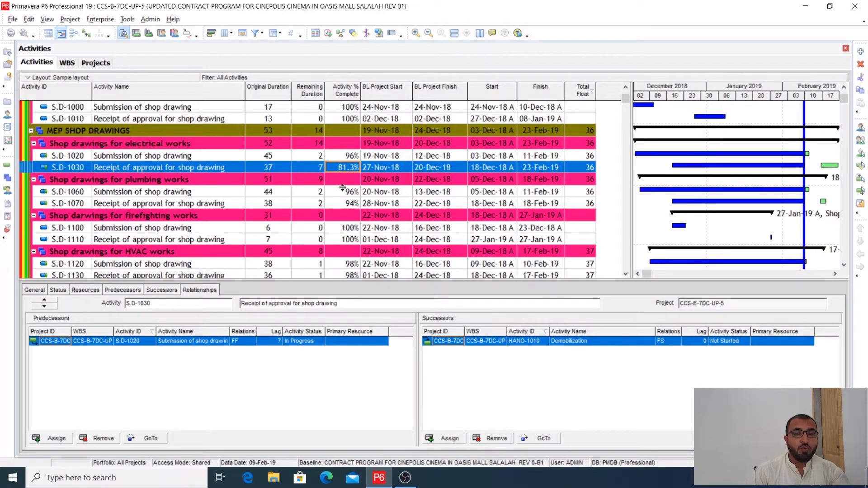
left_click(321, 171)
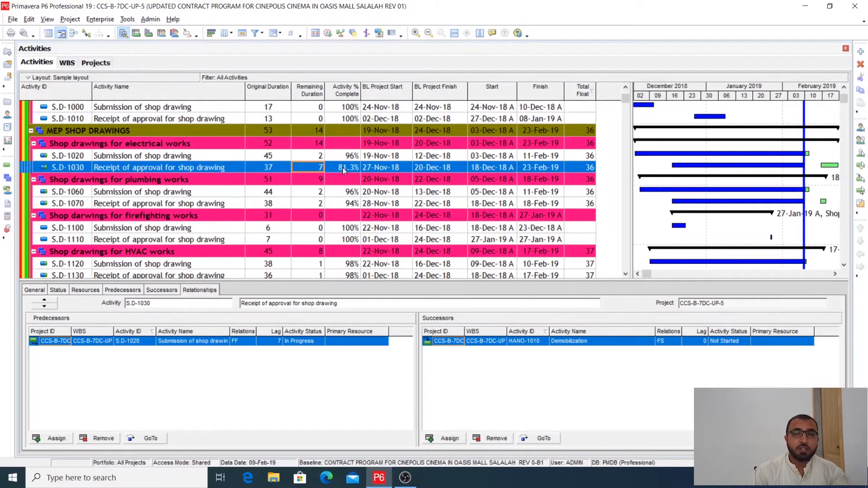
left_click(343, 169)
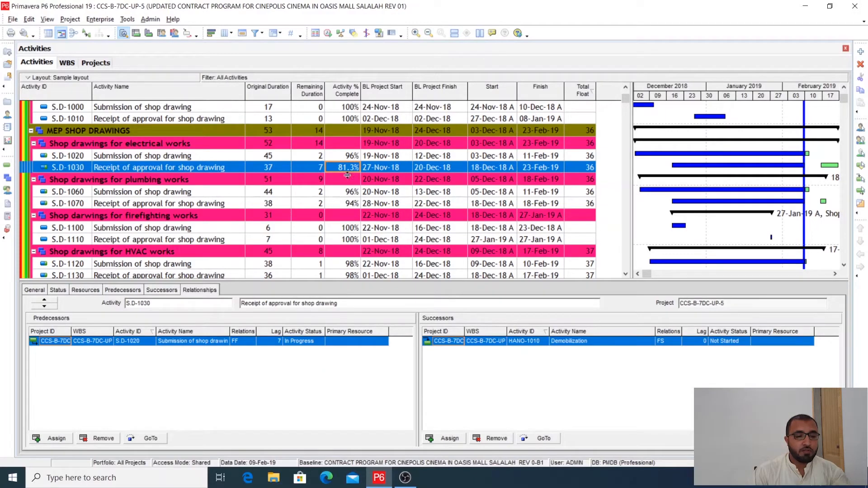
left_click(334, 169)
left_click(320, 168)
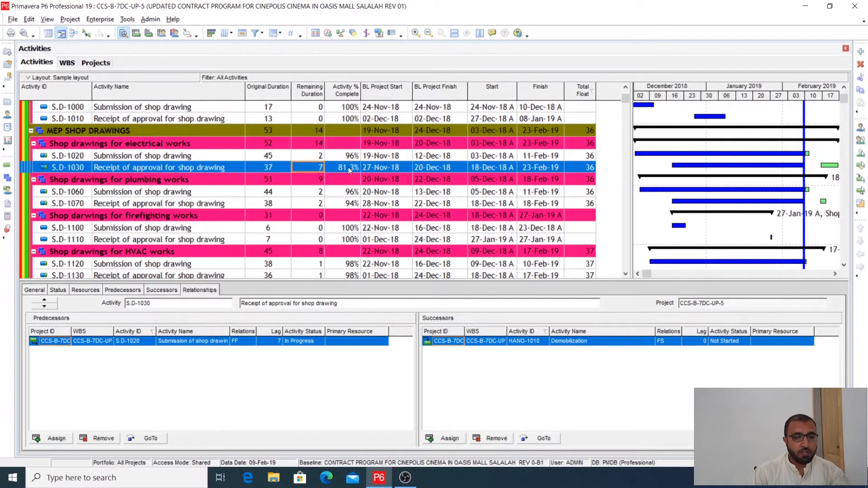
- Set the remaining duration of S.D-1030 to 2 and check its activity percent complete
left_click(319, 167)
type("2")
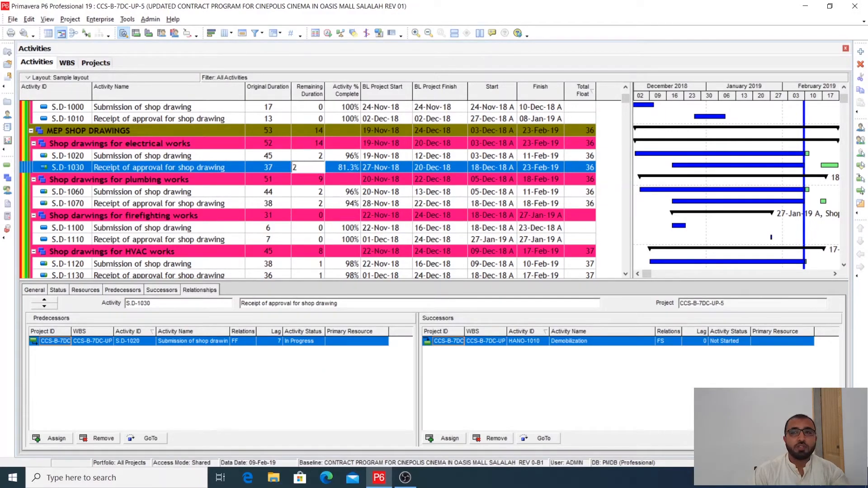
left_click(347, 171)
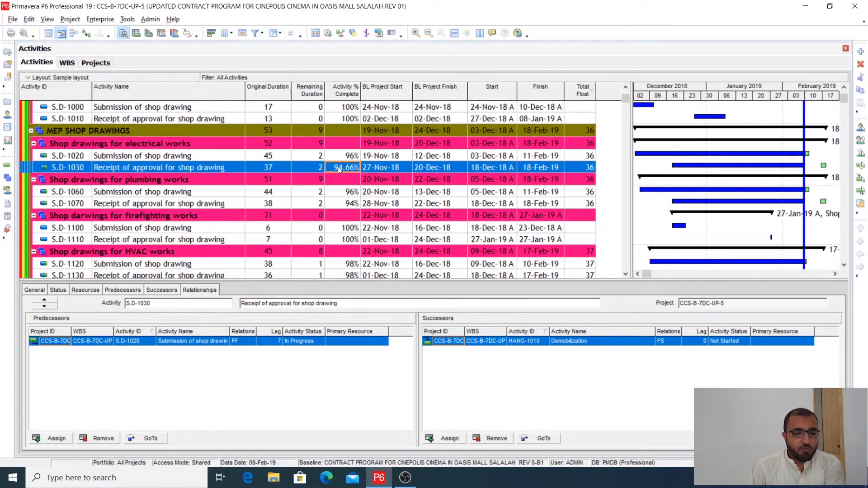
key("Up")
key("Down")
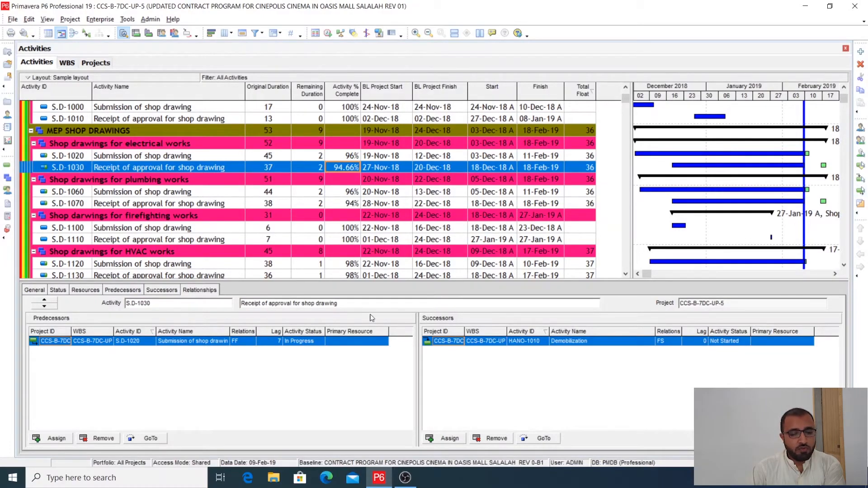
- Change the percent complete type of S.D-1030 to Physical in its general details
left_click(59, 290)
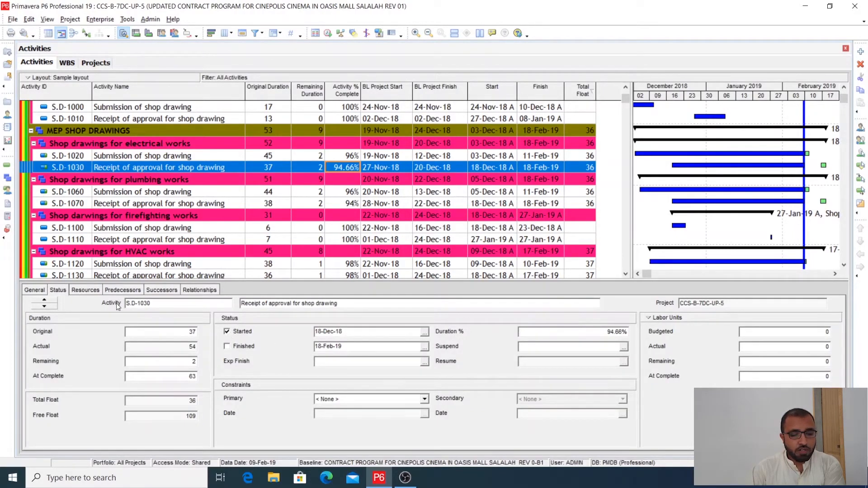
left_click(36, 292)
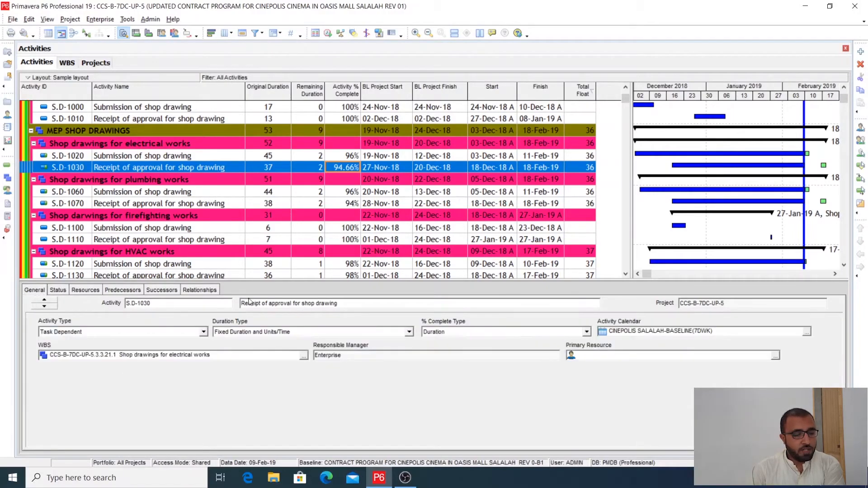
left_click(473, 334)
left_click(438, 349)
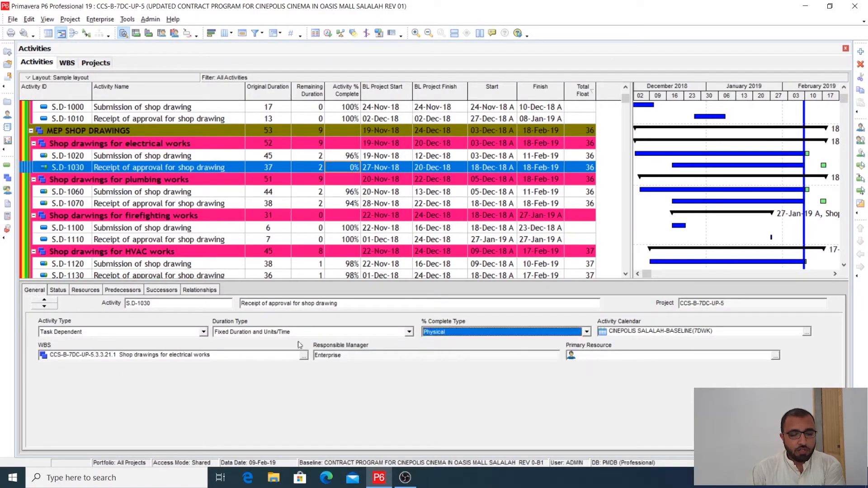
- Set the physical percent complete of S.D-1030 to 94.66% in its status details and compare it with S.D-1020 in the activity table
left_click(60, 291)
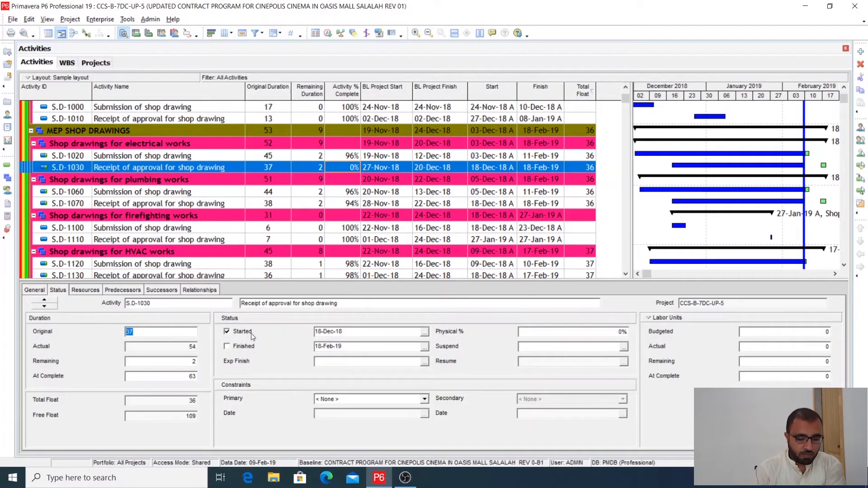
left_click(535, 334)
left_click_drag(523, 332, 507, 335)
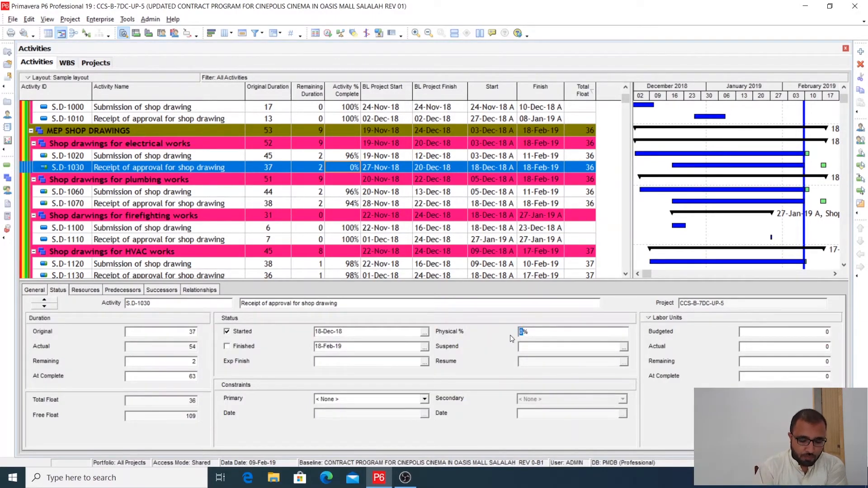
type("94")
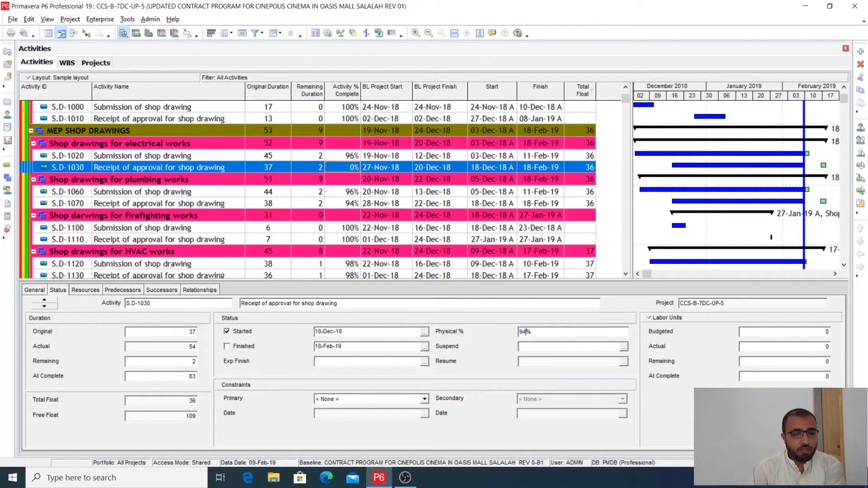
type(".66")
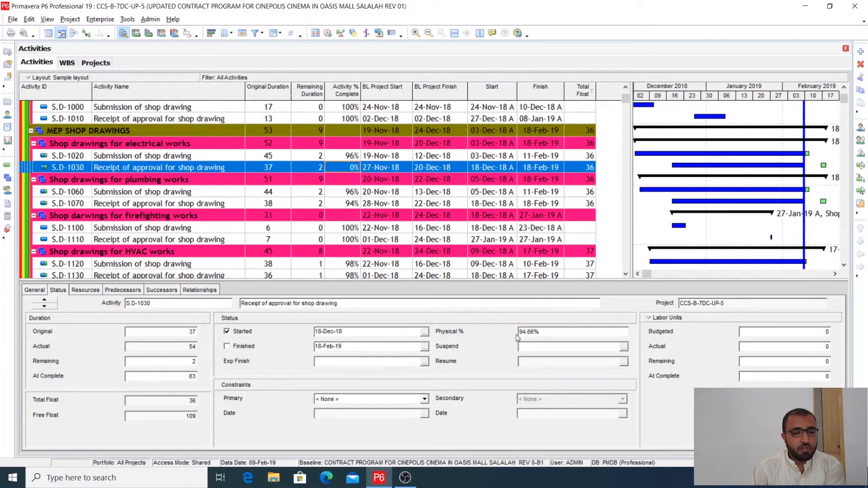
left_click(340, 159)
left_click(343, 169)
left_click(342, 157)
left_click(340, 166)
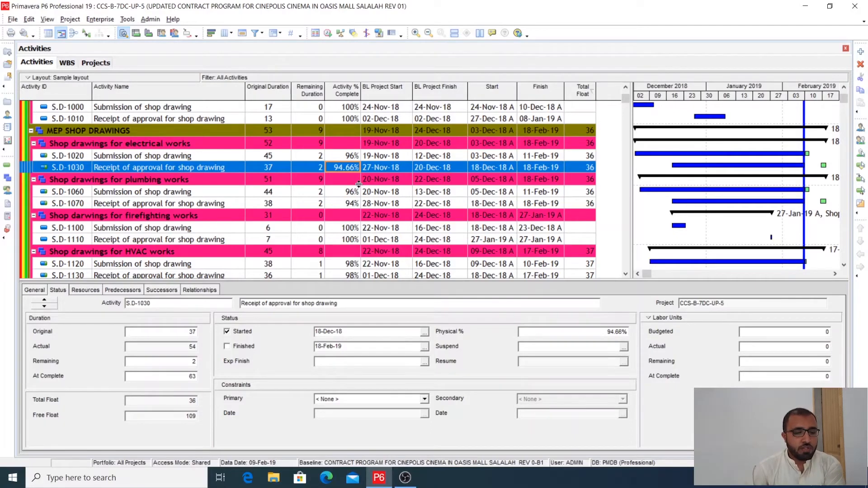
- Check the original duration and start of S.D-1030, and reschedule the project with the data date 09-Feb-19
left_click(263, 168)
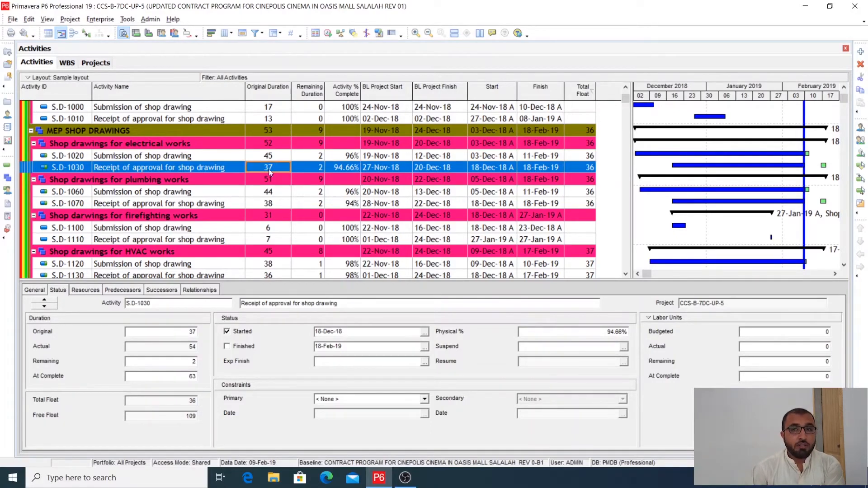
left_click(488, 170)
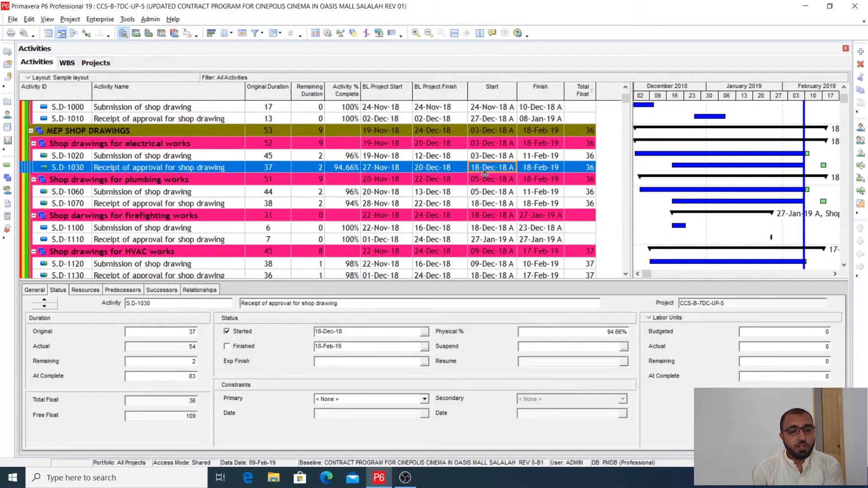
left_click(327, 33)
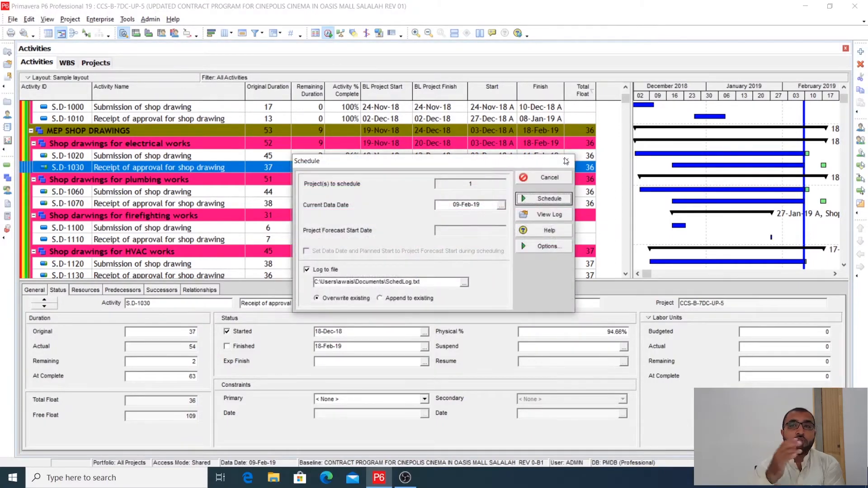
left_click(544, 199)
- Set the expected finish of S.D-1030 to 18-Feb-19 and reschedule the project
left_click(282, 169)
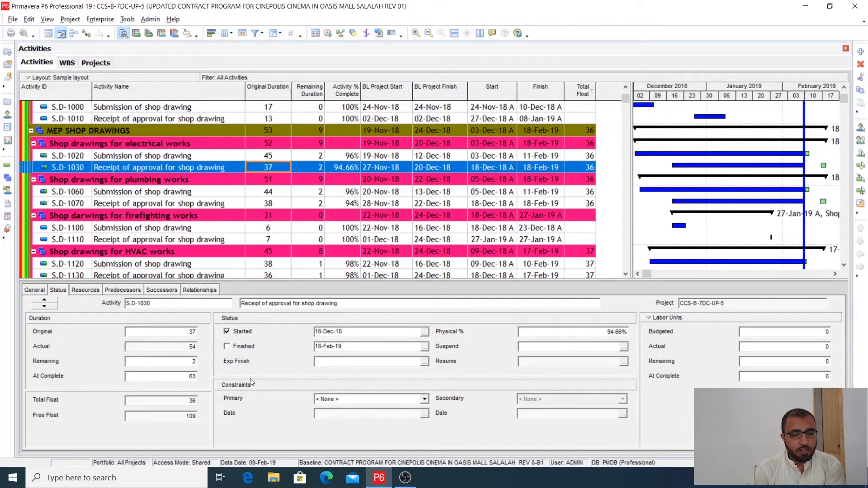
left_click(424, 362)
double_click(350, 273)
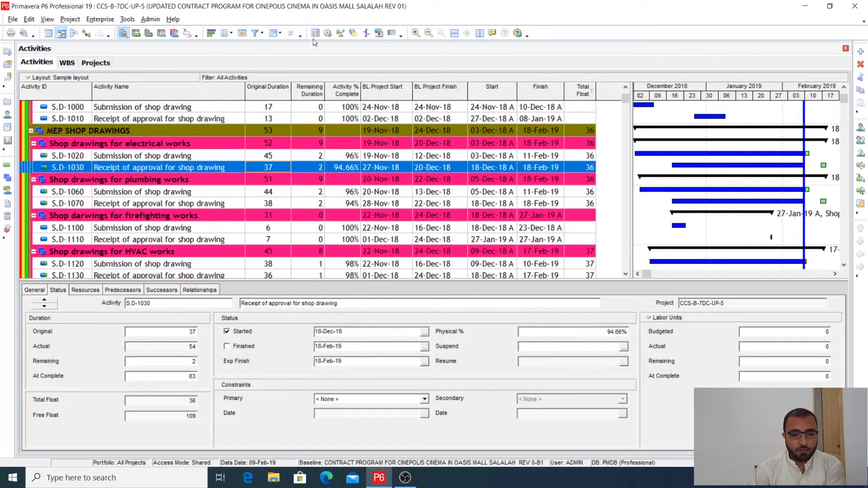
left_click(328, 33)
left_click(543, 199)
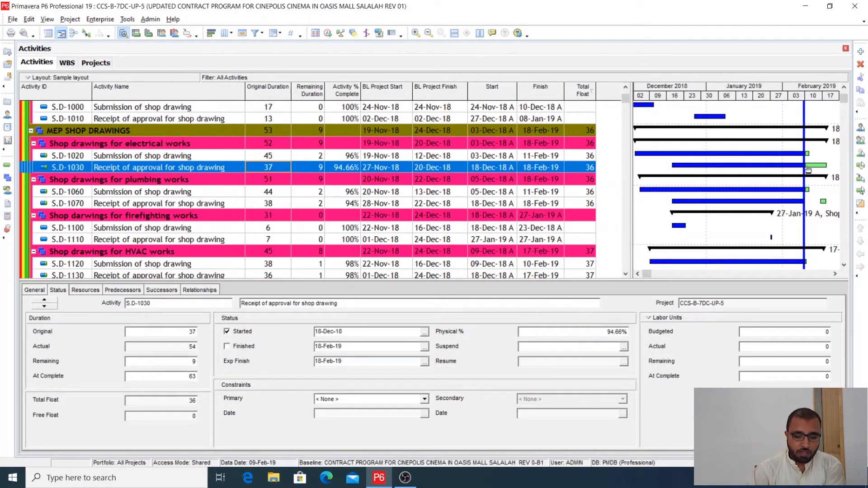
- Clear the expected finish date of S.D-1030
left_click(308, 363)
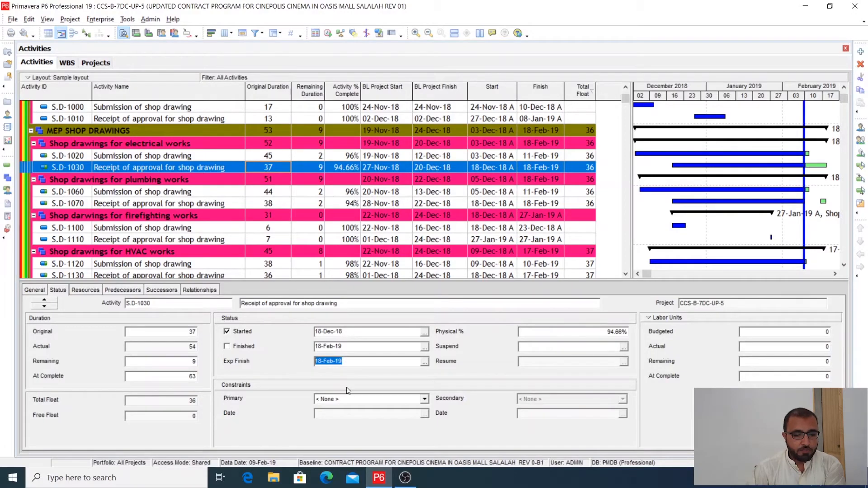
key("Delete")
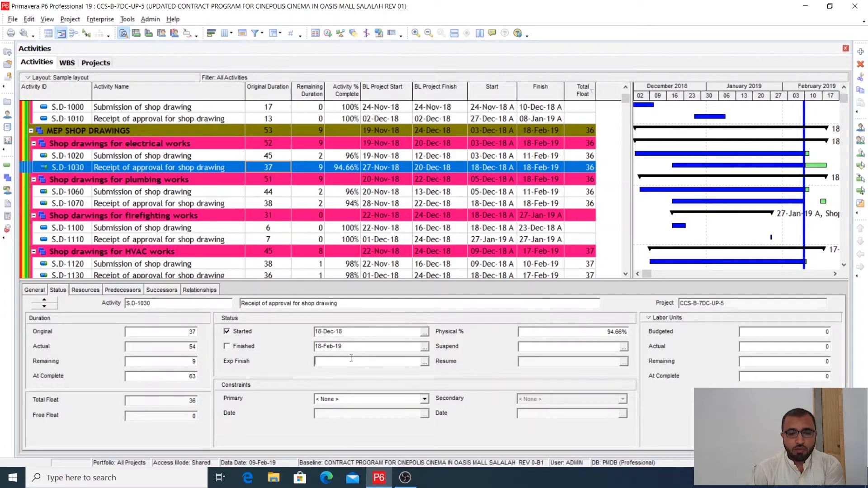
left_click(772, 190)
- Review the status details and Gantt bars of the plumbing shop drawing approval S.D-1070
scroll(366, 224, "down", 1)
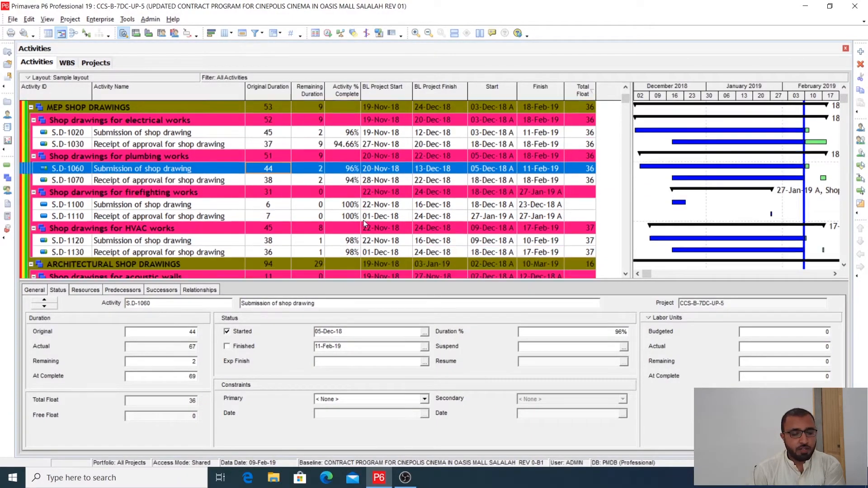
left_click(391, 181)
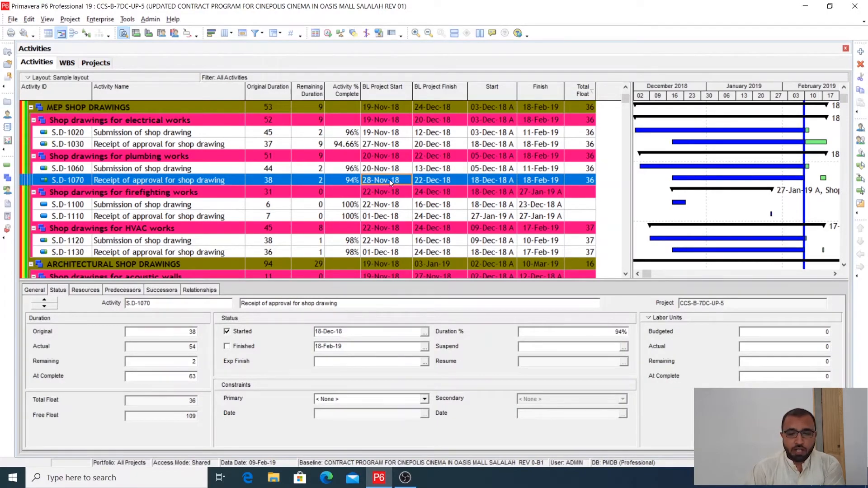
scroll(389, 180, "up", 8)
scroll(760, 226, "down", 5)
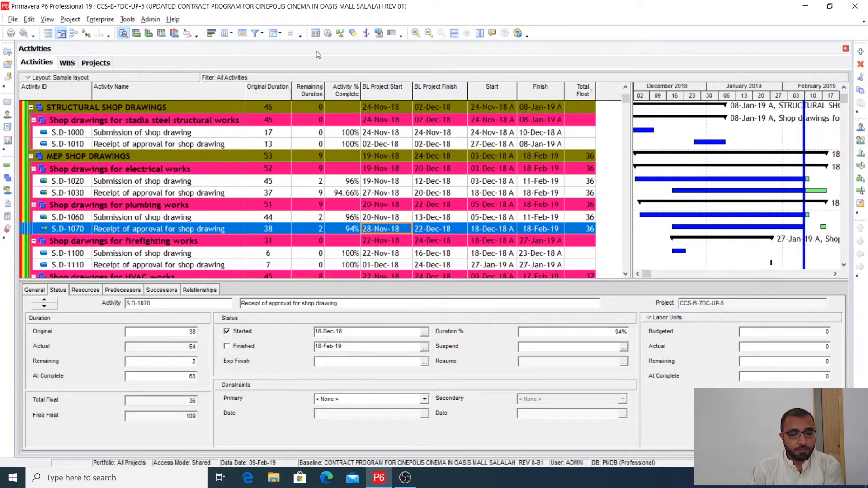
- Select the user-defined activity filter (Untitled Filter)_1 and open its criteria for modification
left_click(255, 33)
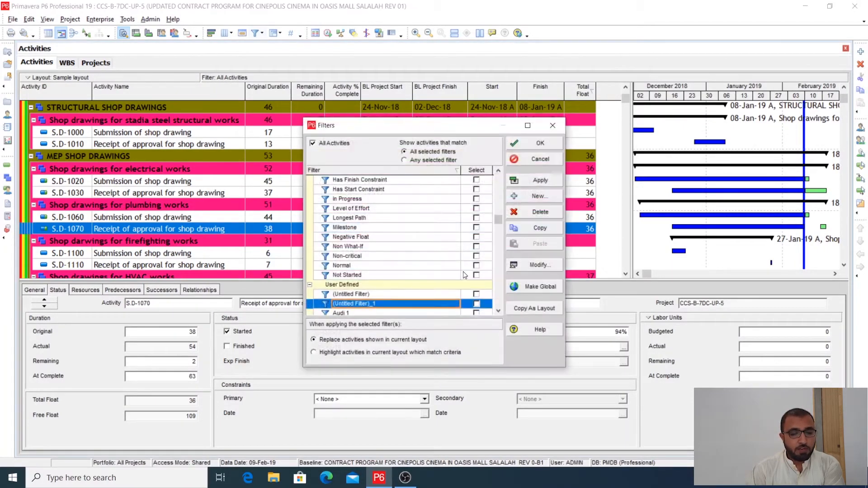
left_click(476, 303)
left_click(528, 270)
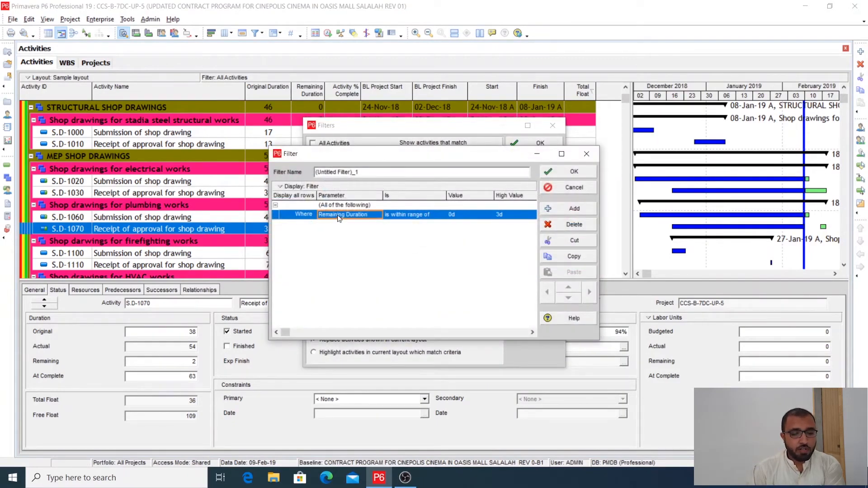
- Define the filter criterion as Remaining Duration is within range of 0d to 3d and accept it
left_click(380, 214)
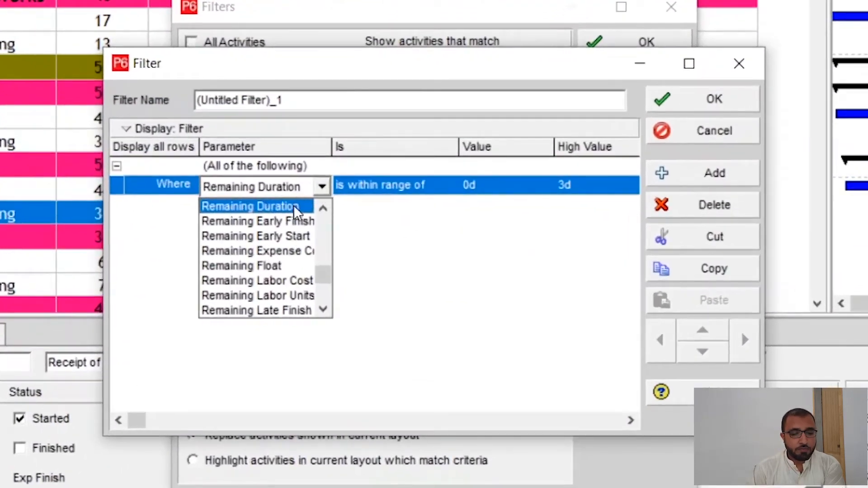
left_click(341, 196)
left_click(384, 200)
left_click(378, 199)
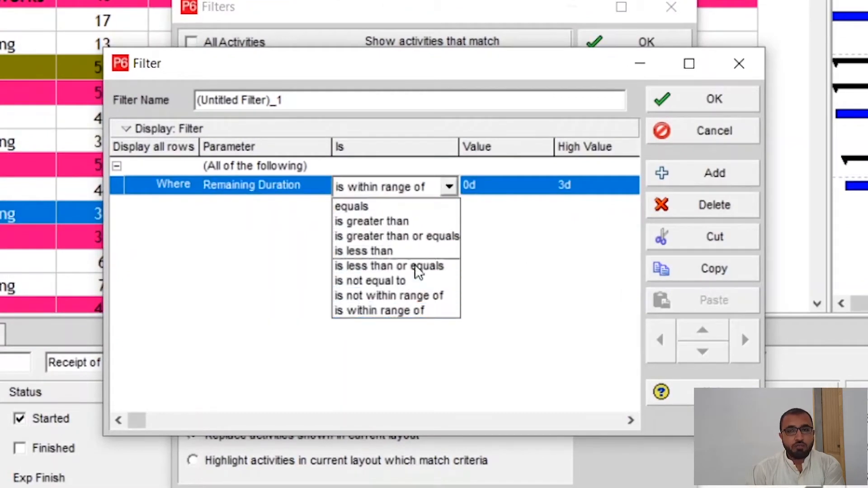
left_click(402, 310)
left_click(505, 196)
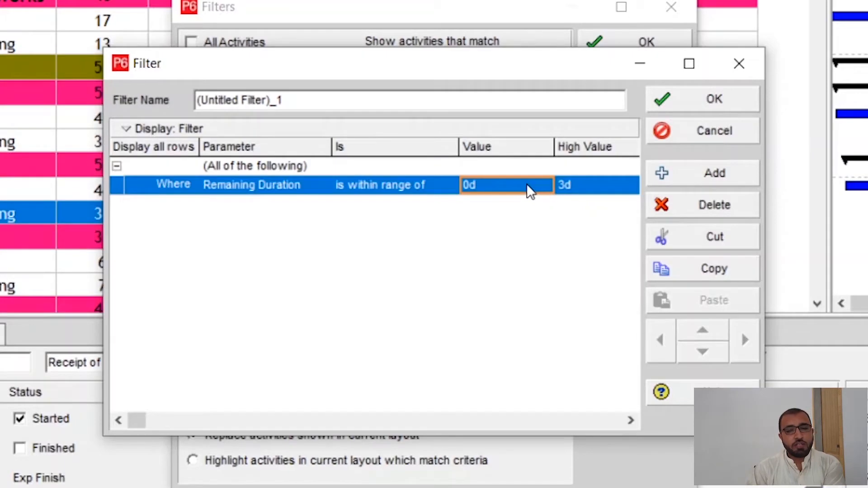
left_click(580, 184)
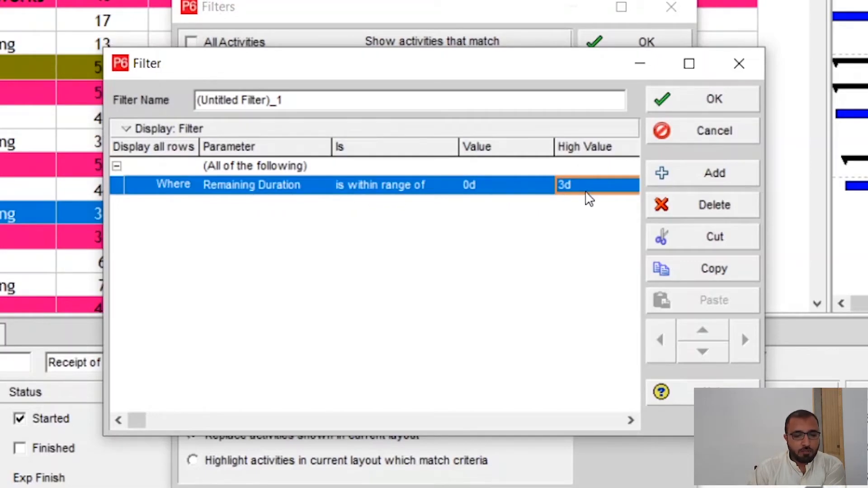
left_click(702, 107)
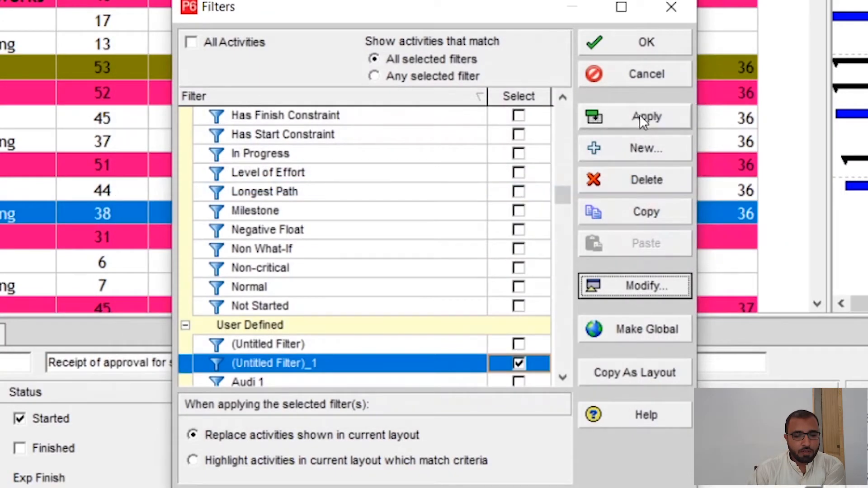
- Apply (Untitled Filter)_1 so that it replaces the activities shown in the current layout
left_click_drag(564, 195, 562, 358)
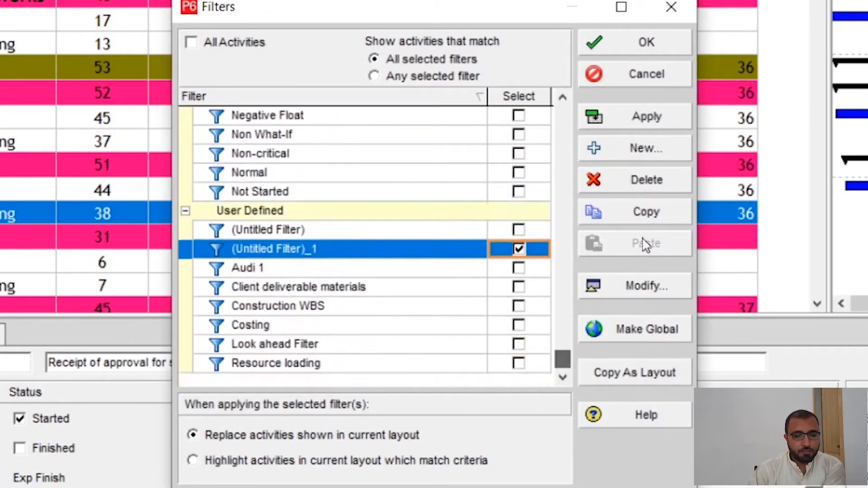
left_click(647, 117)
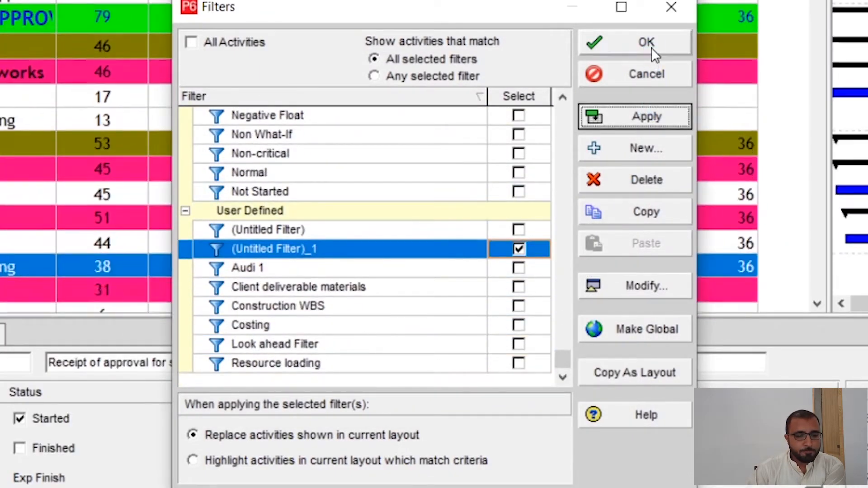
left_click(652, 49)
- Examine the remaining durations and Gantt bars of the filtered engineering and shop drawing activities, ending with S.D-1070 selected
scroll(473, 220, "up", 10)
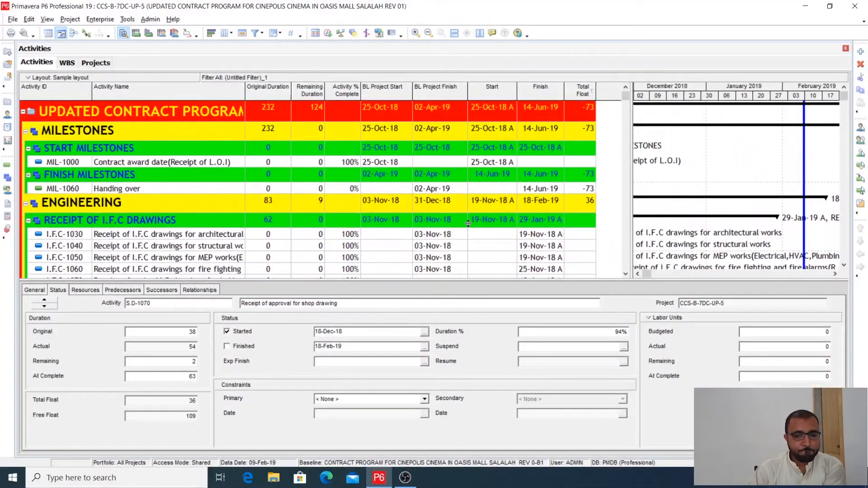
scroll(468, 223, "down", 10)
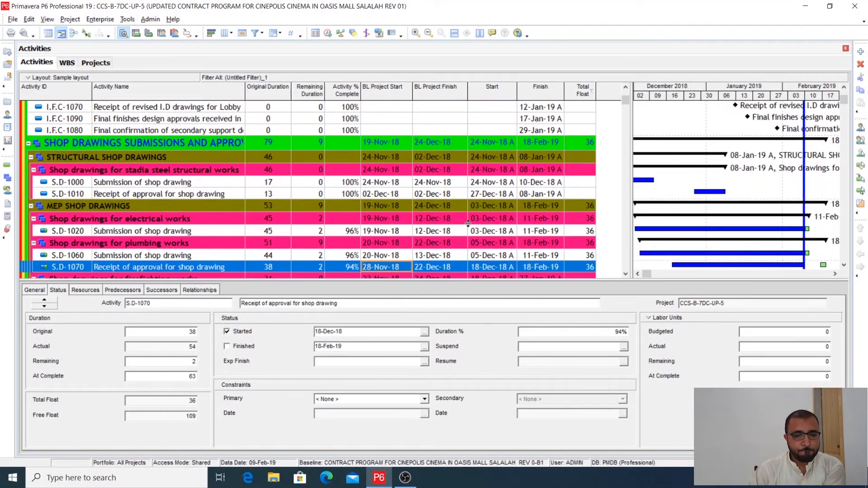
scroll(468, 222, "up", 10)
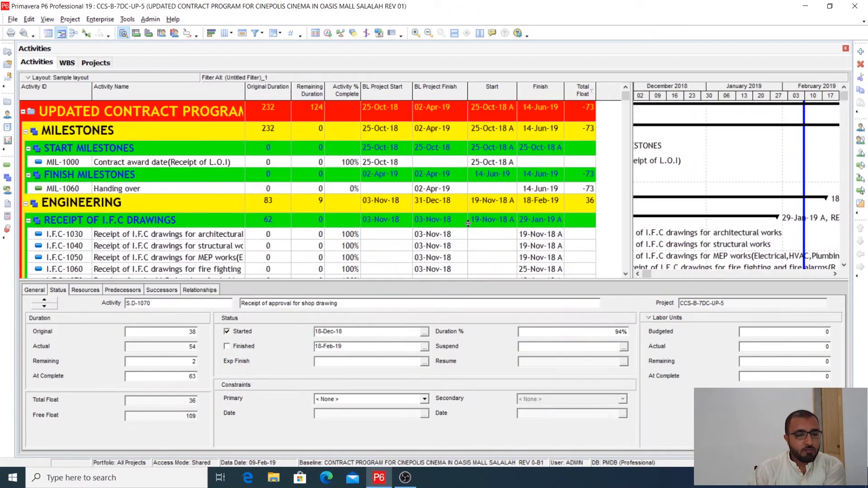
scroll(467, 222, "down", 6)
scroll(466, 226, "up", 6)
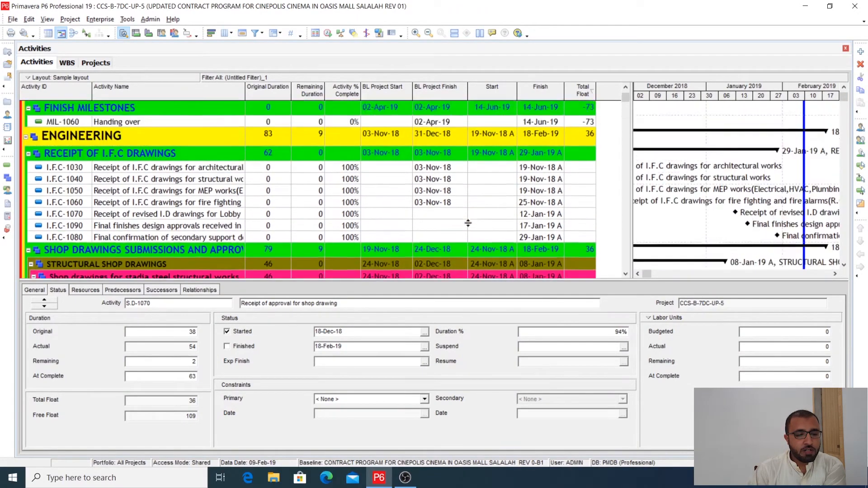
scroll(276, 234, "down", 3)
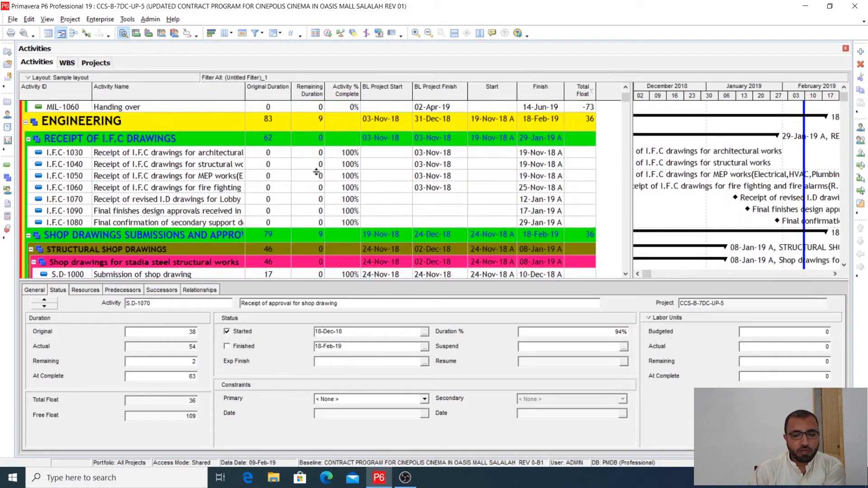
left_click(317, 157)
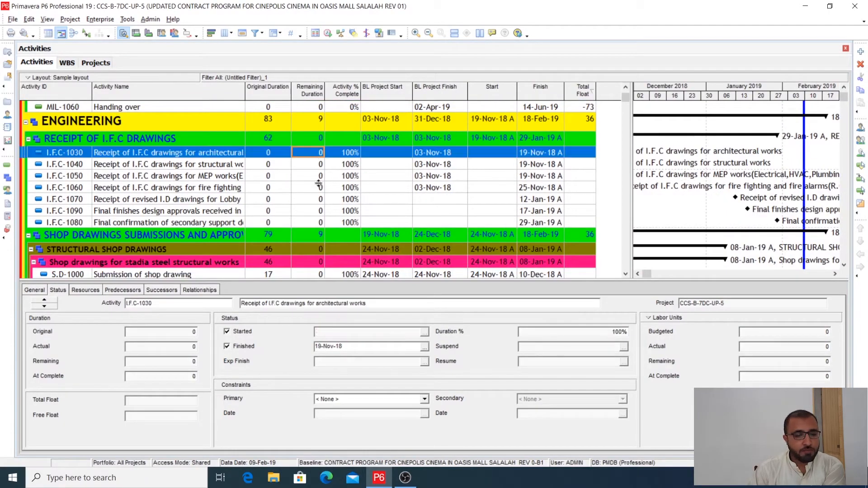
scroll(320, 218, "down", 3)
scroll(319, 219, "down", 4)
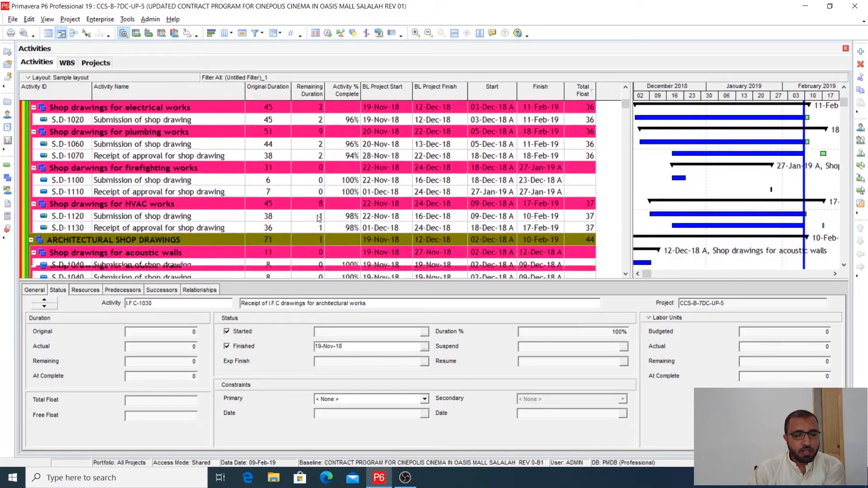
scroll(319, 218, "up", 1)
scroll(319, 218, "down", 1)
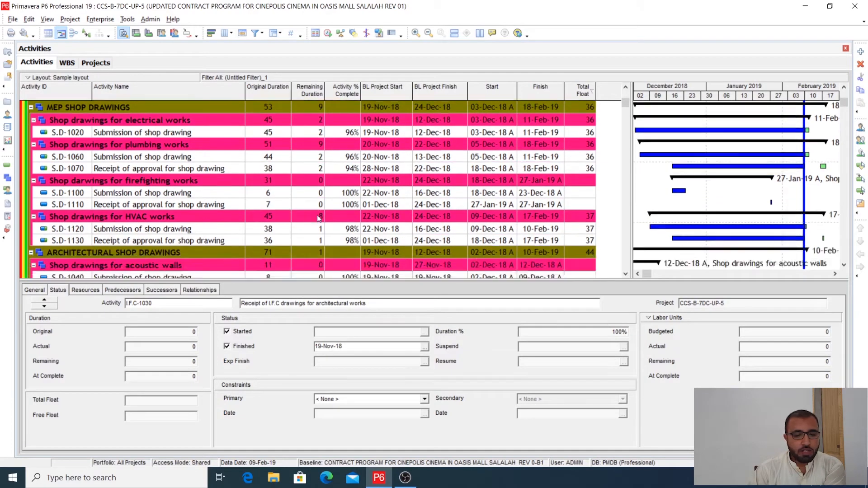
scroll(320, 218, "up", 1)
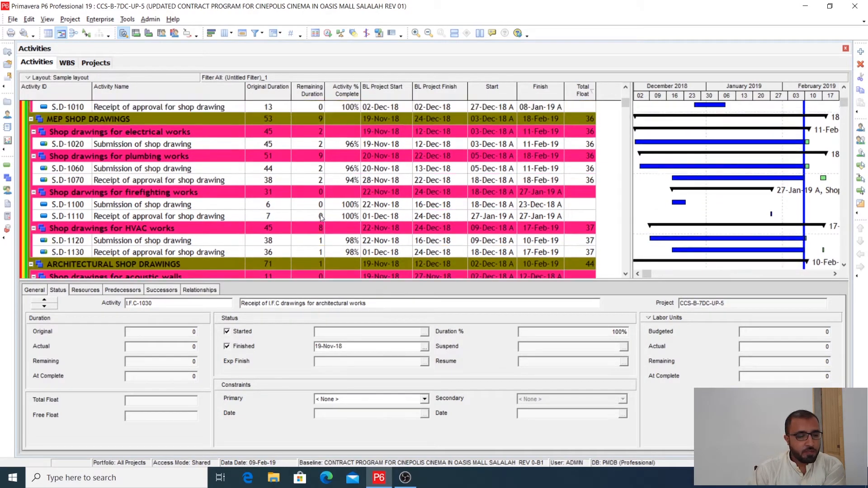
left_click(811, 181)
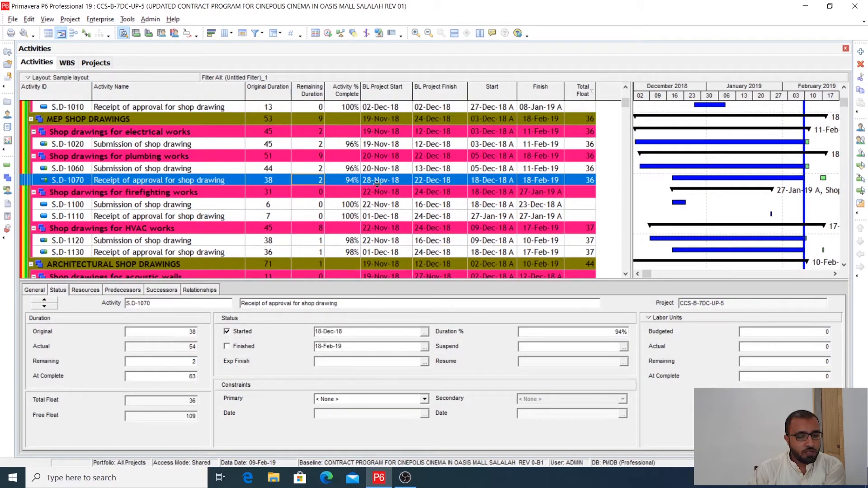
- Check S.D-1070's relationships, then change its percent complete type to Physical and set its physical percent complete to 96%
left_click(200, 289)
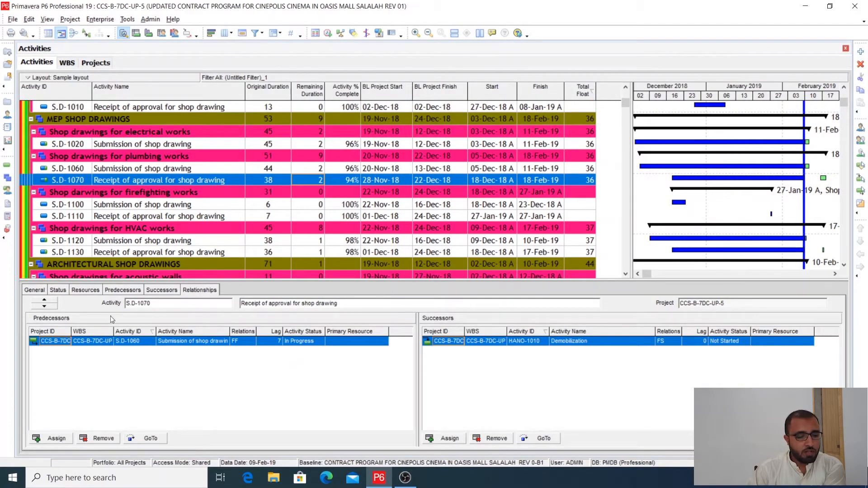
left_click(57, 290)
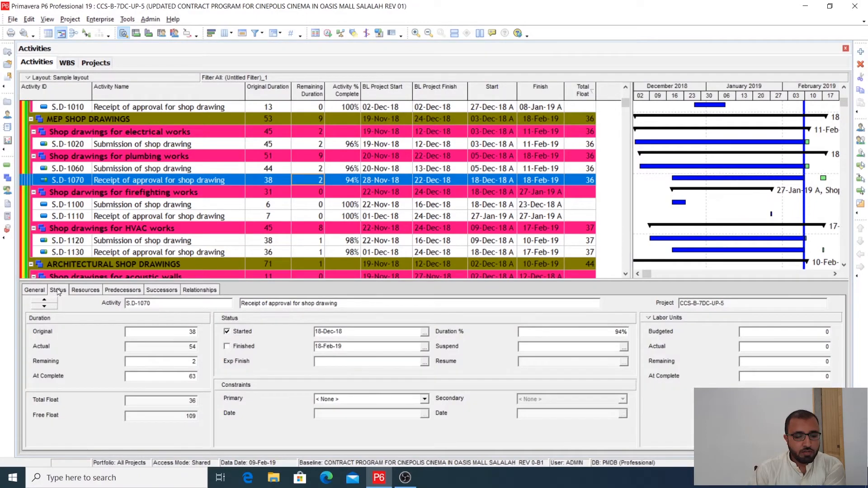
left_click(34, 290)
left_click(587, 332)
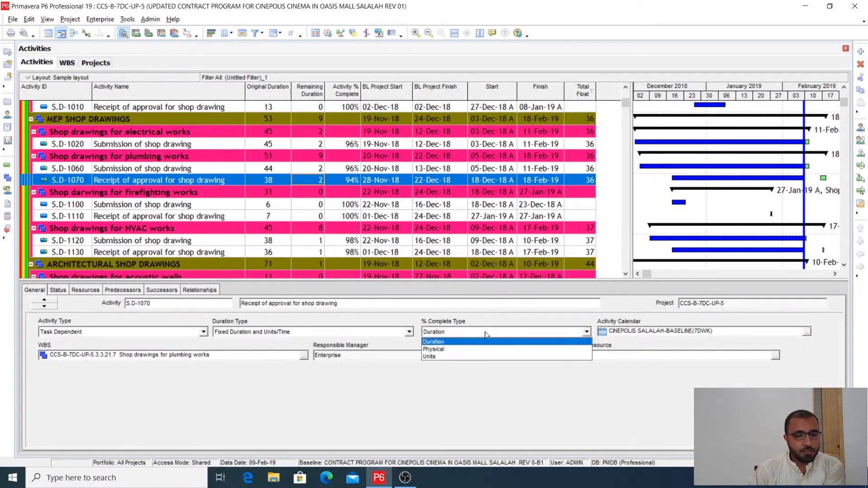
left_click(440, 350)
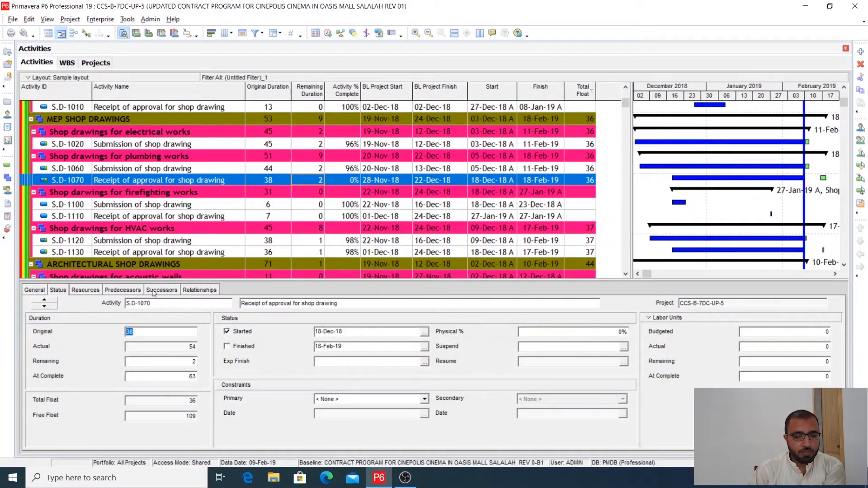
left_click(523, 333)
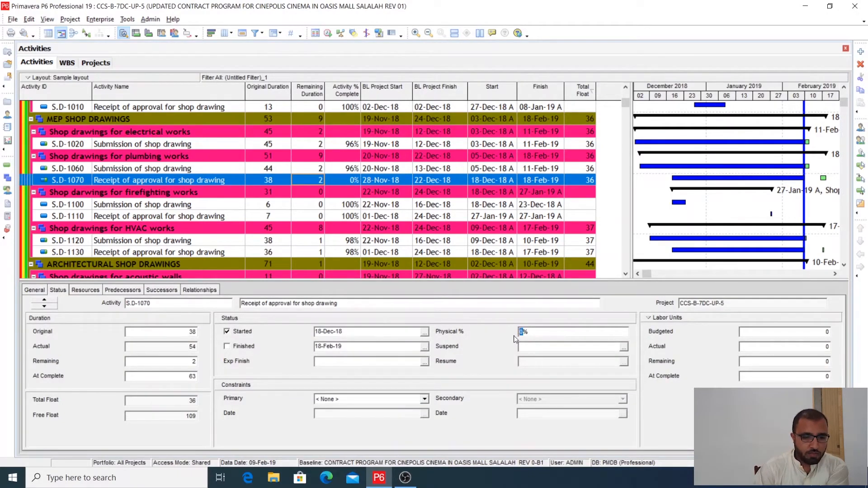
type("96")
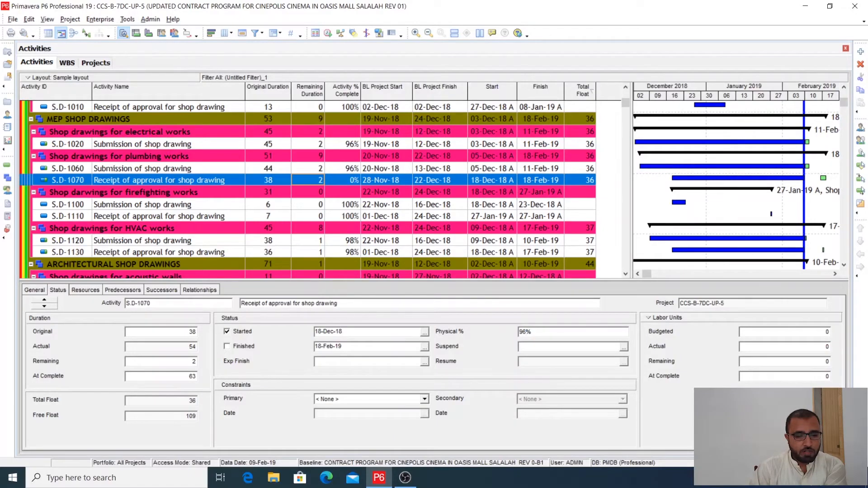
- Set S.D-1070's expected finish to 18-Feb-19 and reschedule the project with the data date 09-Feb-19
left_click(424, 361)
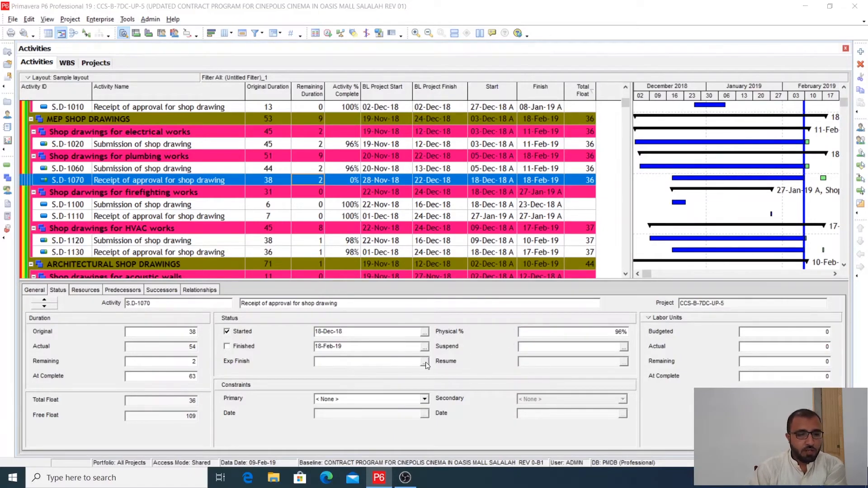
key("Escape")
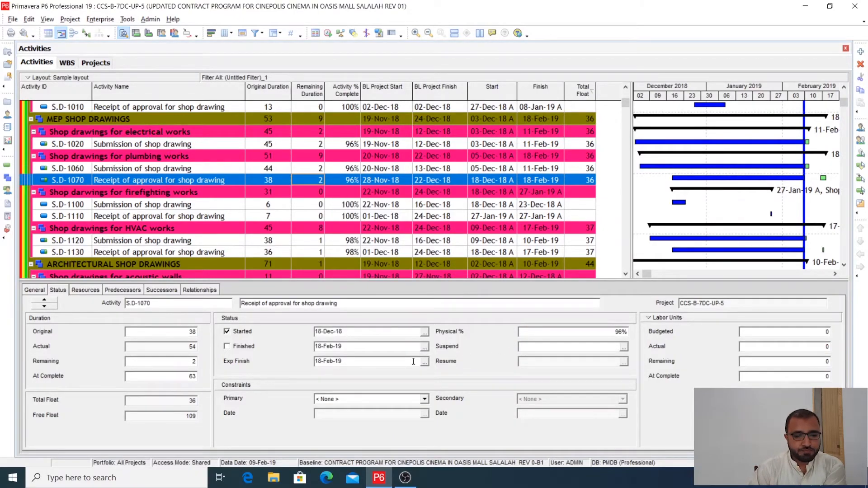
left_click(328, 33)
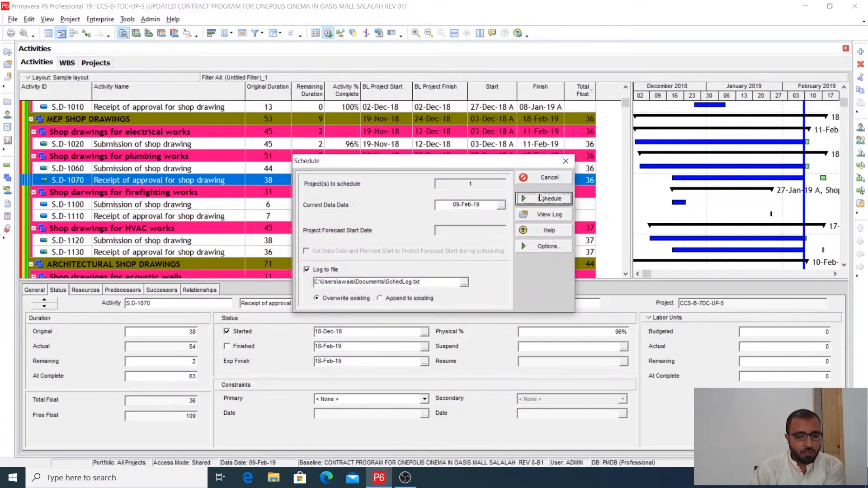
left_click(540, 197)
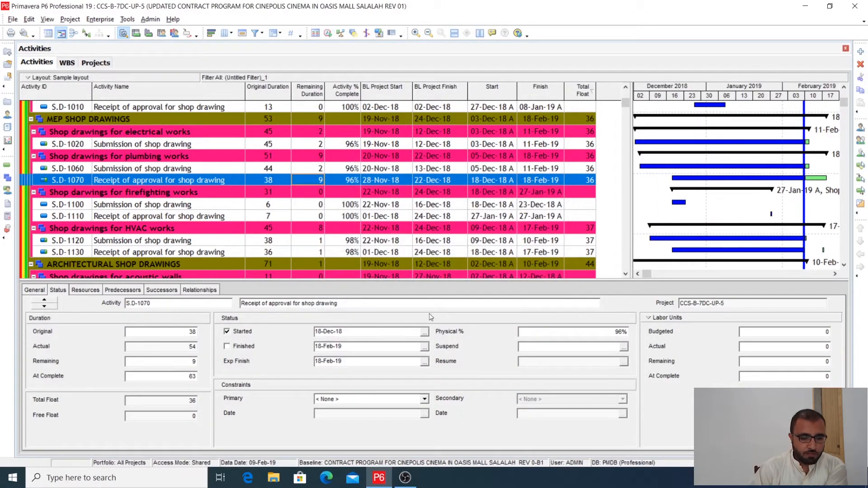
- Clear the expected finish date of S.D-1070 and check the remaining durations of the plumbing shop drawing activities
left_click_drag(357, 361, 313, 382)
key("Delete")
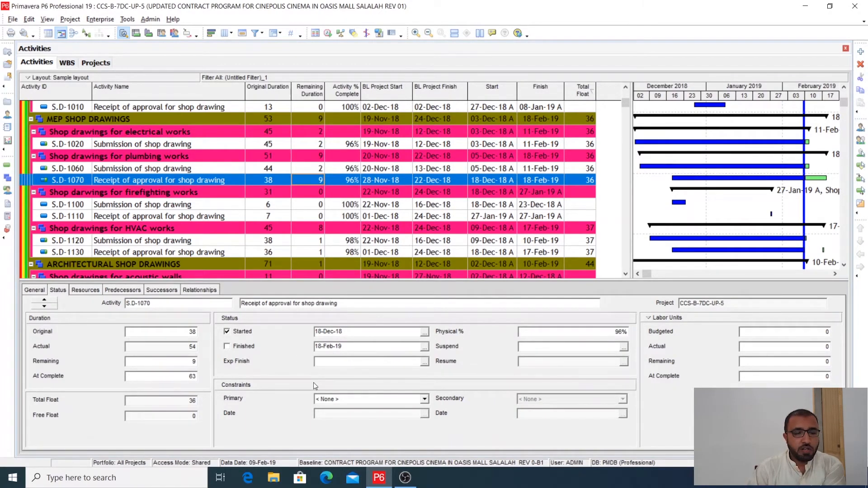
left_click(317, 168)
left_click(318, 180)
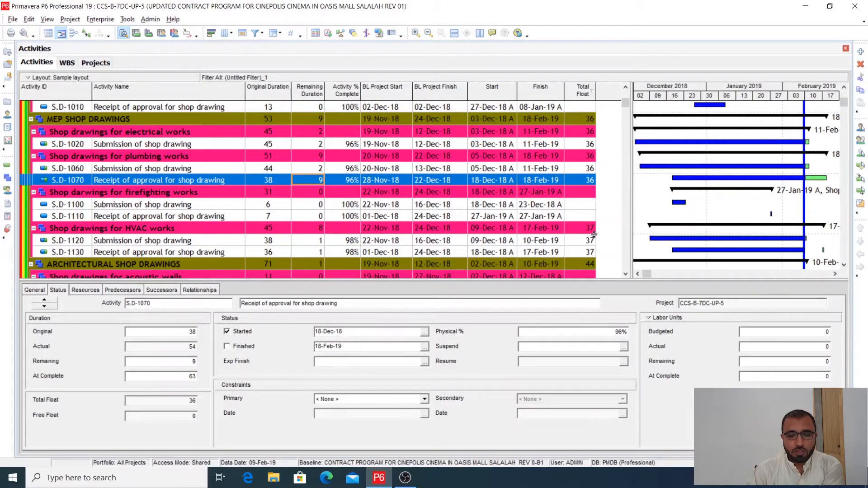
- Examine the filtered material submittal, procurement and construction activities, including the remaining duration and split bar of MAS approvals activity A1140
scroll(594, 236, "down", 4)
scroll(596, 251, "down", 12)
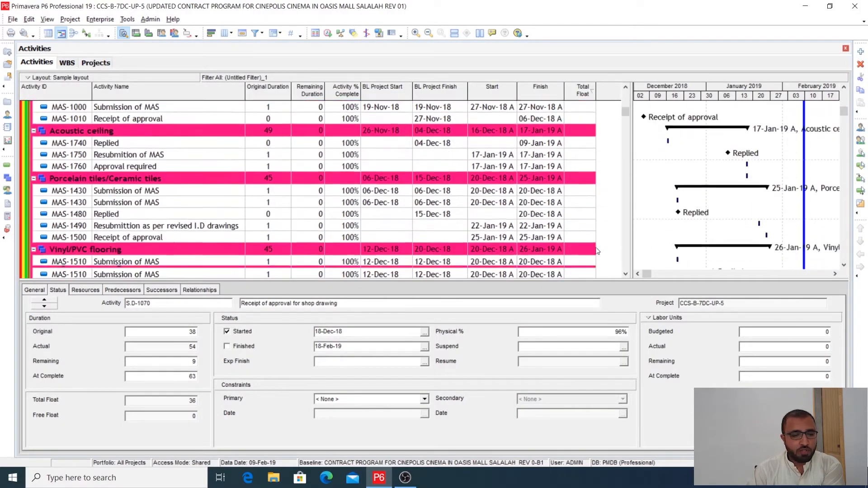
scroll(596, 251, "down", 5)
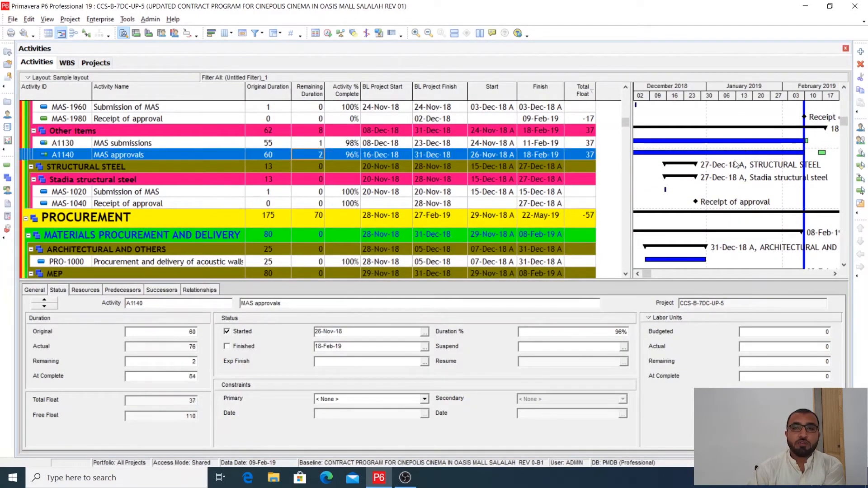
left_click(745, 153)
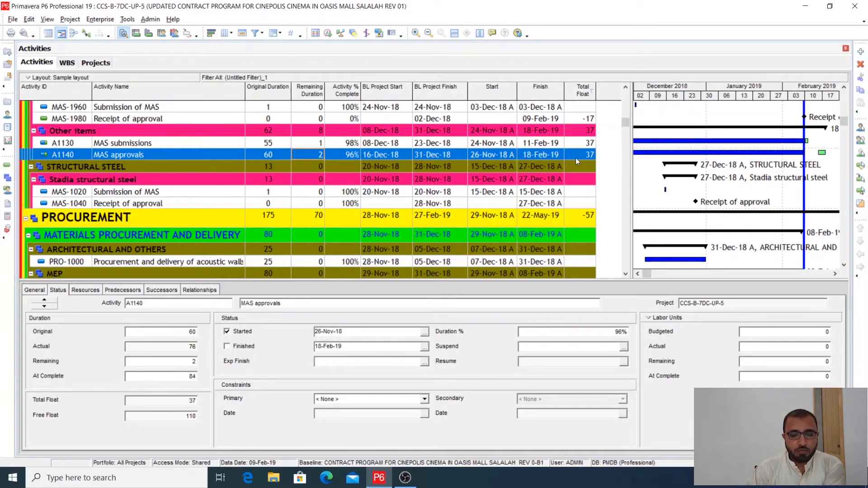
scroll(459, 197, "down", 5)
scroll(459, 197, "down", 8)
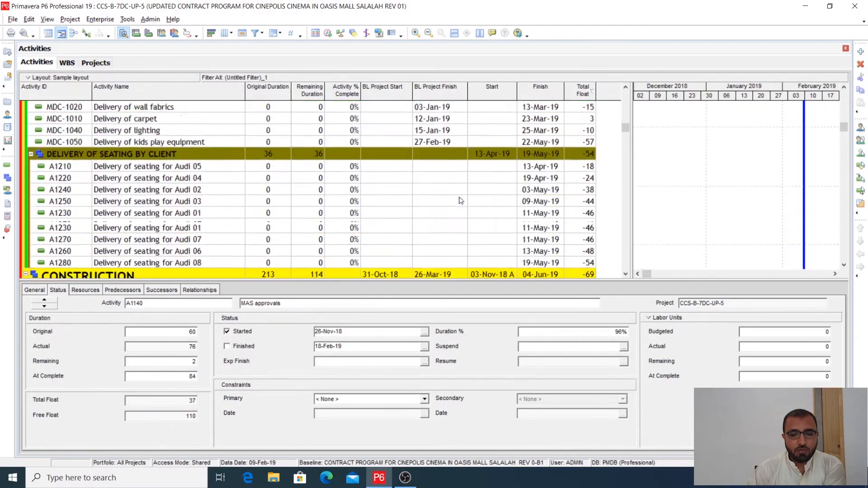
scroll(460, 199, "down", 4)
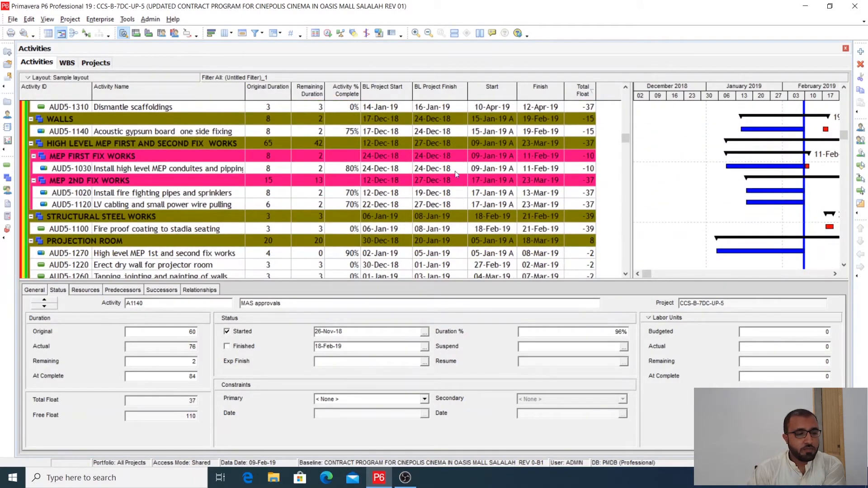
- Compare the percent complete, remaining and original durations and start date of AUD5-1140, Acoustic gypsum board one side fixing, with the data date
left_click(335, 132)
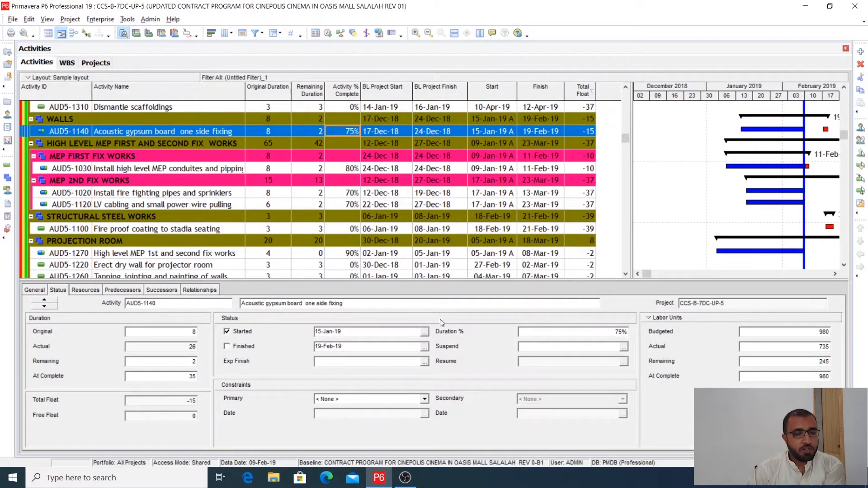
left_click(308, 132)
left_click(276, 132)
left_click(484, 132)
left_click(328, 33)
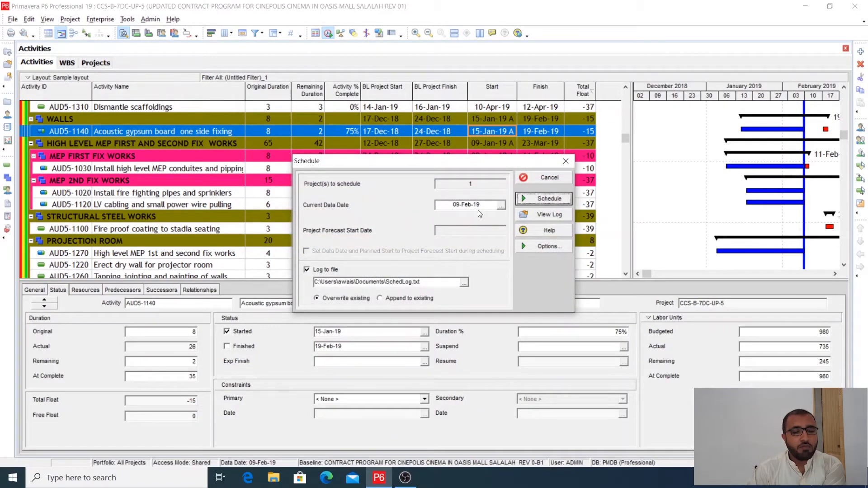
left_click(565, 161)
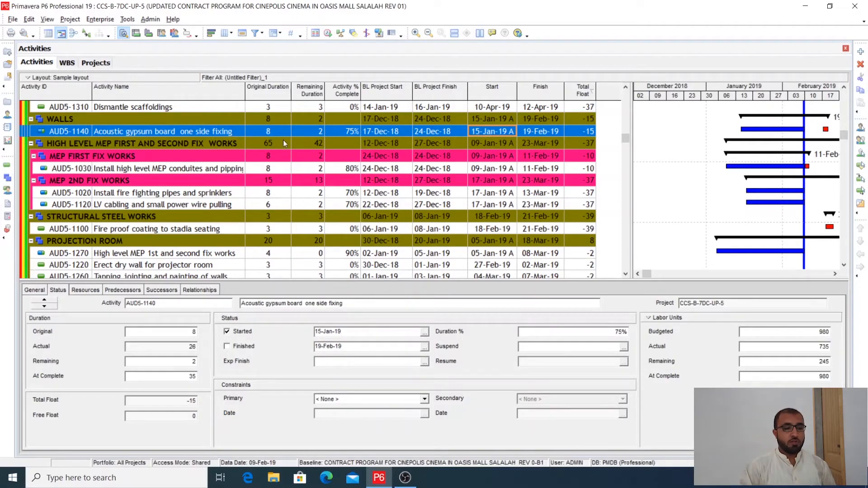
left_click(305, 131)
left_click(277, 132)
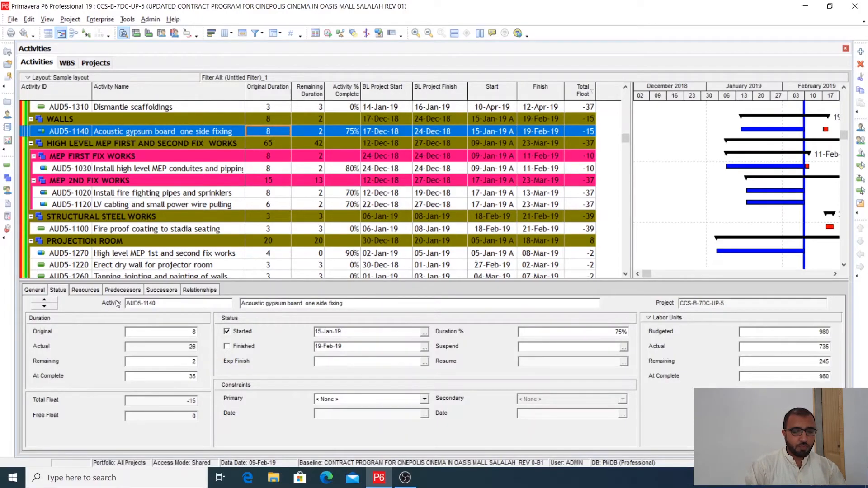
- Change the percent complete type of AUD5-1140 to Physical and set its physical percent complete to 75%
left_click(44, 290)
left_click(479, 331)
left_click(450, 347)
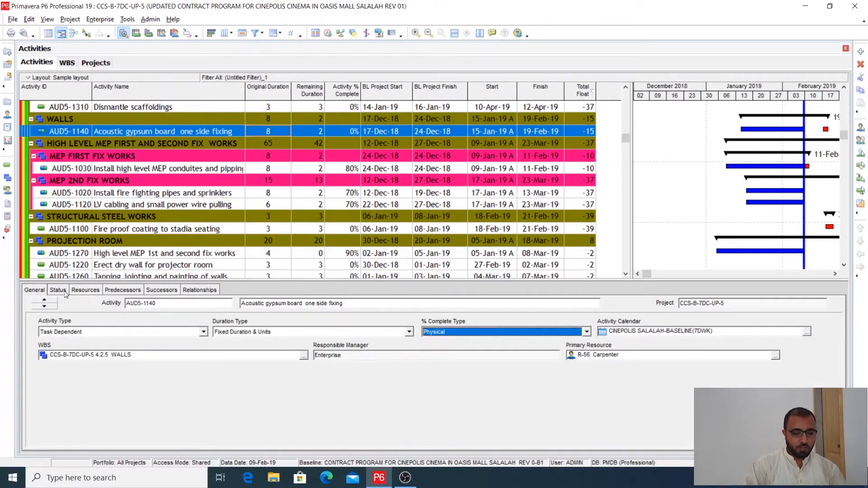
left_click(58, 290)
left_click(570, 333)
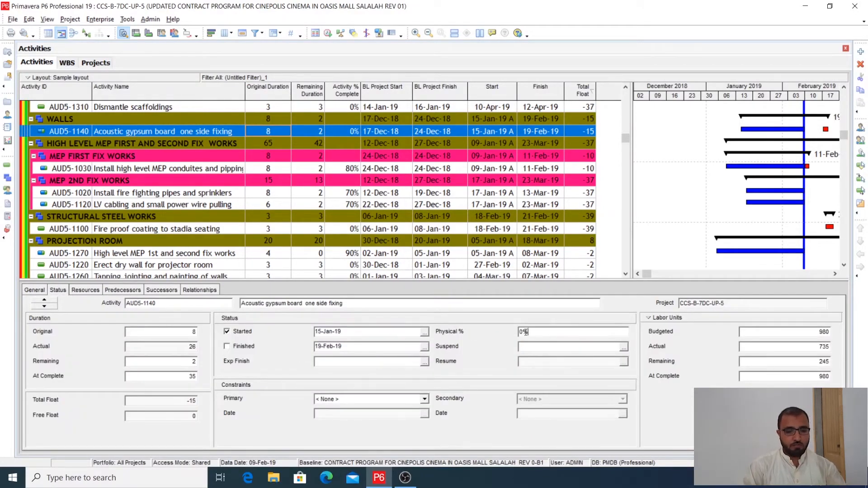
type("75")
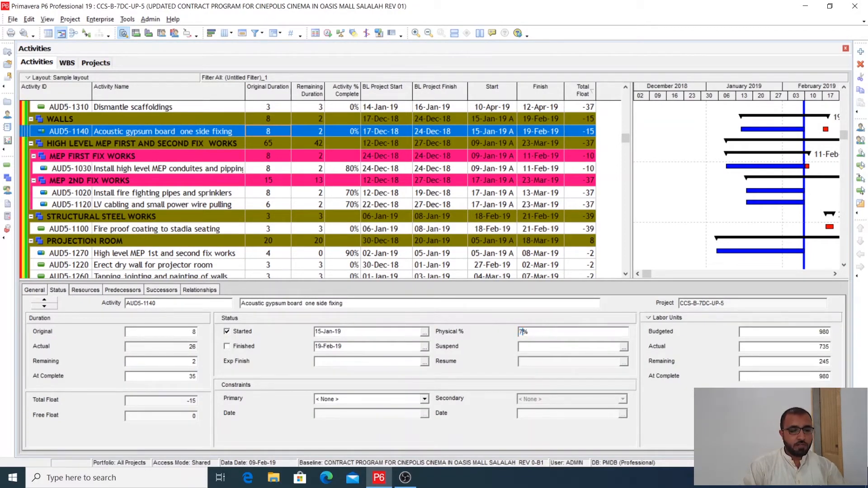
- Set the expected finish of AUD5-1140 to 19-Feb-19 and reschedule the project with the data date 09-Feb-19
left_click(424, 362)
double_click(364, 271)
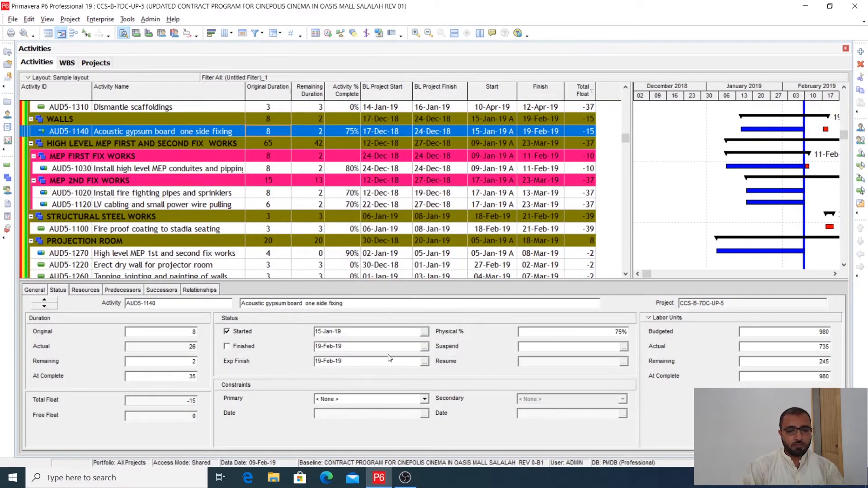
left_click(328, 33)
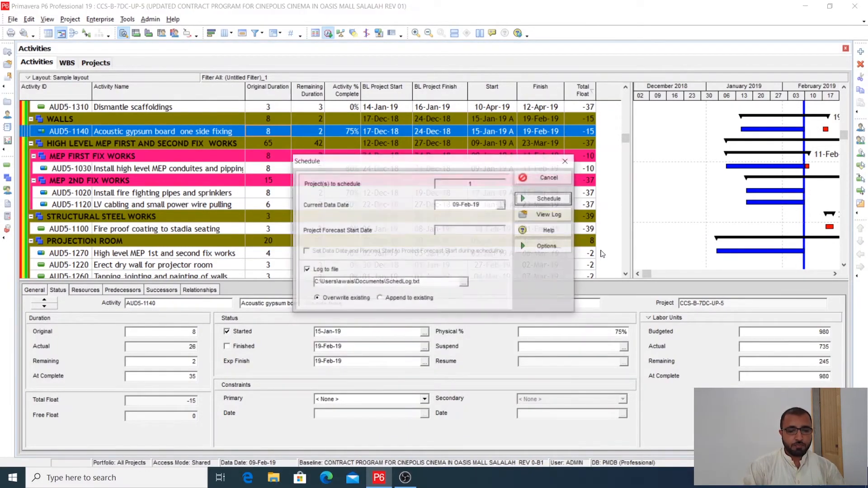
left_click(548, 198)
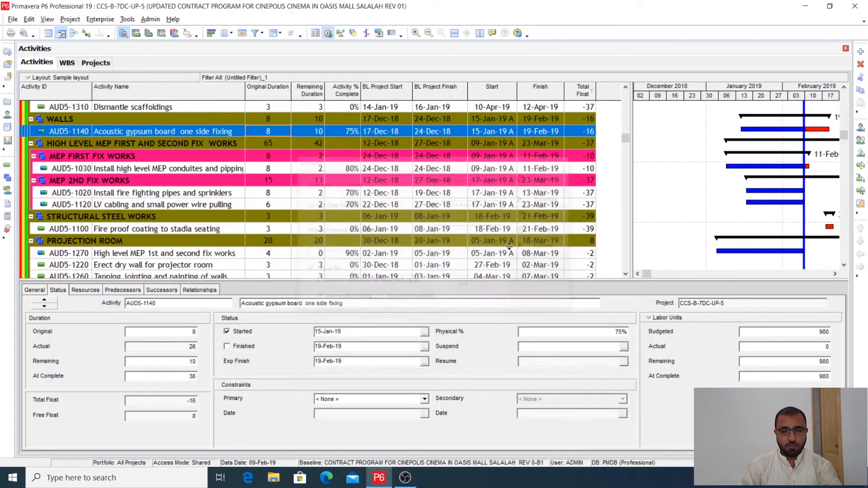
- Clear the expected finish date of AUD5-1140
double_click(349, 359)
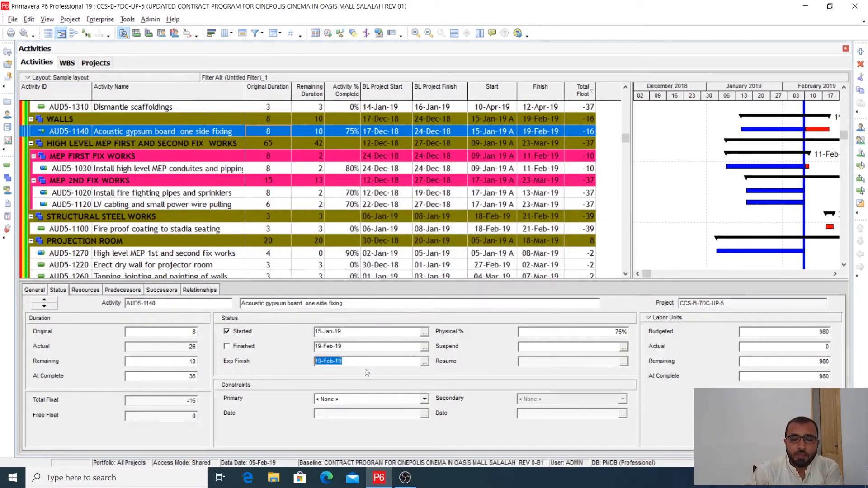
key("Delete")
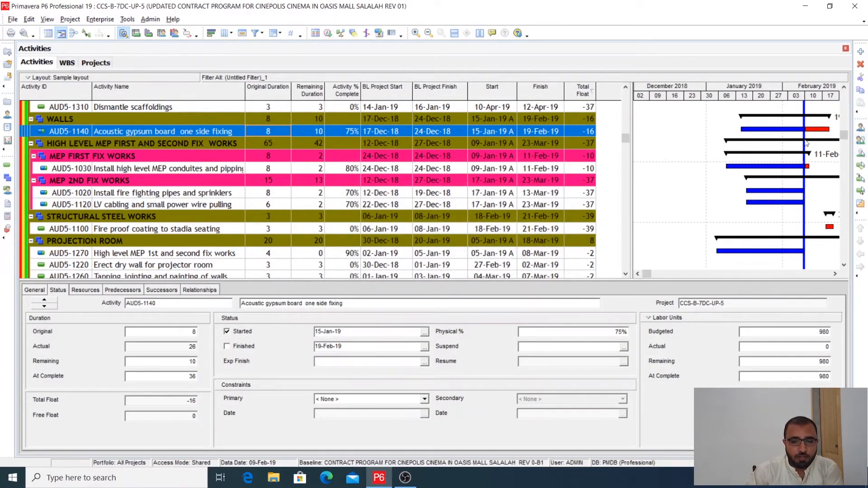
- Examine the remaining durations and bars of the filtered auditorium construction activities, ending back at the project summary and milestones
scroll(719, 220, "down", 7)
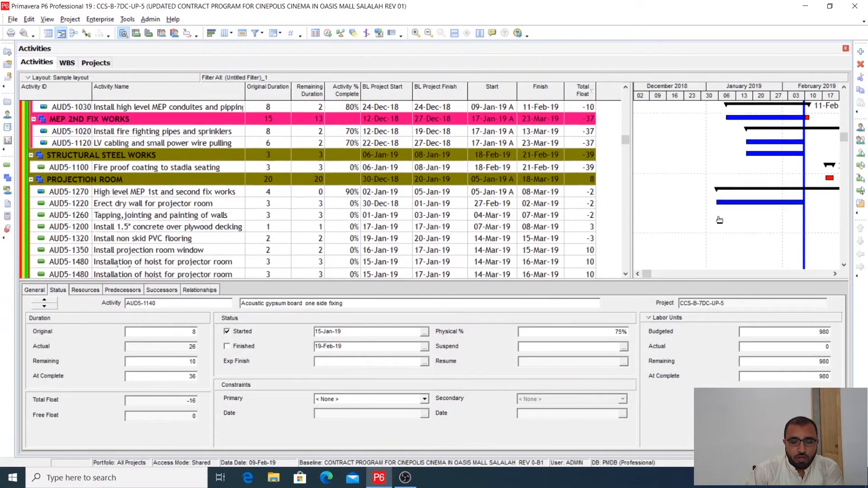
scroll(719, 220, "down", 10)
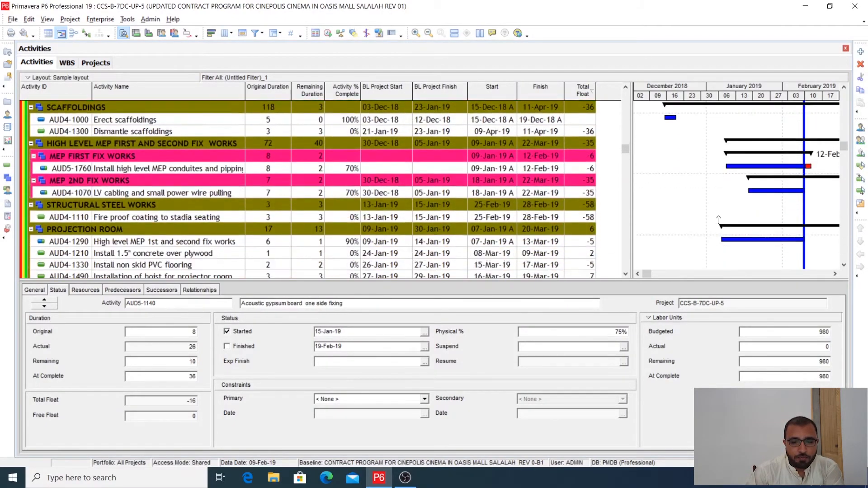
scroll(718, 219, "down", 12)
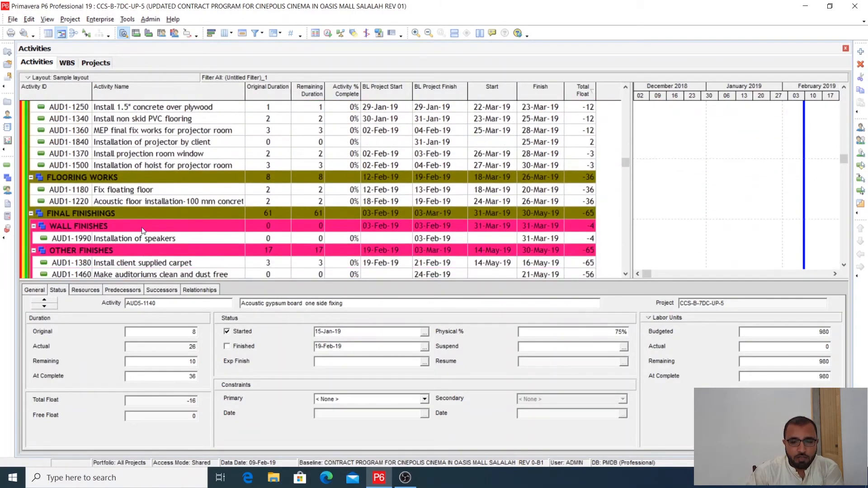
scroll(143, 231, "down", 2)
scroll(789, 222, "down", 6)
scroll(789, 223, "down", 2)
left_click_drag(844, 165, 844, 96)
- Open the project's scheduling log and examine the warnings for activities without predecessors
left_click_drag(632, 193, 626, 194)
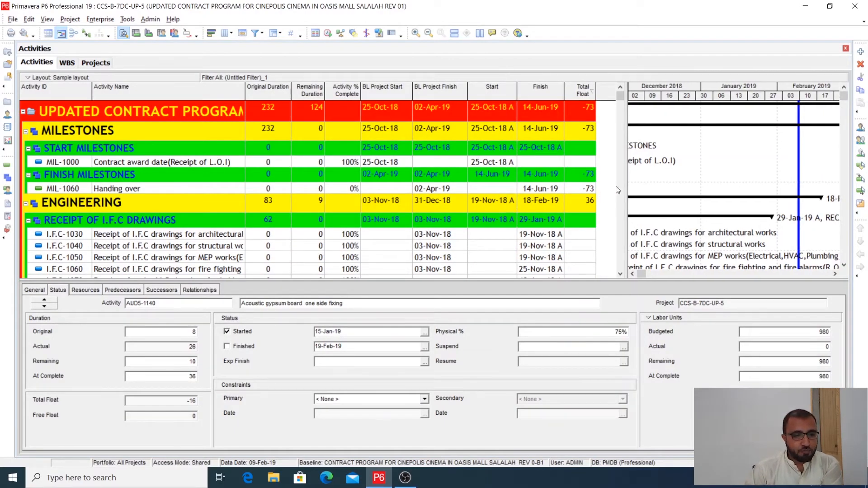
left_click_drag(625, 182, 618, 184)
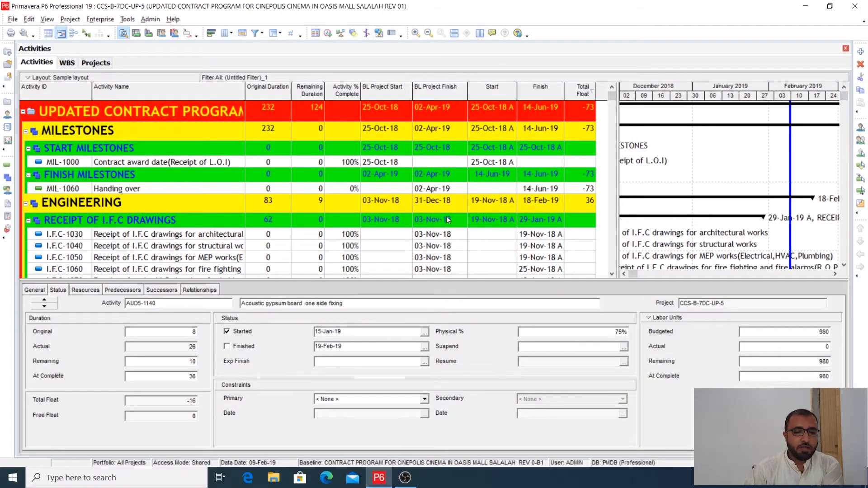
left_click(328, 33)
left_click_drag(545, 163, 541, 113)
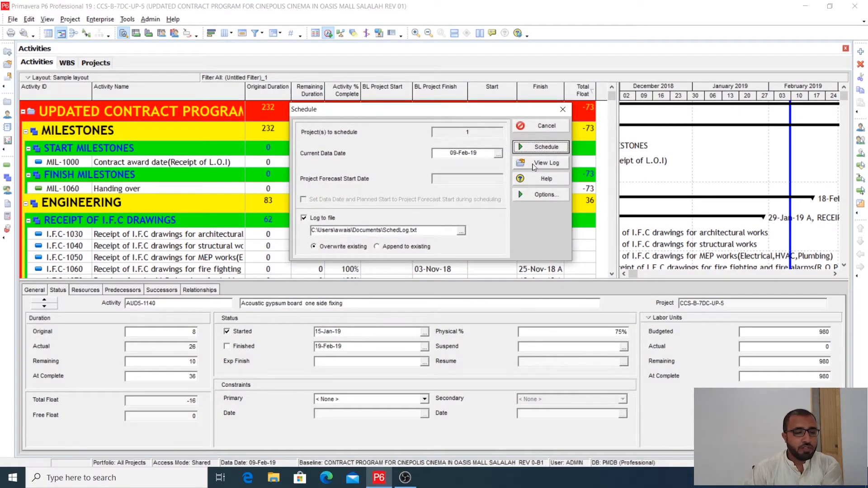
left_click(533, 166)
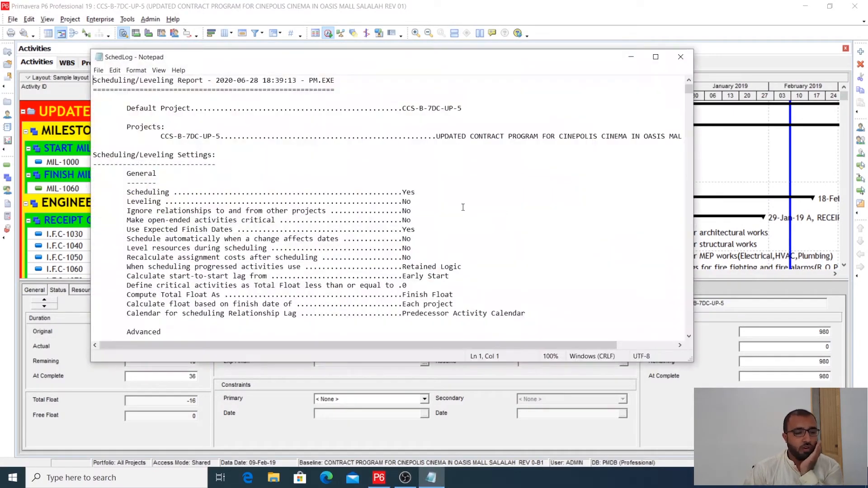
scroll(462, 206, "down", 12)
scroll(462, 206, "down", 4)
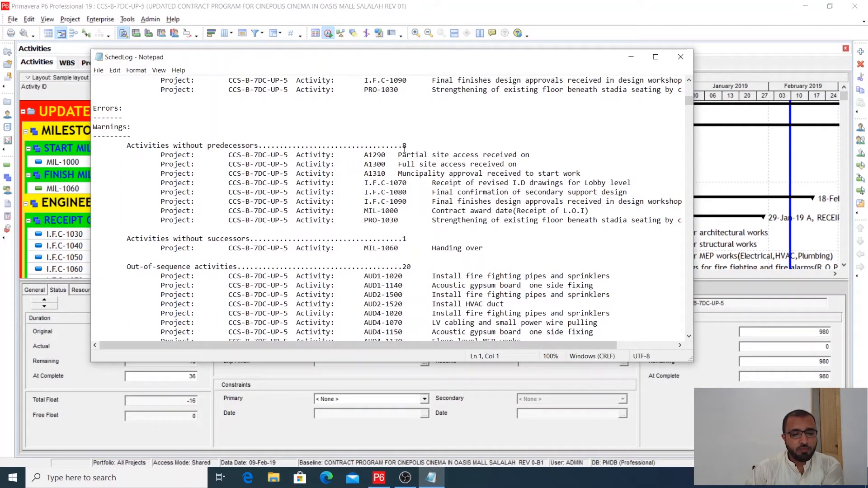
left_click_drag(399, 154, 435, 220)
left_click(483, 211)
left_click(506, 201)
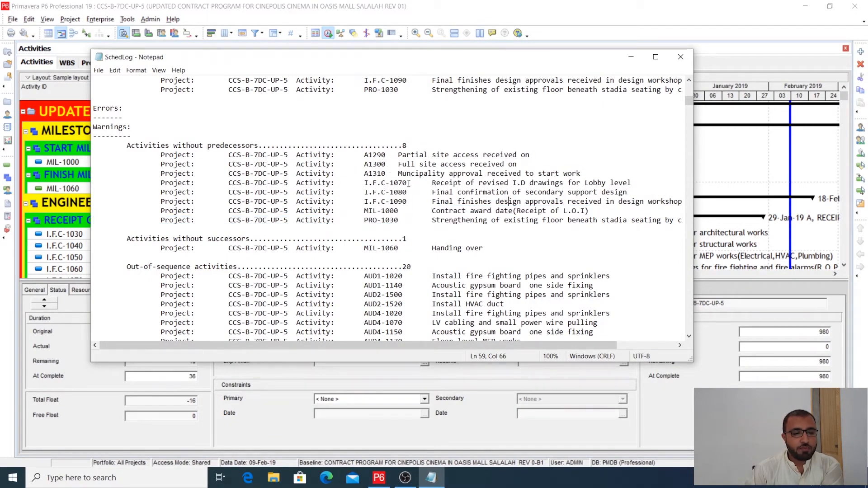
- Copy the activity ID A1290 from the scheduling log and return to the activities table
left_click_drag(387, 156, 364, 156)
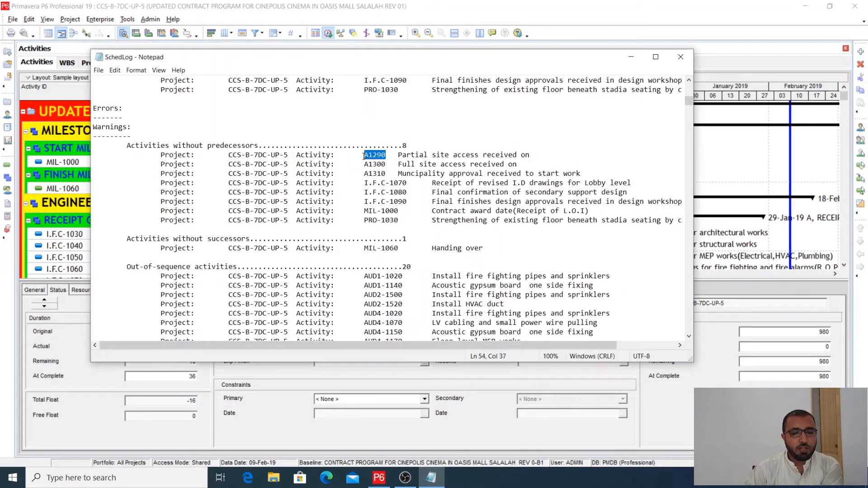
right_click(370, 152)
left_click(284, 181)
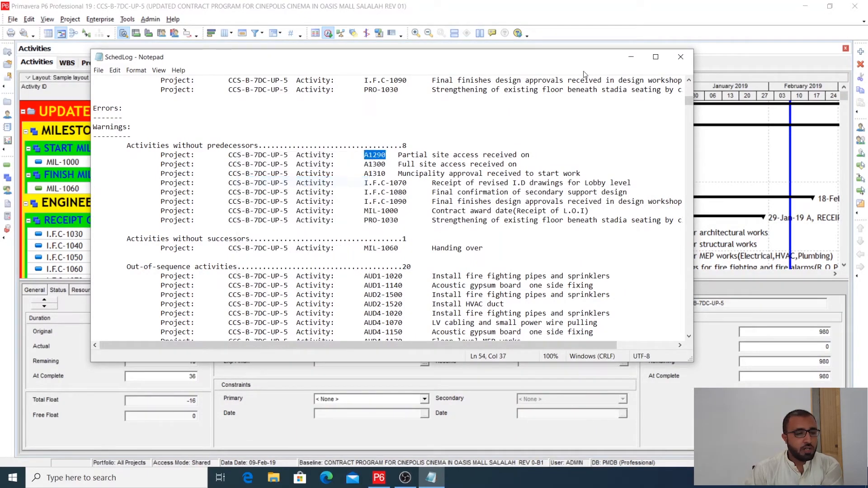
left_click(630, 60)
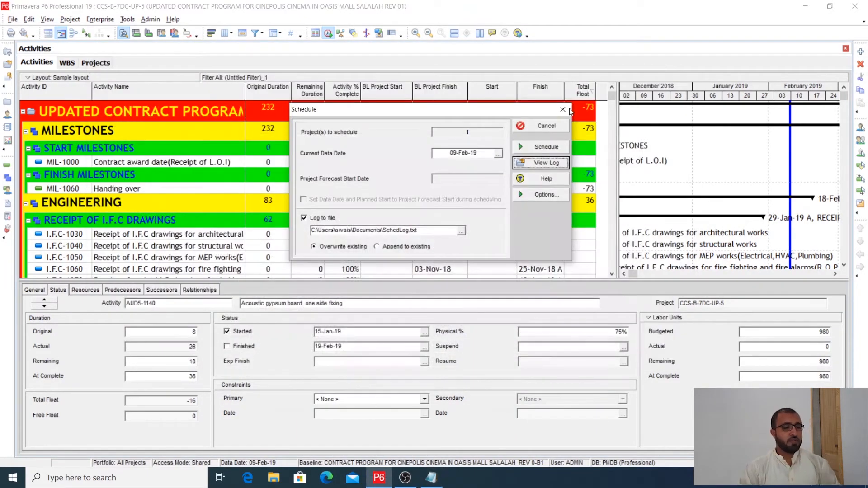
left_click(537, 141)
- Find activity A1290 in the activities table using the copied ID
left_click(70, 163)
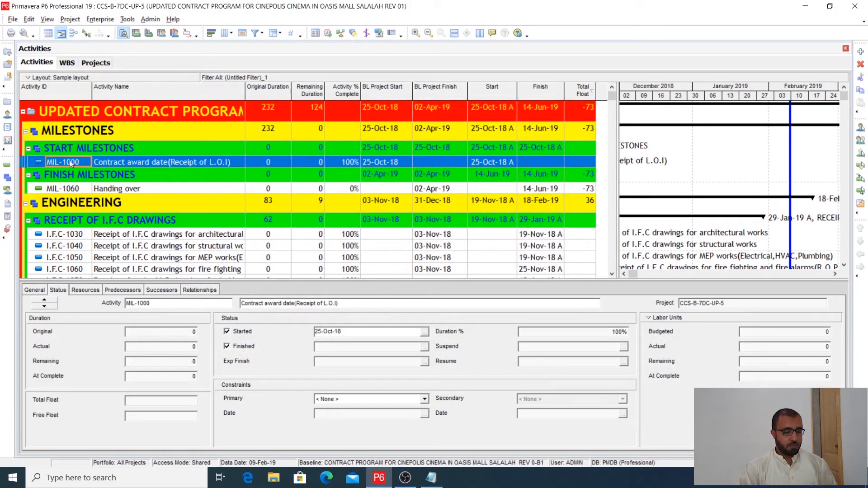
left_click(72, 189)
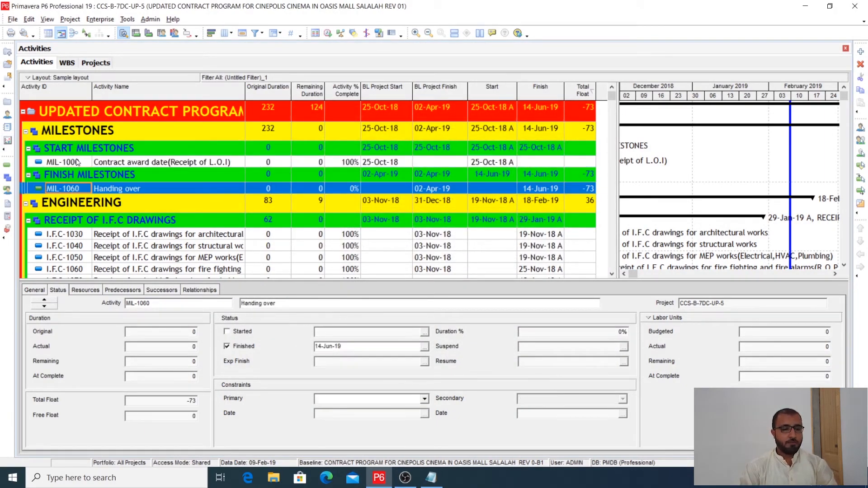
left_click(77, 162)
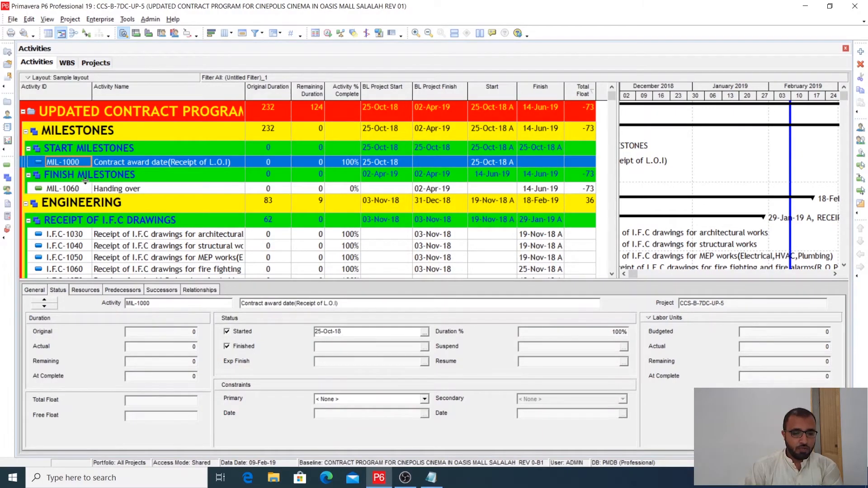
key("ctrl+f")
right_click(405, 164)
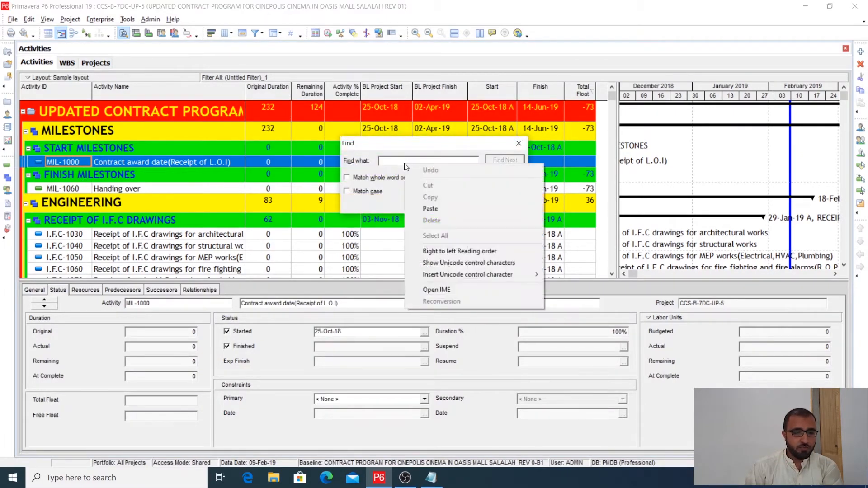
left_click(430, 207)
left_click(510, 160)
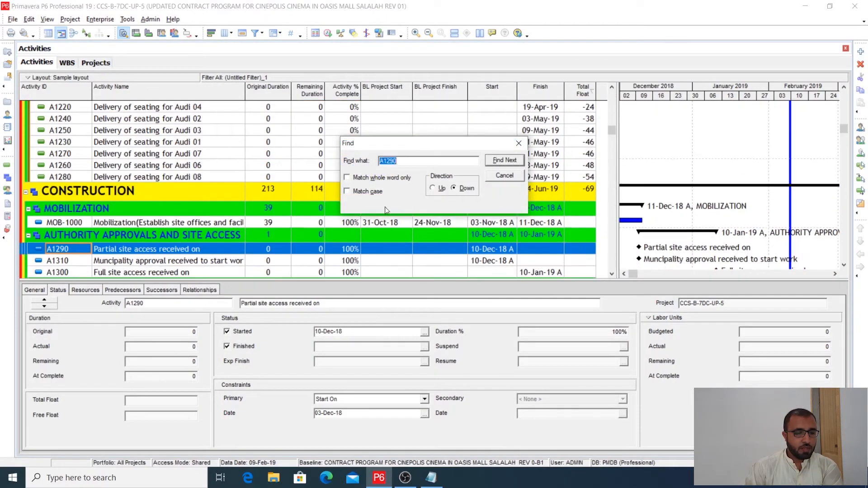
left_click(518, 143)
- Show the predecessors and successors of A1290, Partial site access received on
scroll(301, 254, "down", 1)
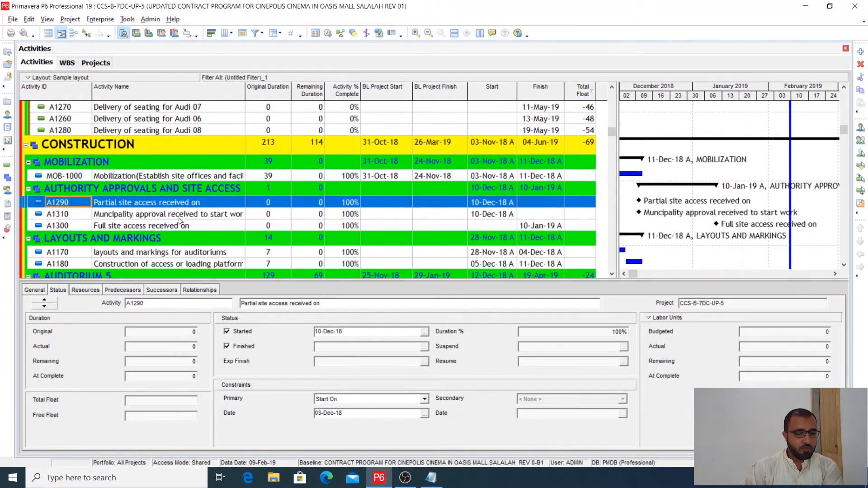
left_click(178, 216)
left_click(184, 203)
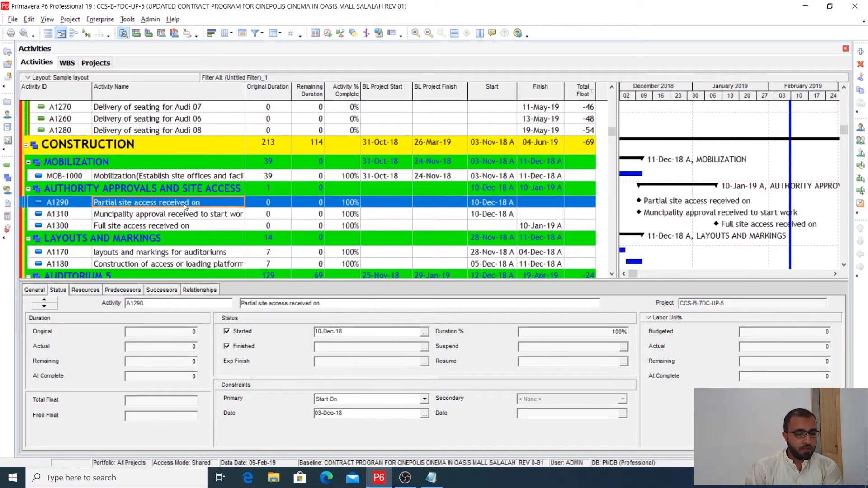
left_click(195, 289)
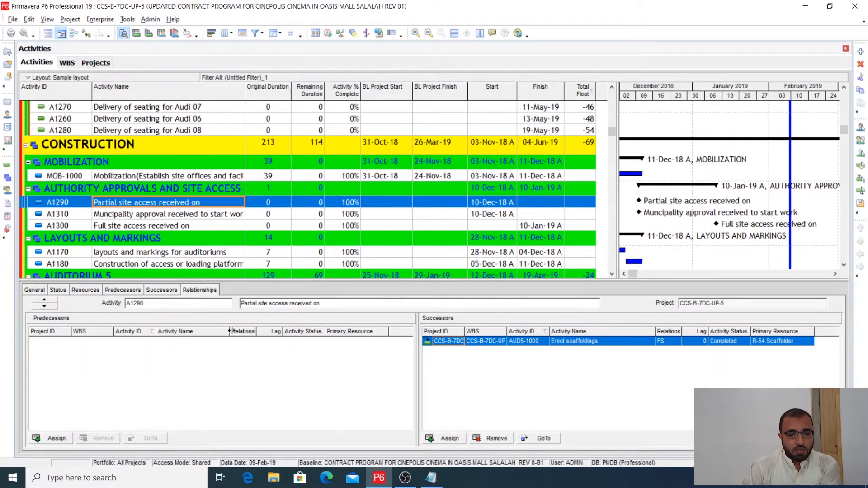
- Reopen the scheduling log and review each entry listed under activities without predecessors
left_click(327, 33)
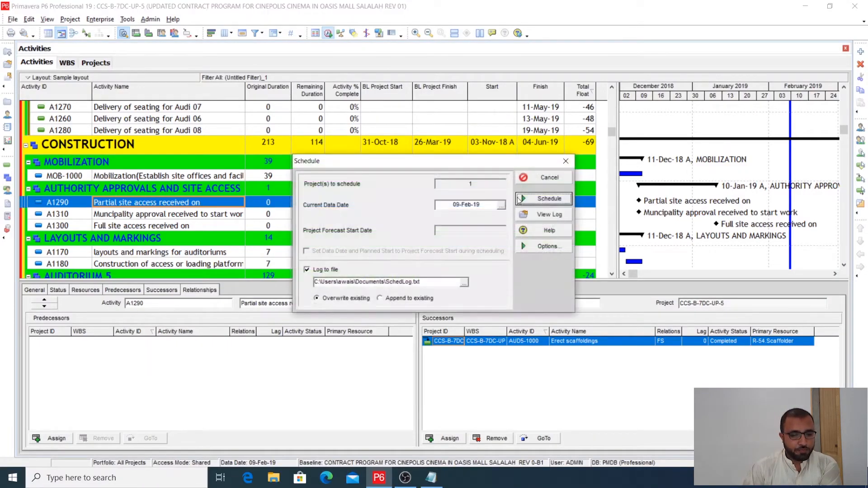
left_click(550, 216)
scroll(448, 239, "down", 10)
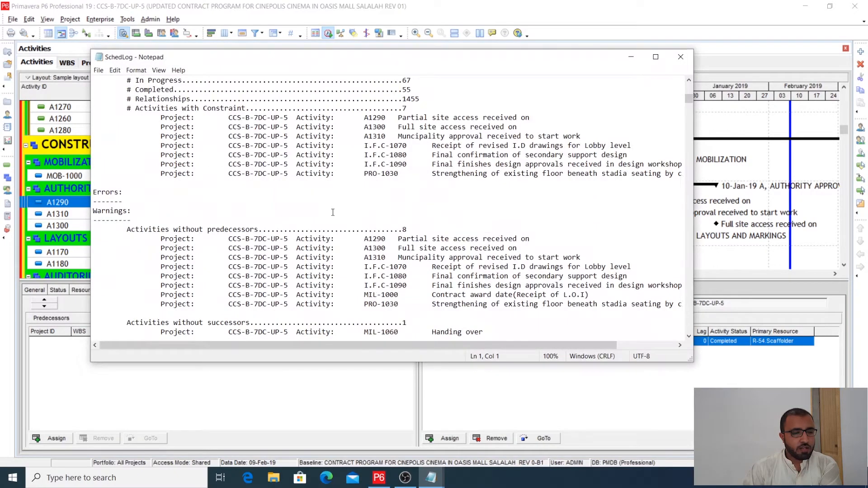
scroll(335, 207, "down", 4)
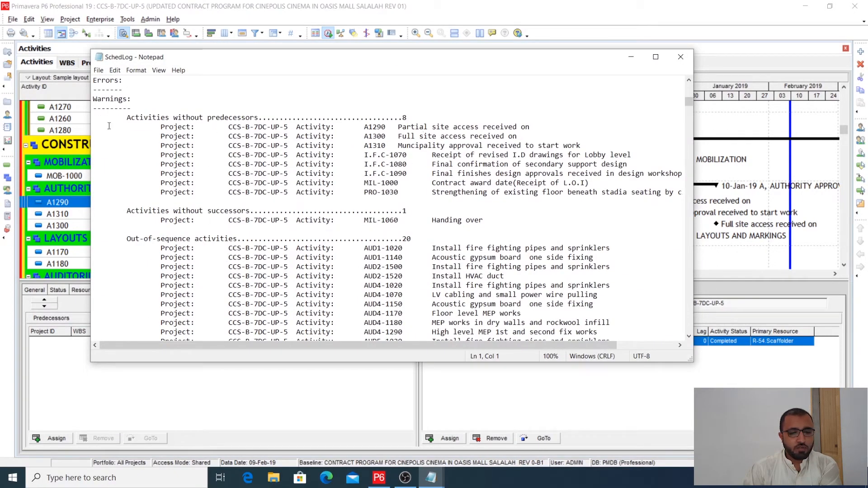
left_click_drag(403, 128, 515, 186)
left_click(511, 193)
left_click_drag(403, 192, 381, 183)
left_click(402, 146)
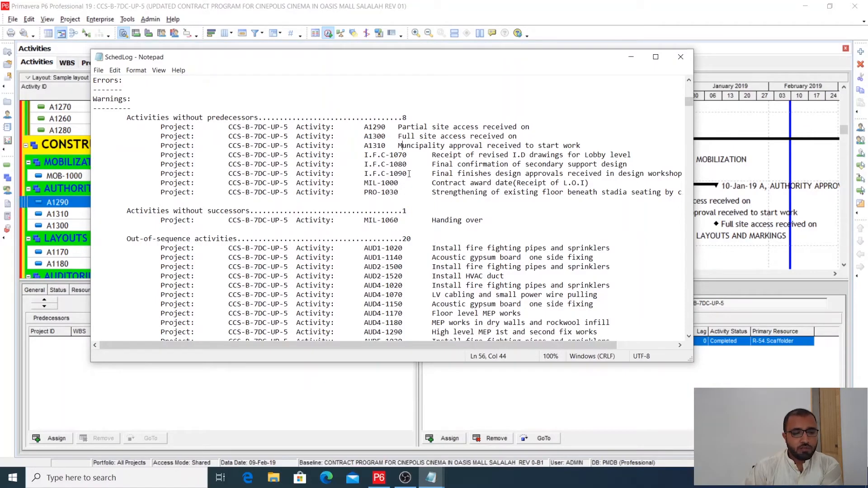
- Examine the out-of-sequence activities listed in the scheduling log
scroll(409, 177, "down", 3)
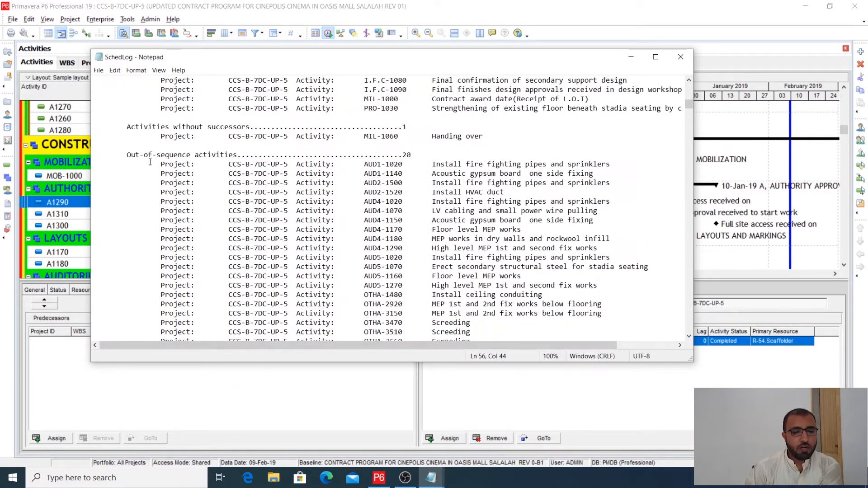
scroll(430, 190, "down", 5)
scroll(435, 202, "up", 6)
scroll(435, 203, "down", 3)
scroll(429, 189, "up", 1)
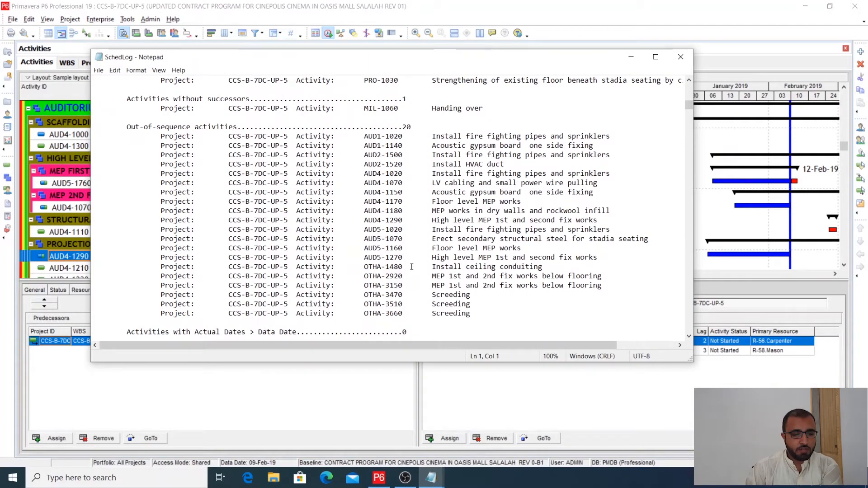
- Copy the activity ID AUD4-1290 from the log's out-of-sequence list and return to the activities table
left_click(405, 239)
left_click_drag(403, 220, 367, 220)
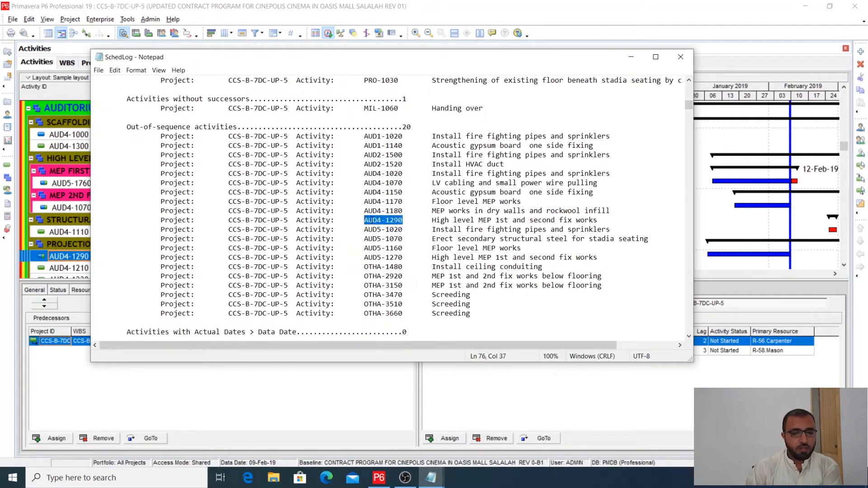
right_click(366, 220)
left_click(262, 250)
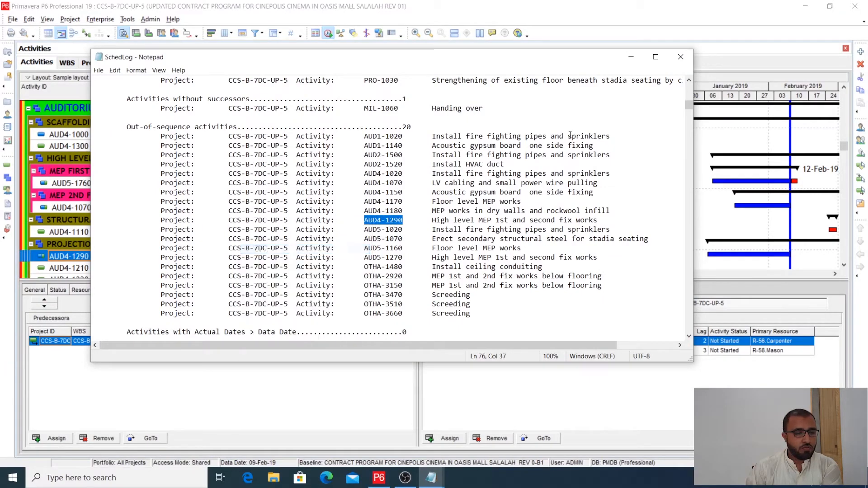
left_click(631, 56)
key("F9")
left_click(558, 179)
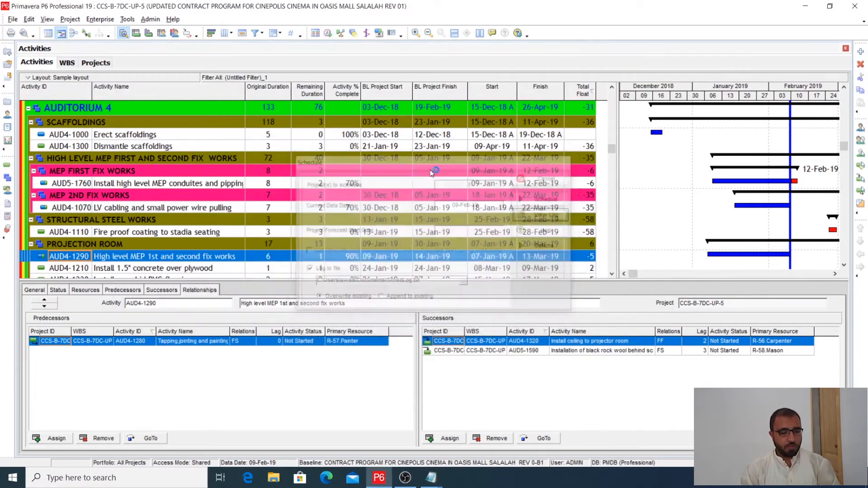
- Search the activities table for AUD4-1290
left_click(68, 146)
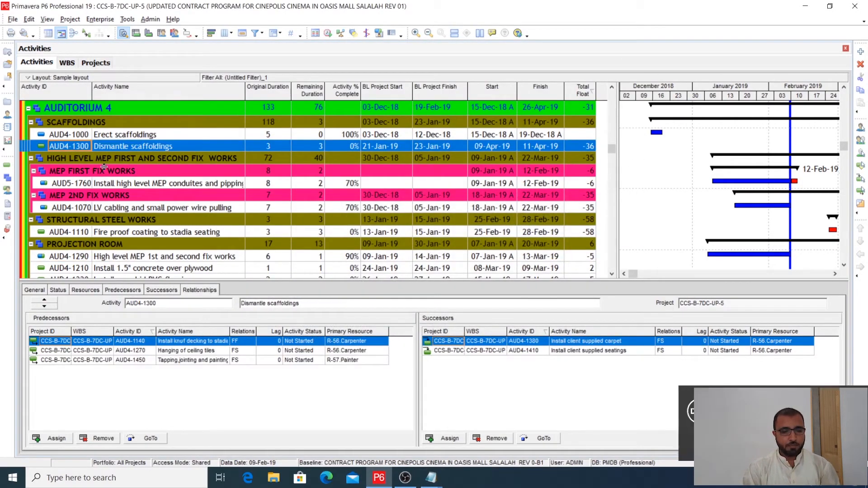
key("ctrl+f")
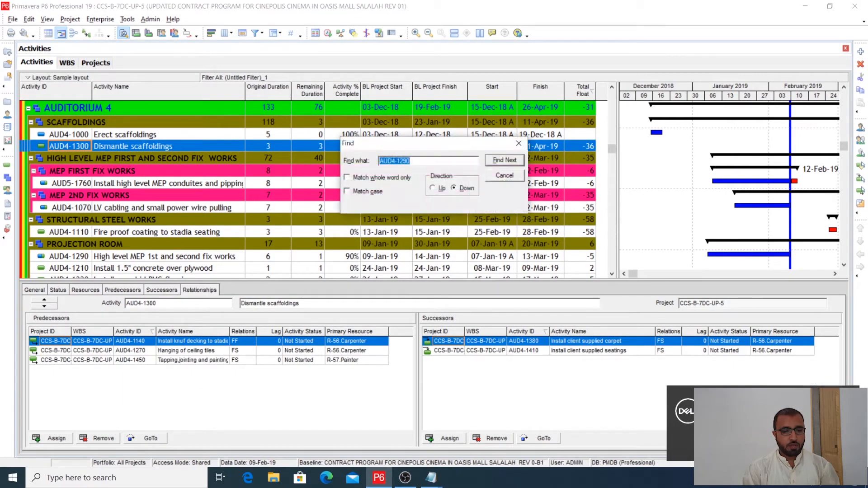
right_click(410, 161)
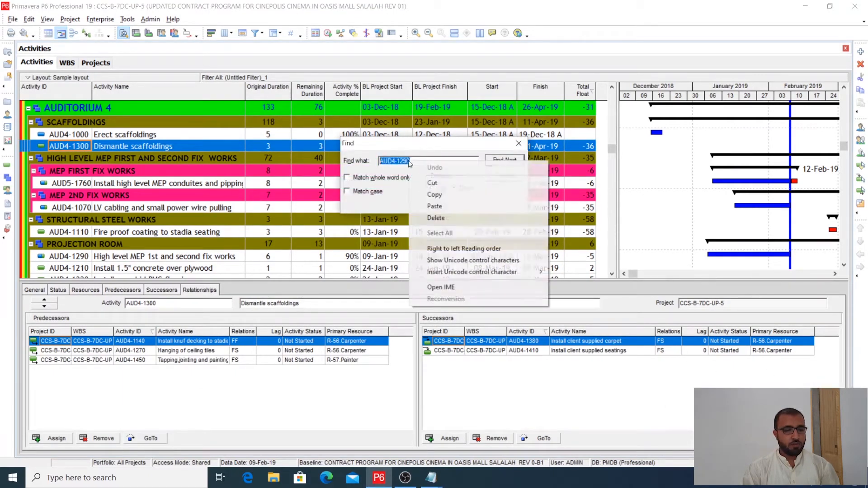
left_click(434, 194)
left_click(505, 161)
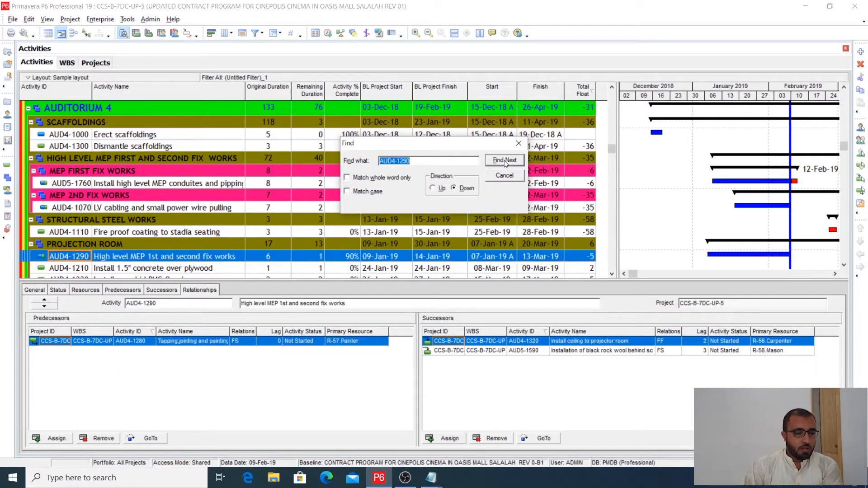
left_click(519, 143)
- Examine the Gantt bar of AUD4-1290 and the relationship and status of its predecessor AUD4-1280
scroll(180, 225, "down", 2)
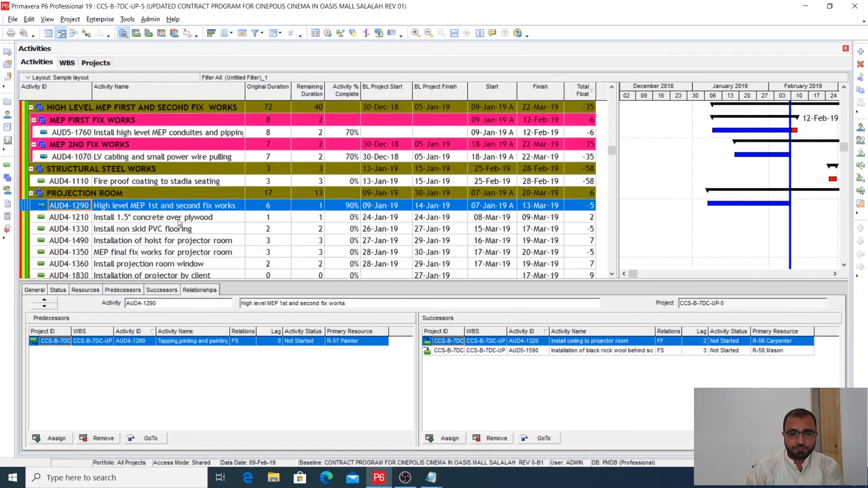
left_click(183, 218)
left_click(183, 207)
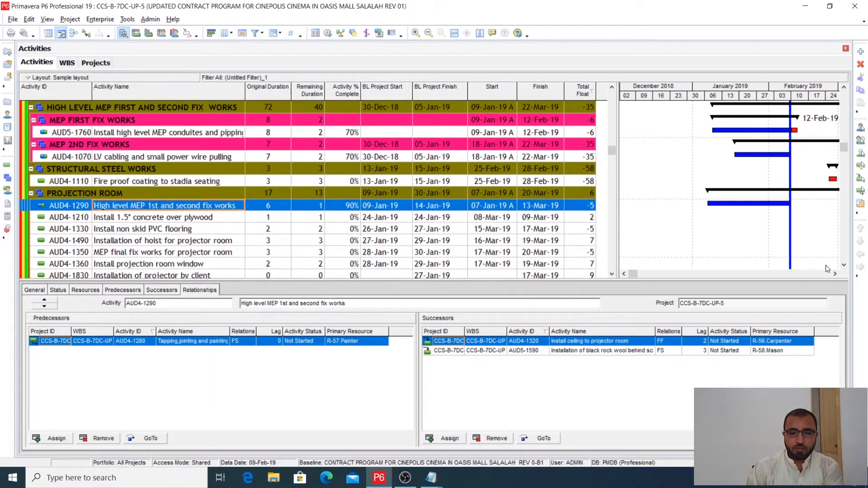
left_click(835, 274)
left_click(835, 274)
left_click(835, 274)
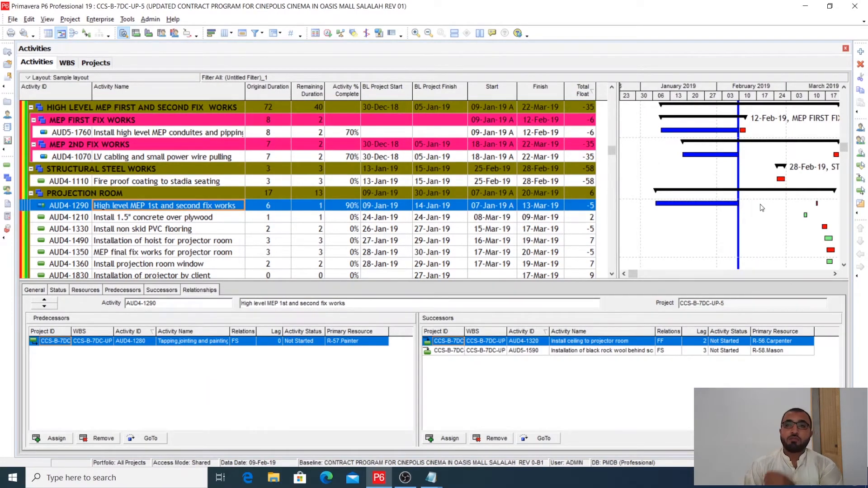
scroll(769, 234, "down", 1)
scroll(769, 235, "down", 1)
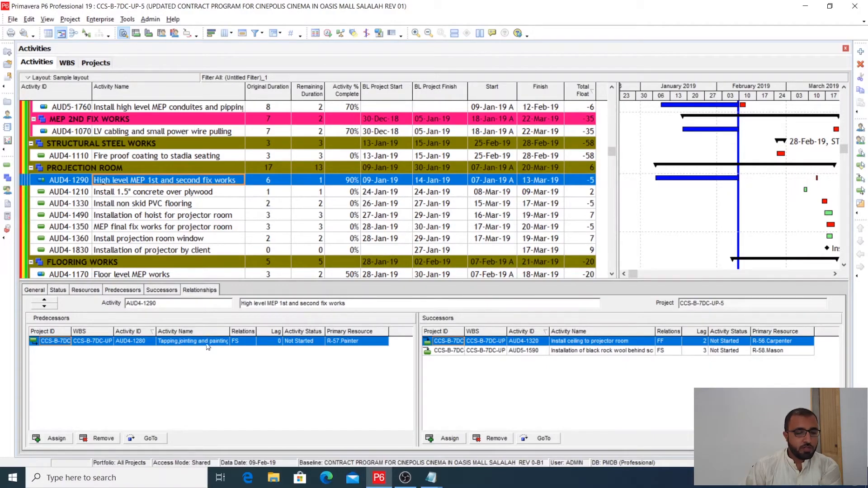
left_click_drag(230, 331, 232, 331)
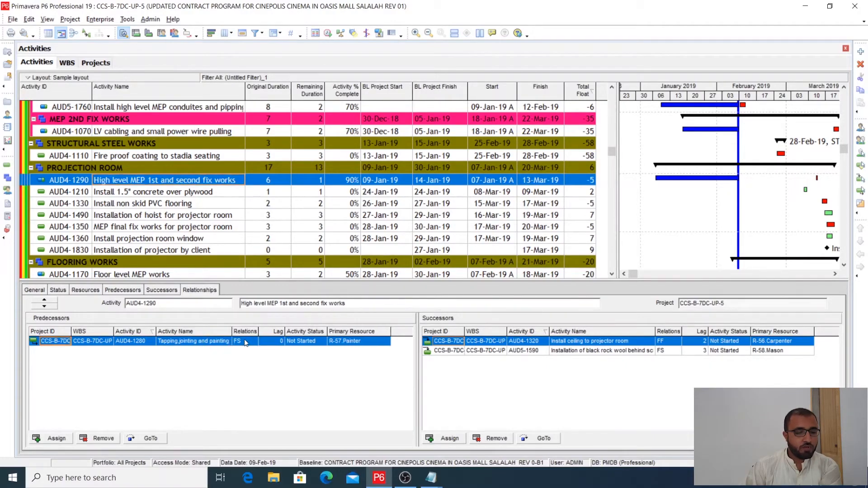
- Widen the Activity Status column in the predecessor list of AUD4-1290 to show the full status
left_click(293, 344)
left_click_drag(328, 331, 359, 331)
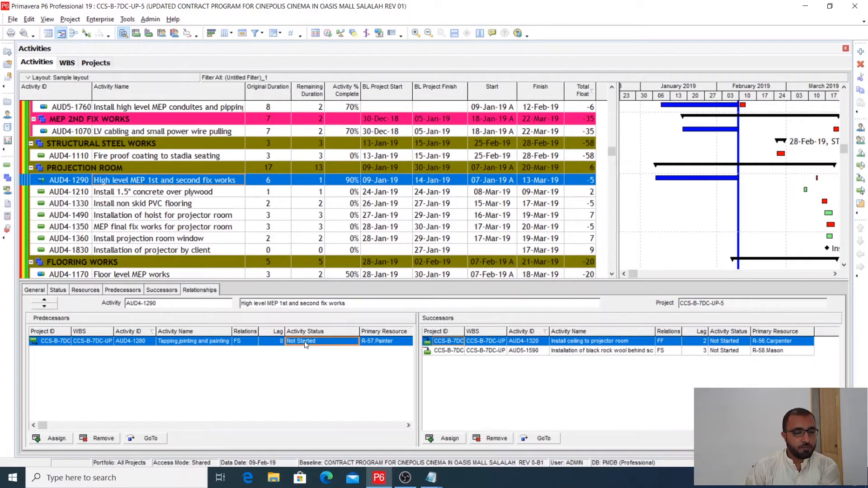
left_click(168, 193)
left_click(174, 182)
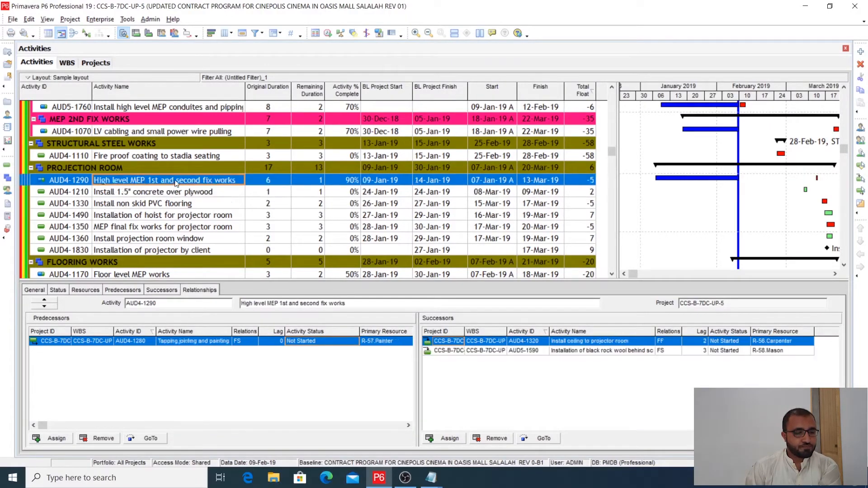
- Examine the activities around AUD4-1290 and the relationships of AUD4-1000 Erect scaffoldings for a suitable replacement predecessor
scroll(192, 347, "up", 1)
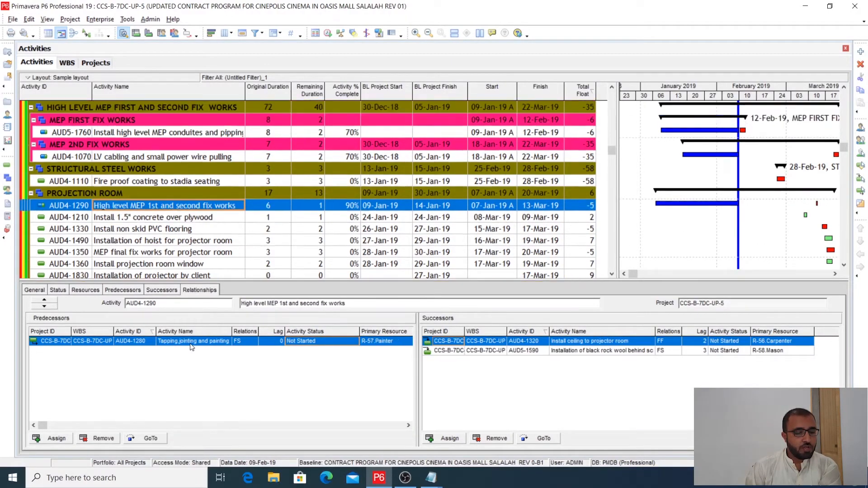
scroll(192, 347, "down", 1)
scroll(191, 346, "up", 3)
scroll(191, 347, "down", 5)
scroll(192, 347, "up", 2)
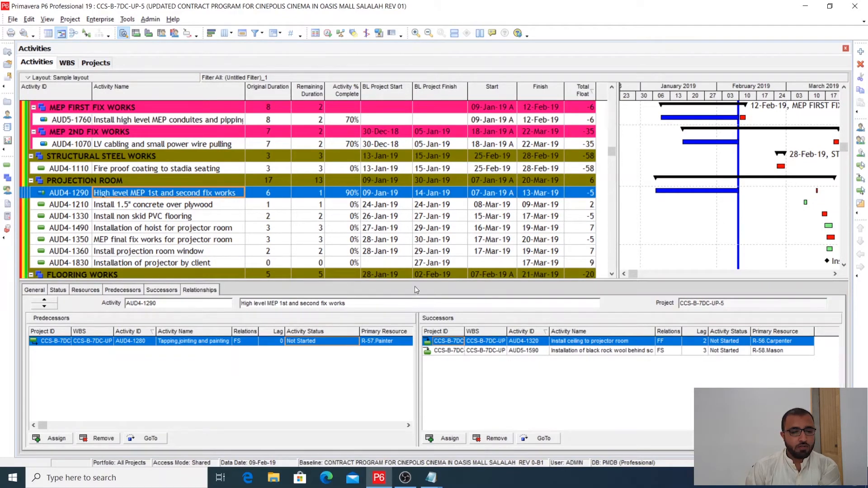
scroll(496, 196, "up", 5)
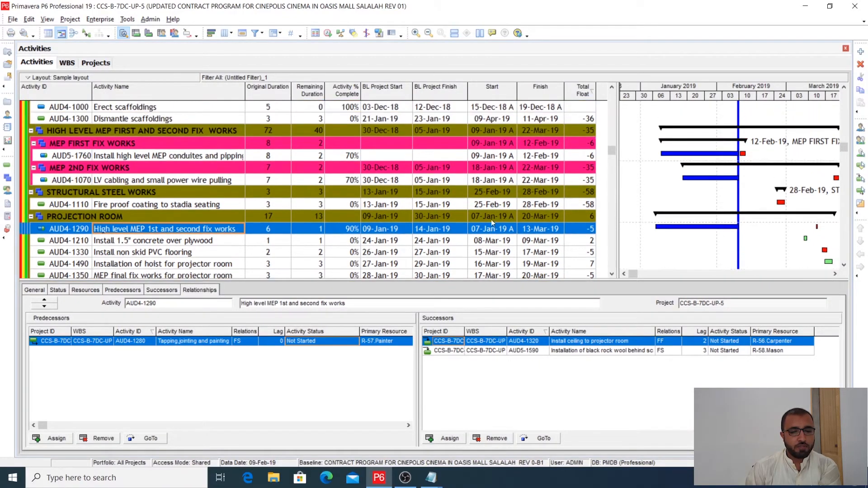
scroll(493, 222, "down", 1)
scroll(492, 222, "up", 1)
scroll(492, 222, "down", 2)
scroll(491, 220, "up", 1)
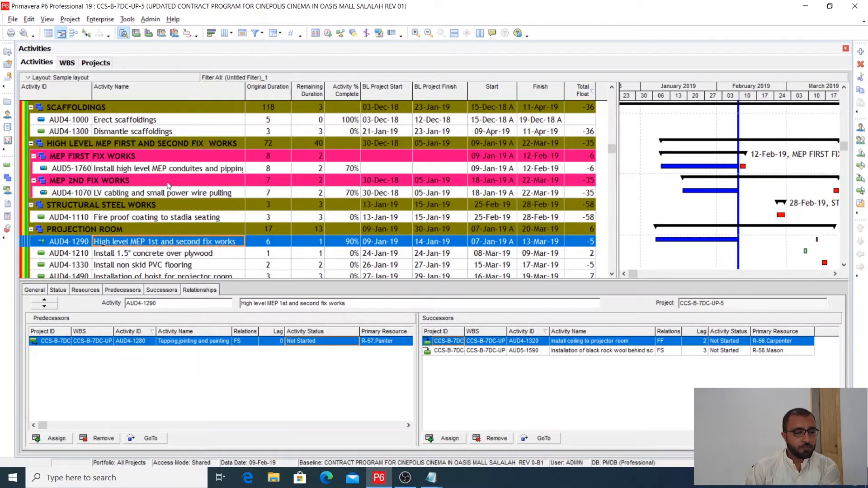
left_click(91, 120)
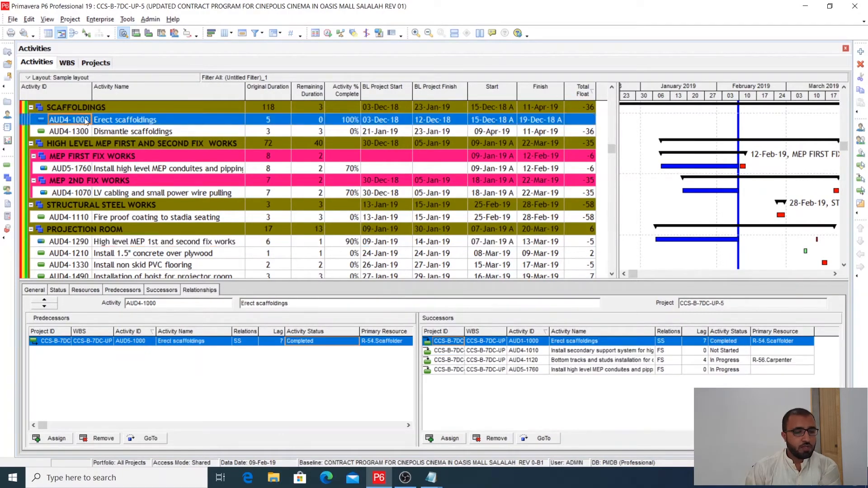
scroll(120, 259, "down", 1)
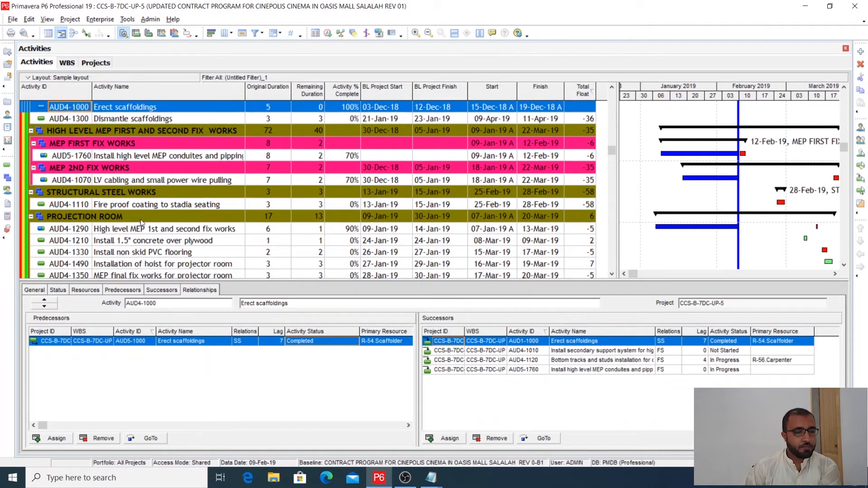
scroll(147, 232, "down", 4)
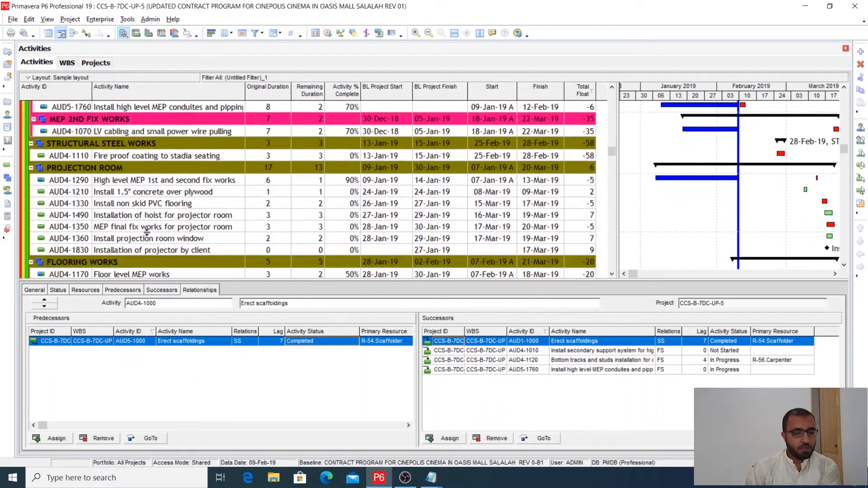
- Remove the predecessor AUD4-1280 from activity AUD4-1290
left_click(137, 181)
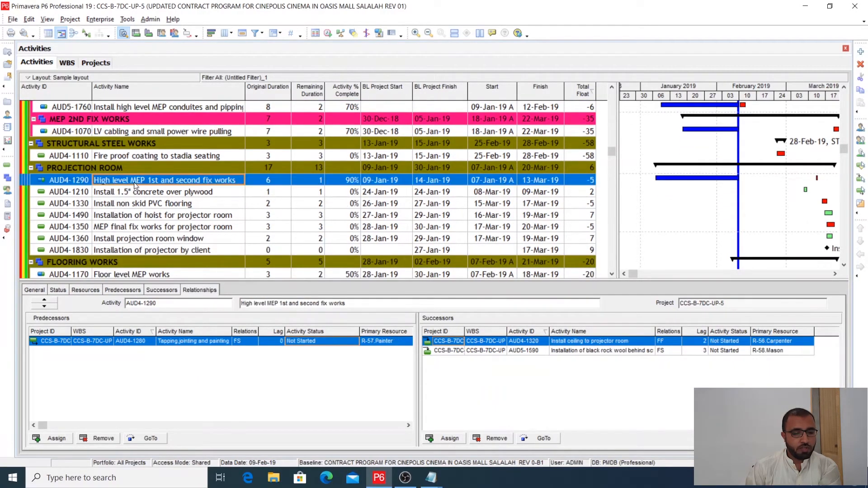
left_click(97, 438)
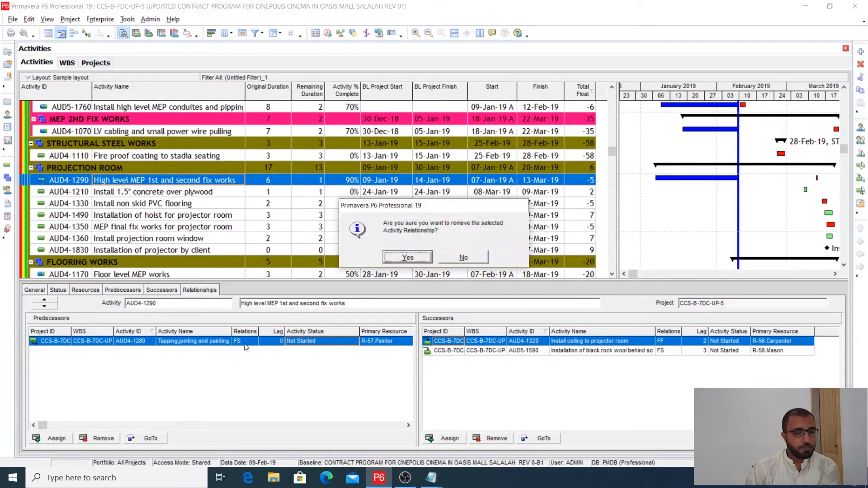
left_click(405, 259)
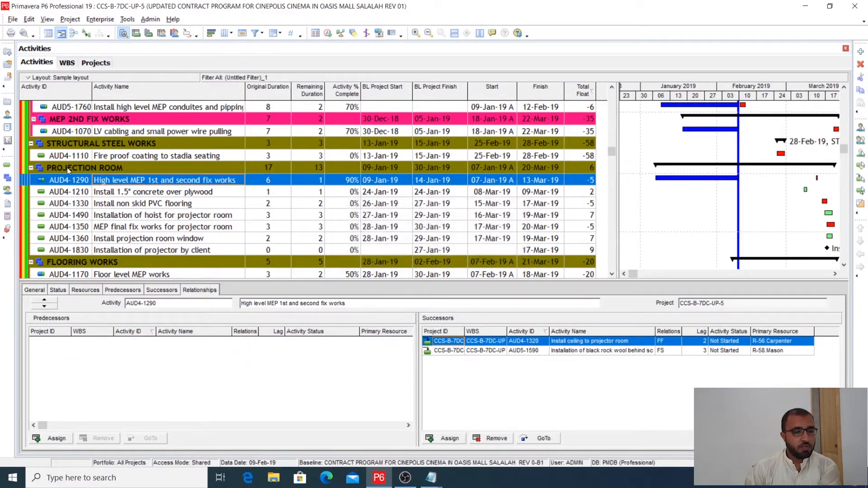
- Copy the activity ID AUD4-1000 of the Erect scaffoldings activity in the Scaffoldings group
left_click(100, 132)
scroll(102, 143, "up", 2)
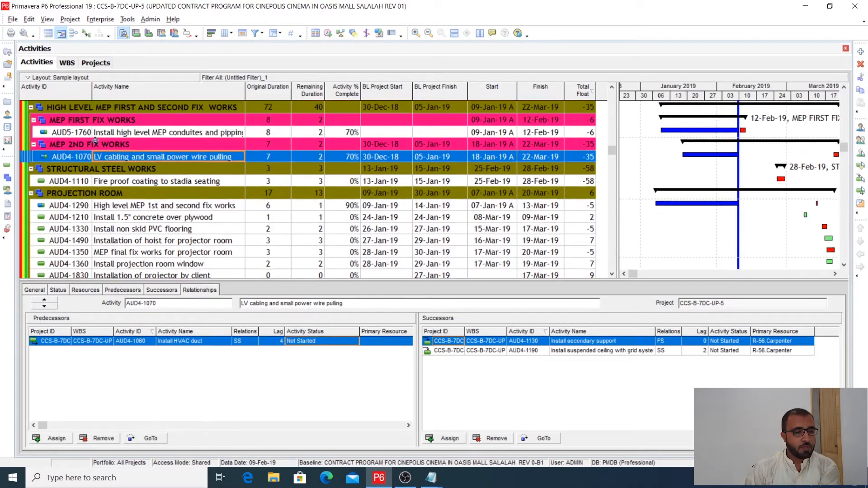
scroll(84, 132, "up", 3)
left_click(83, 119)
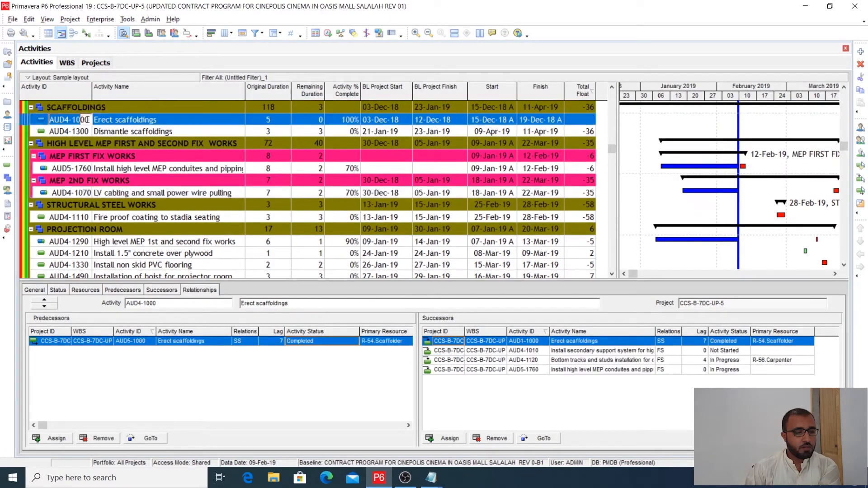
left_click_drag(58, 120, 50, 120)
right_click(61, 118)
left_click(82, 151)
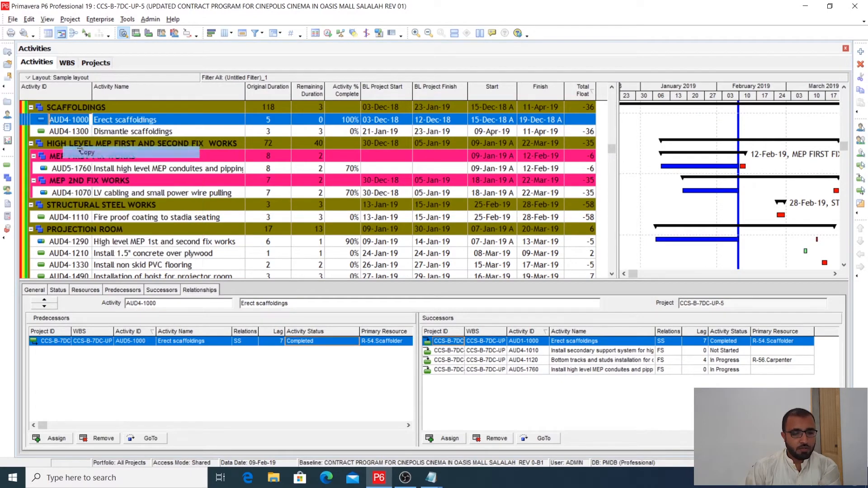
- Assign AUD4-1000 Erect scaffoldings as a predecessor of AUD4-1290, finding it by the copied activity ID
left_click(116, 243)
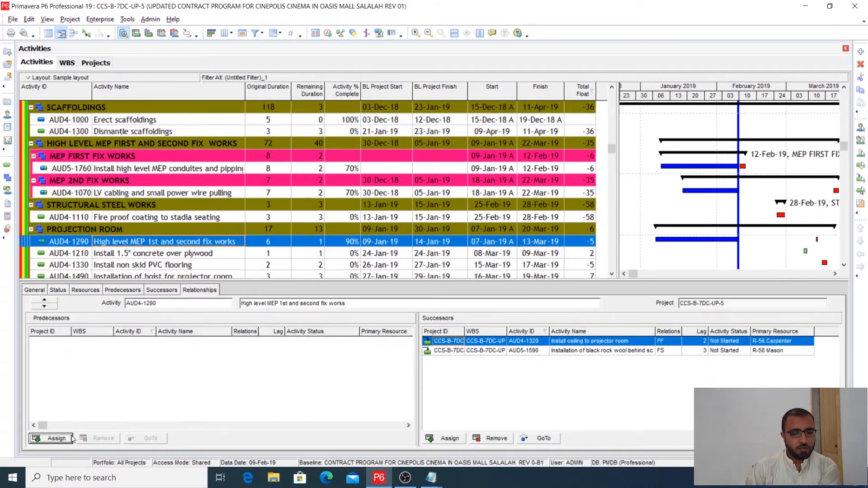
left_click(52, 438)
right_click(428, 196)
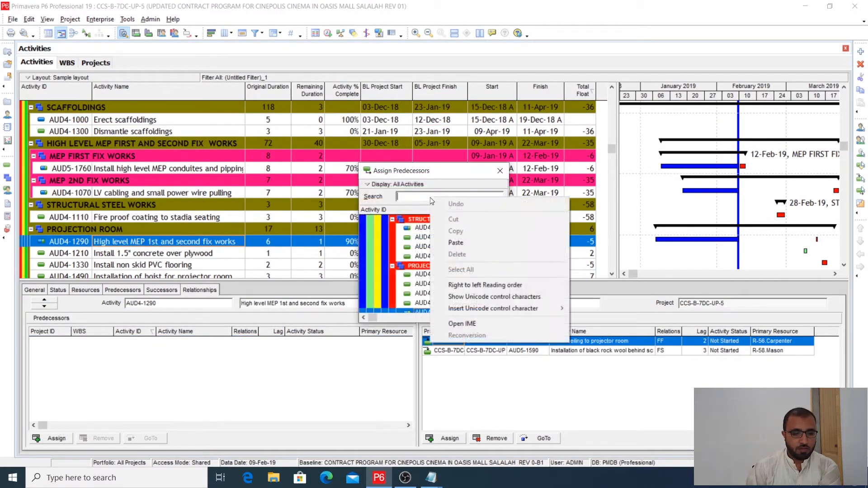
left_click(452, 243)
key("Return")
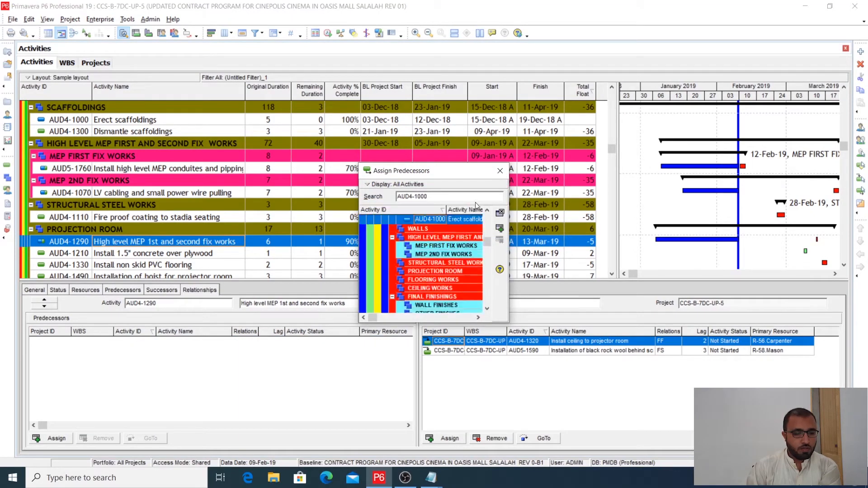
double_click(446, 221)
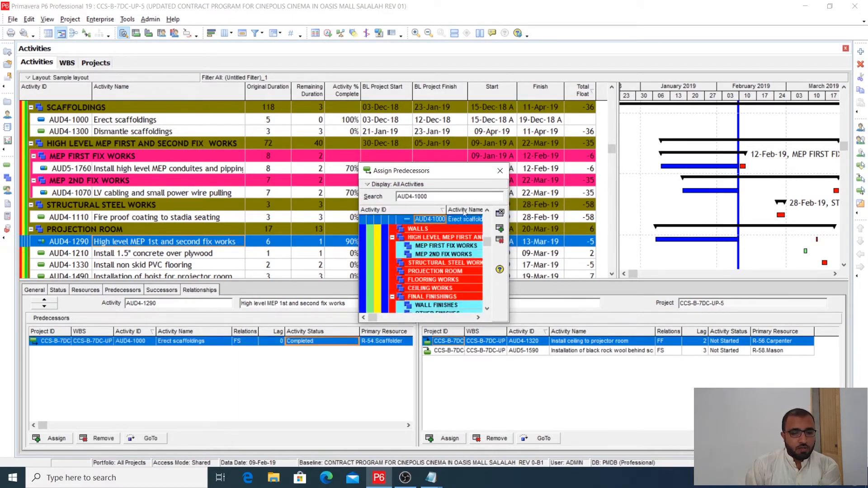
left_click(499, 170)
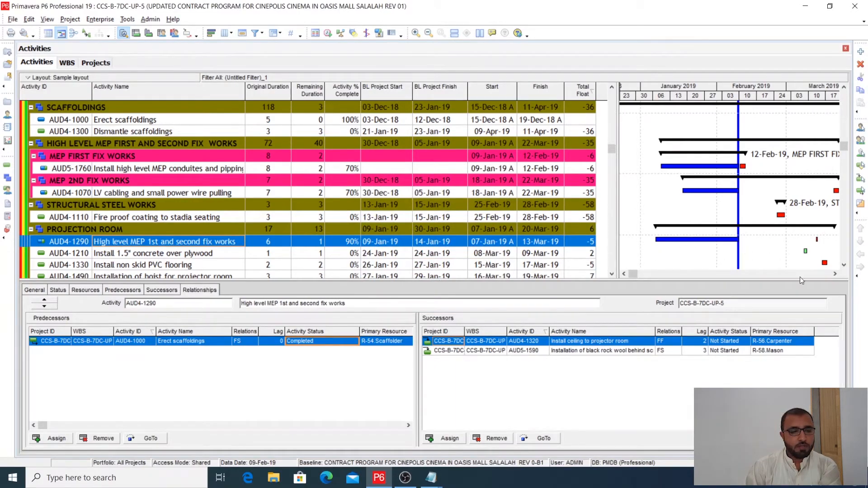
- Reschedule the project with the data date 09-Feb-19 to apply the new predecessor of AUD4-1290
left_click(835, 274)
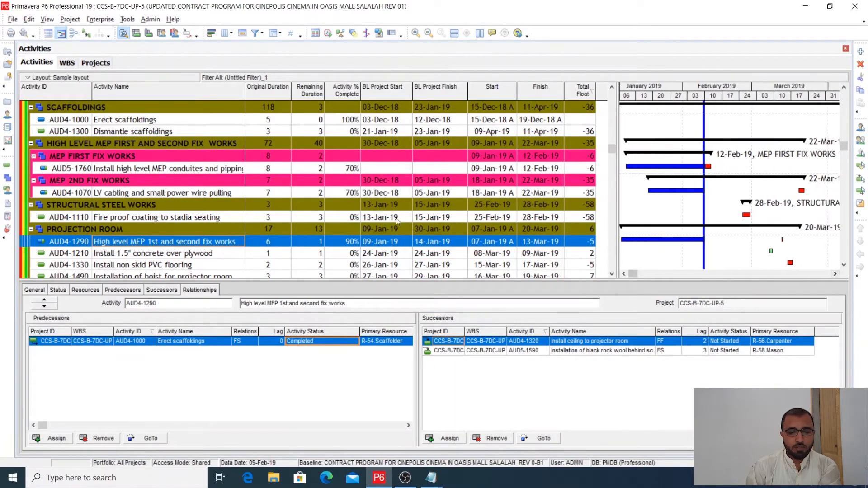
left_click(328, 33)
left_click(549, 199)
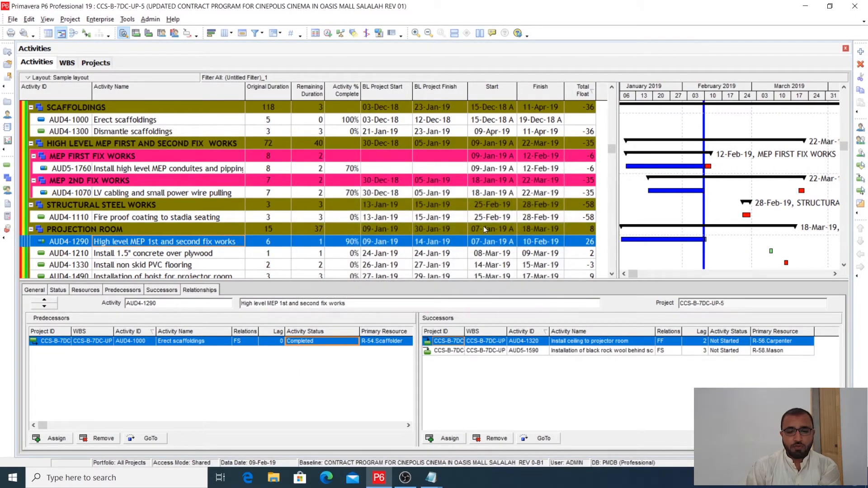
- Examine the rescheduled Gantt bar, finish date, remaining duration and percent complete of AUD4-1290
left_click(623, 274)
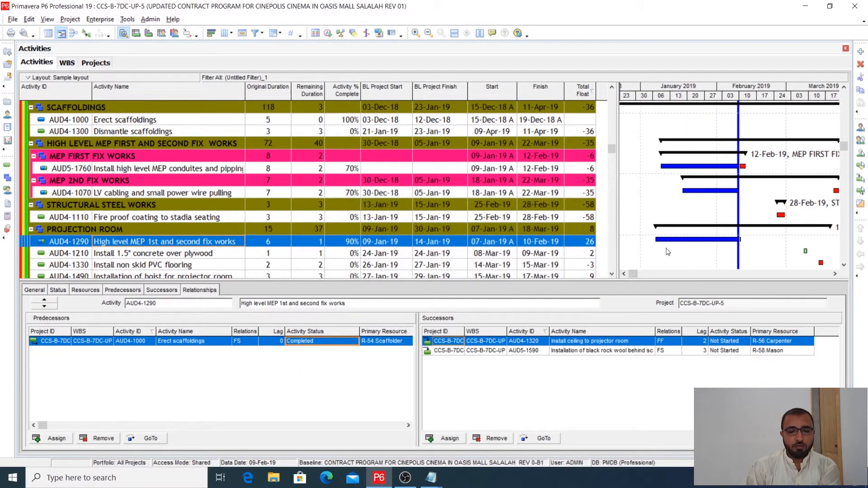
left_click(845, 266)
left_click(845, 266)
left_click(844, 267)
left_click(844, 267)
left_click(188, 204)
left_click(202, 196)
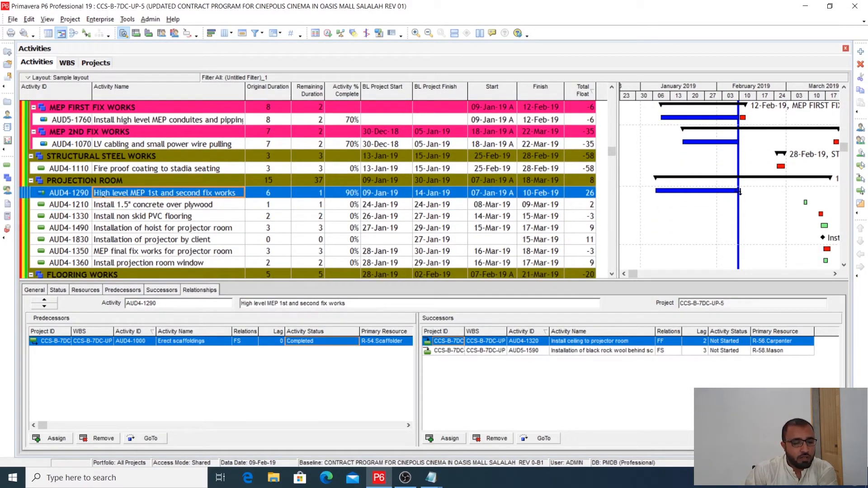
left_click(542, 207)
left_click(521, 195)
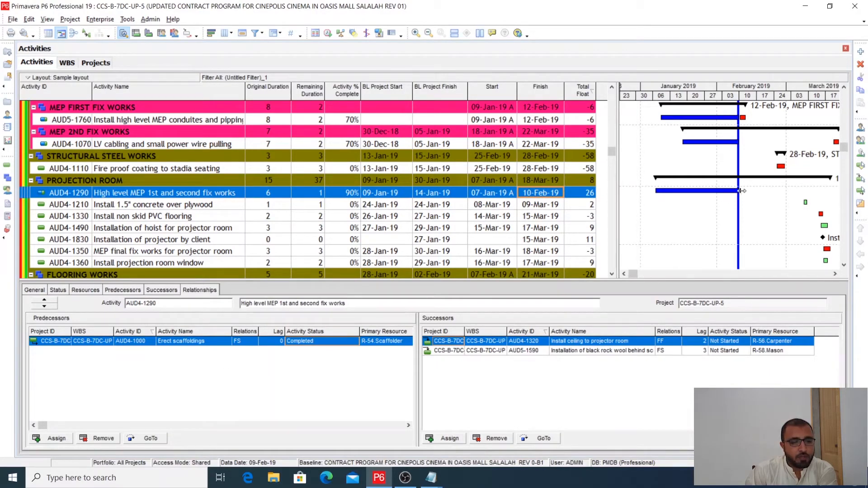
left_click(308, 206)
left_click(312, 193)
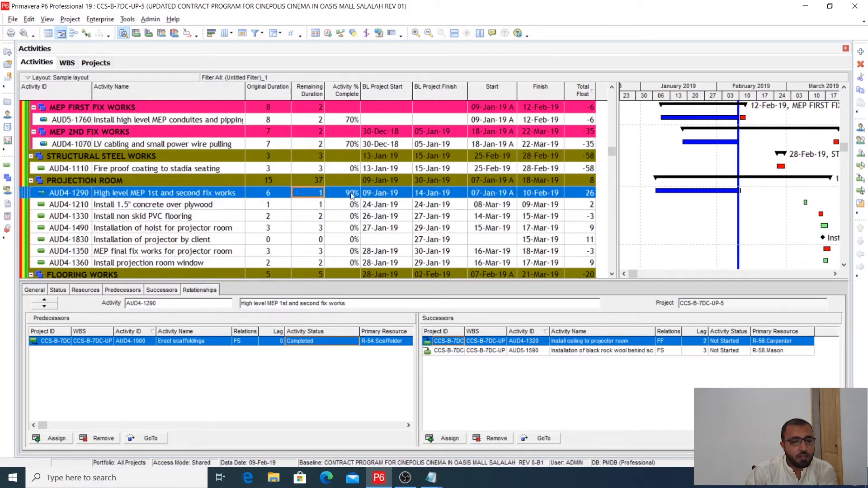
left_click(352, 195)
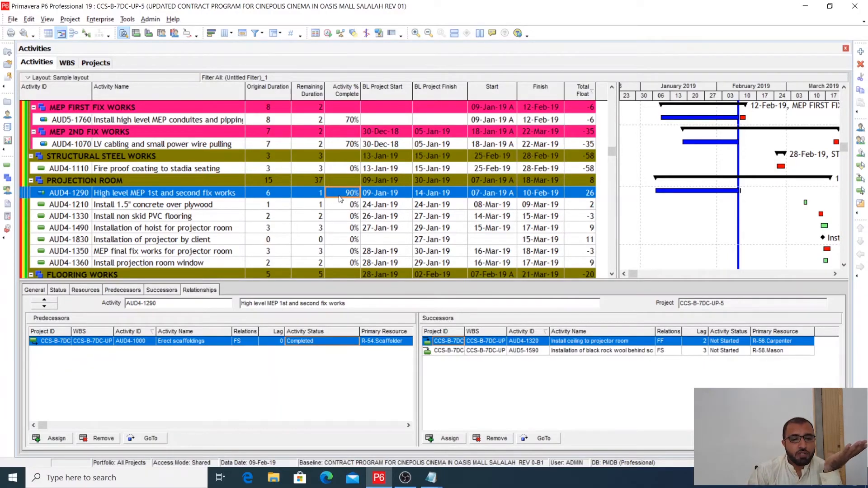
- Check the project's schedule settings and compare the finish dates of AUD4-1290 and AUD4-1210
left_click(328, 33)
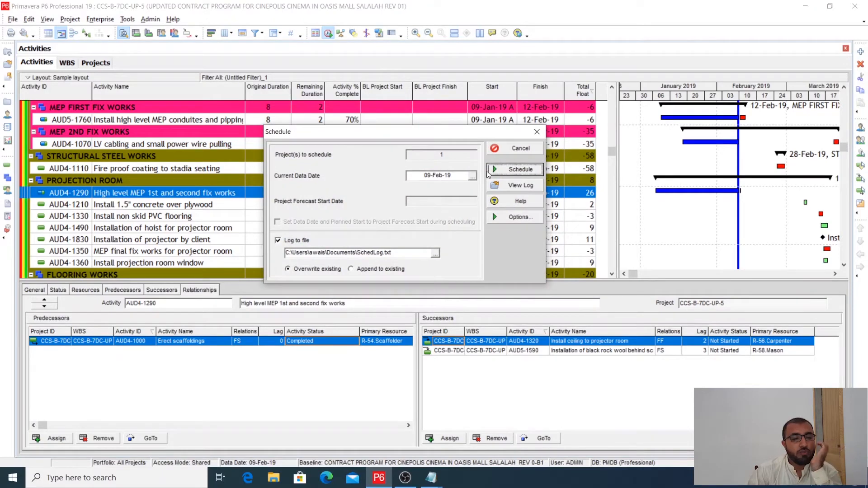
left_click(537, 131)
left_click(541, 207)
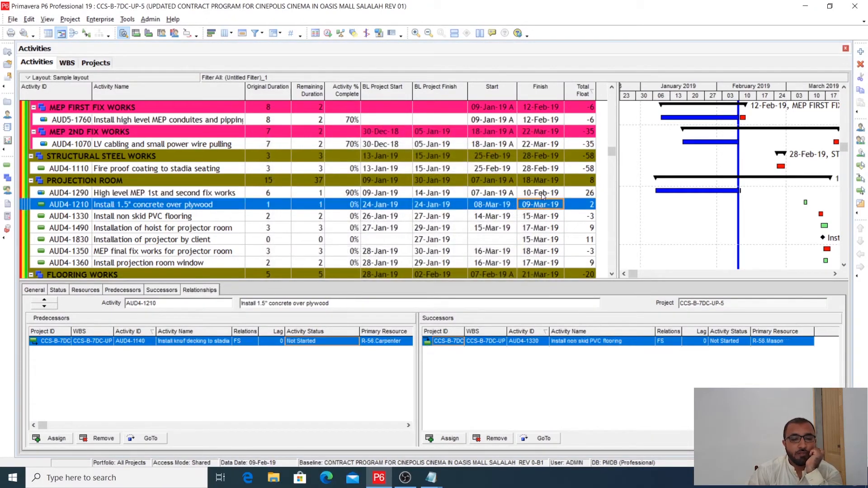
left_click(542, 194)
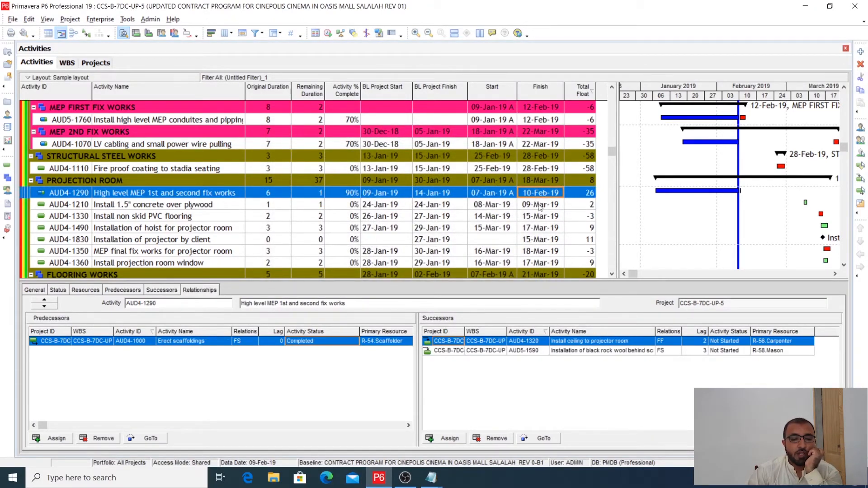
left_click(540, 208)
left_click(541, 193)
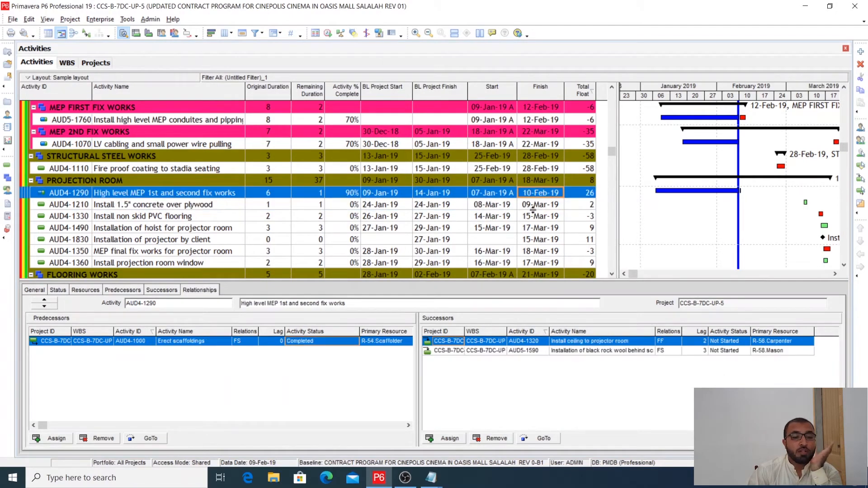
left_click(534, 206)
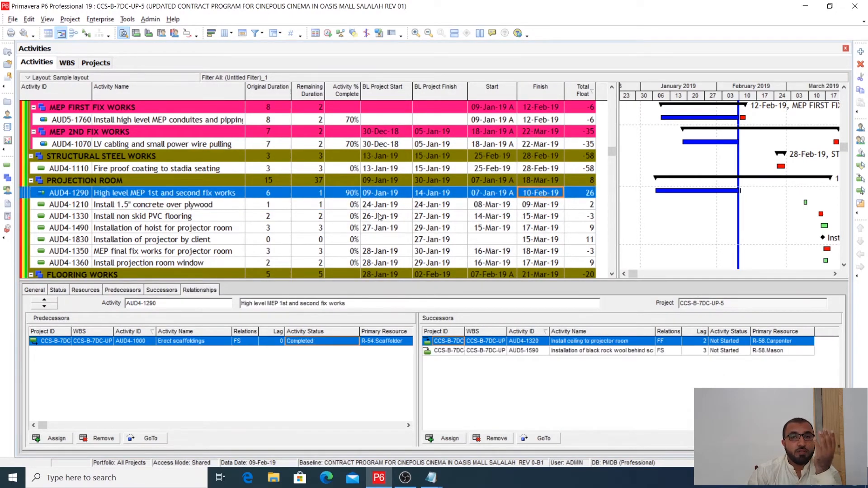
left_click(532, 207)
left_click(533, 197)
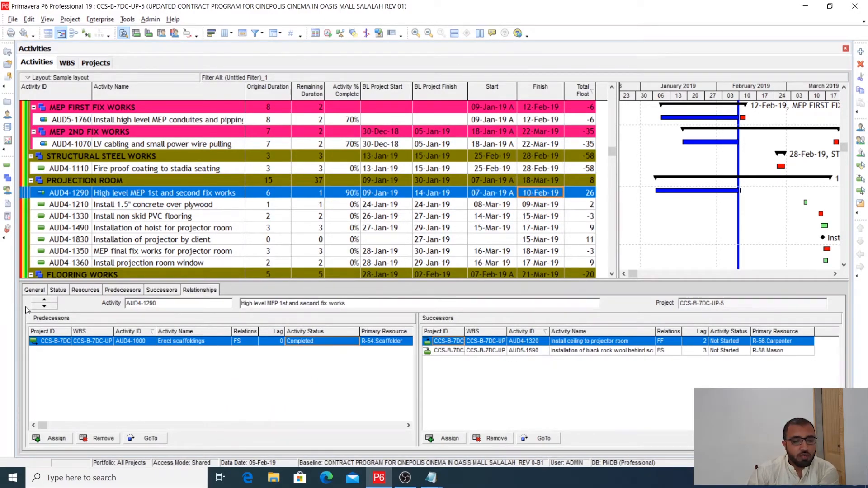
- Set the % Complete Type of activity AUD4-1290 to Physical
left_click(34, 291)
left_click(482, 333)
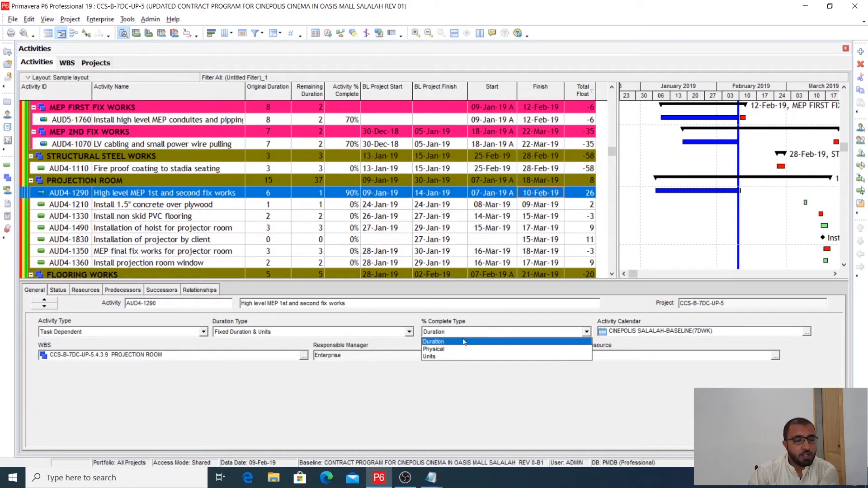
left_click(453, 350)
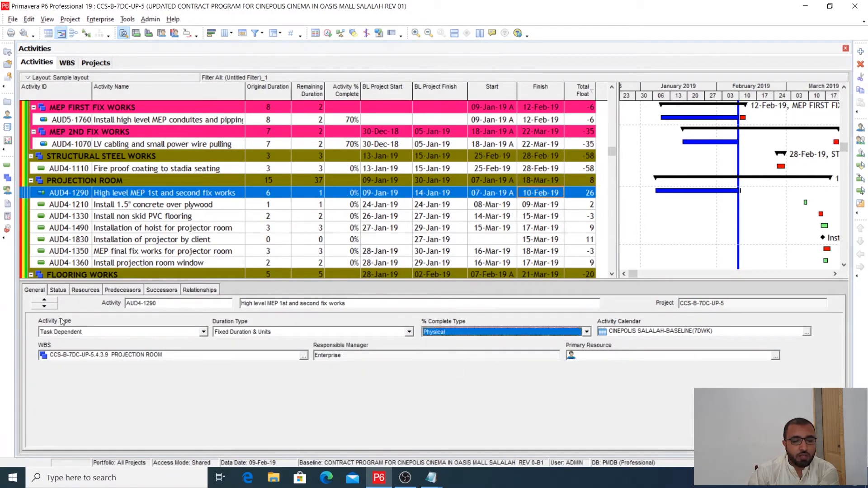
- Set the Physical % complete of activity AUD4-1290 to 90%
left_click(58, 289)
left_click(523, 331)
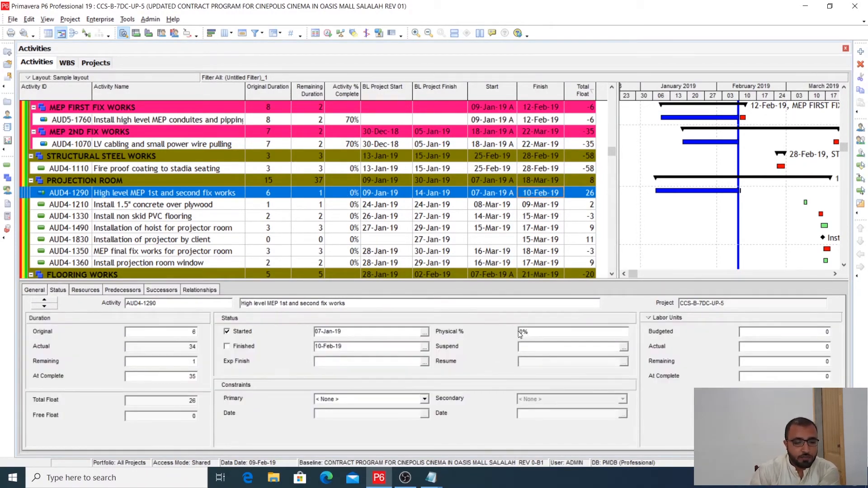
type("90")
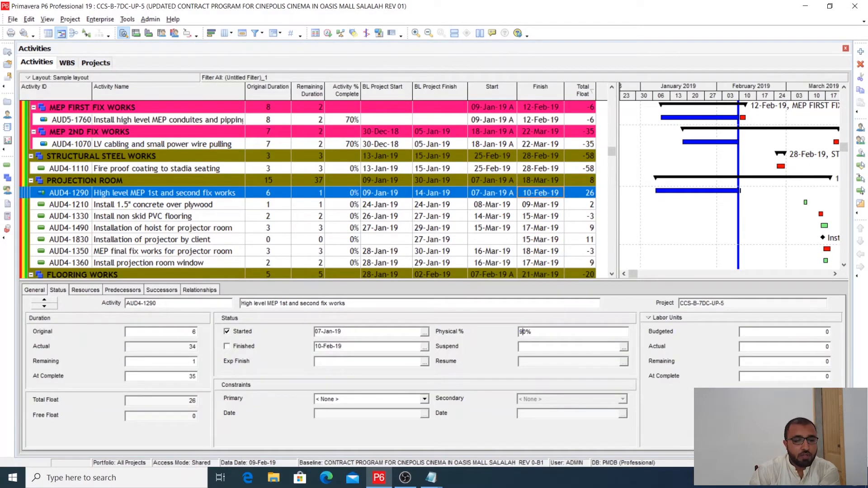
- Set the expected finish of AUD4-1290 to 14-Feb-19 and reschedule the project to apply it
left_click(424, 361)
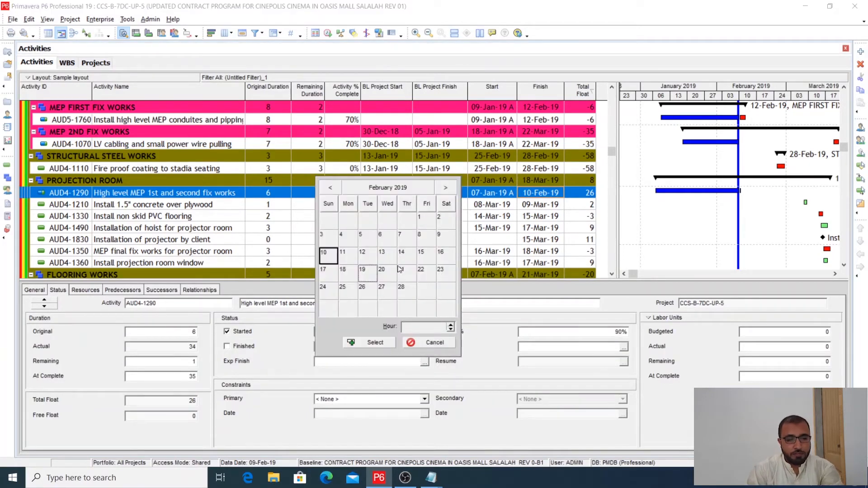
double_click(403, 254)
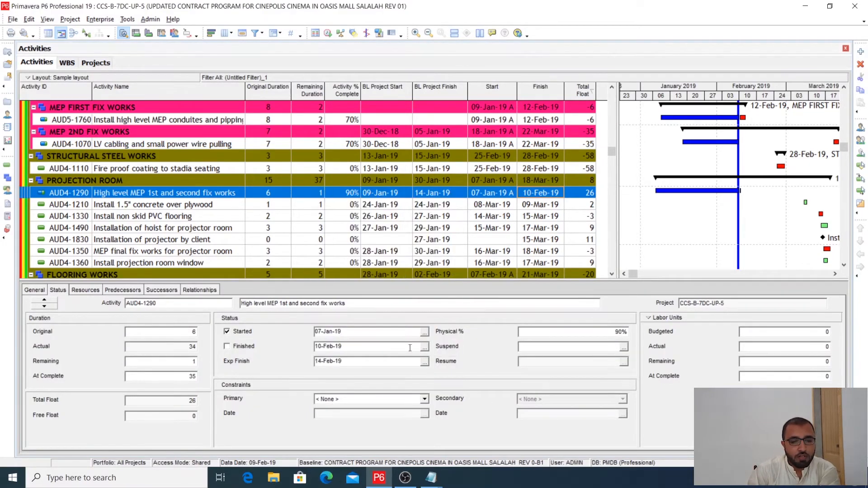
left_click(328, 33)
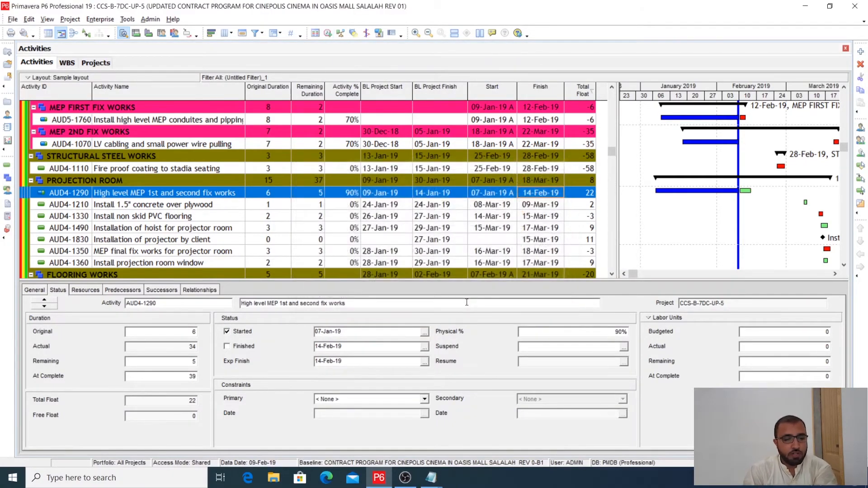
- Clear the expected finish date of activity AUD4-1290
left_click_drag(348, 363, 315, 367)
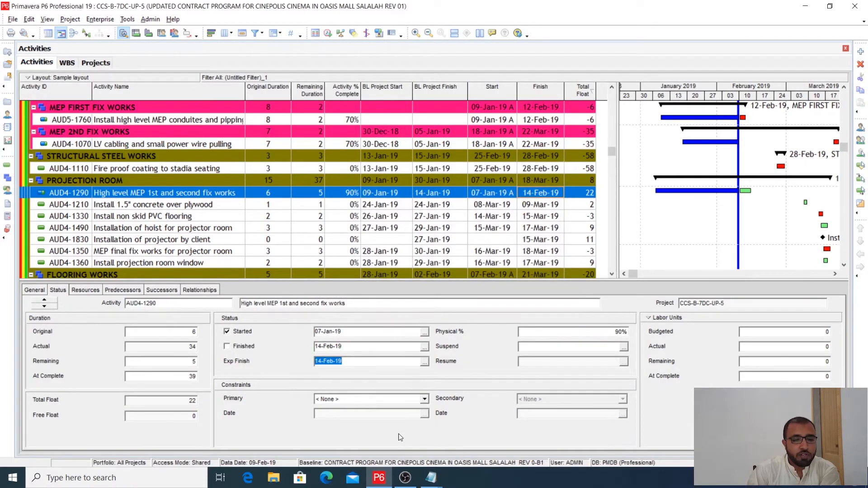
left_click(305, 205)
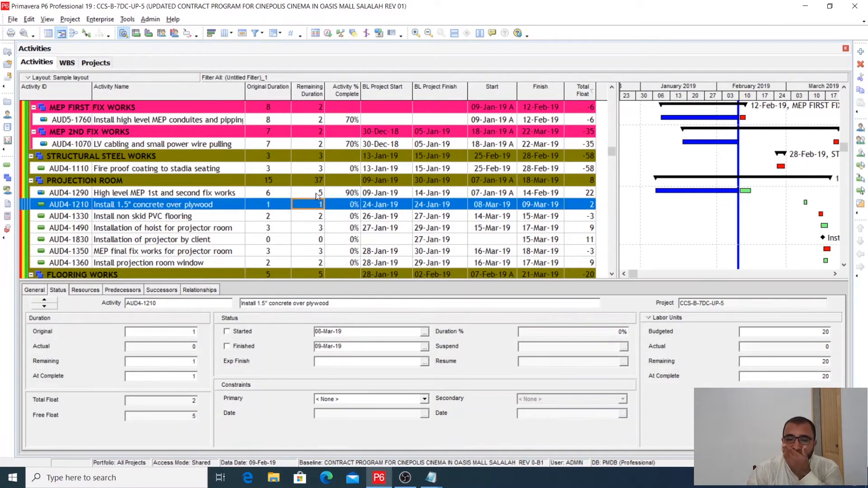
left_click(316, 195)
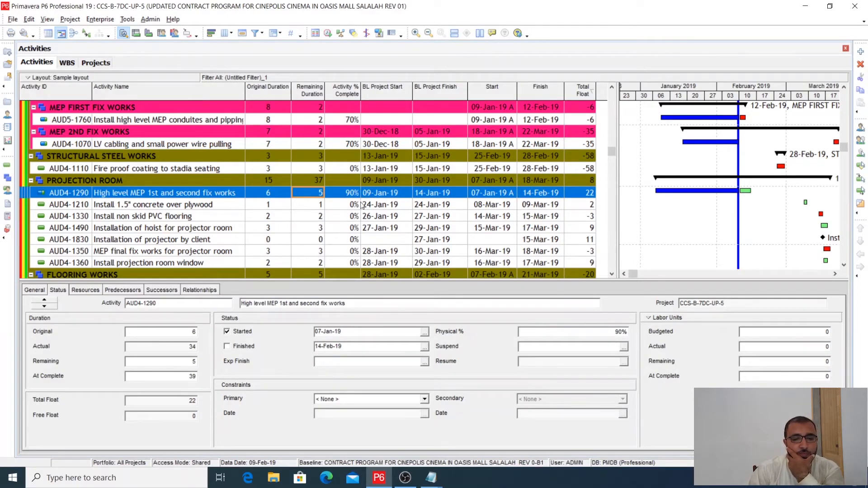
- Review the out-of-sequence activities in the schedule log, including AUD4-1150, and close the log and schedule settings
left_click(328, 33)
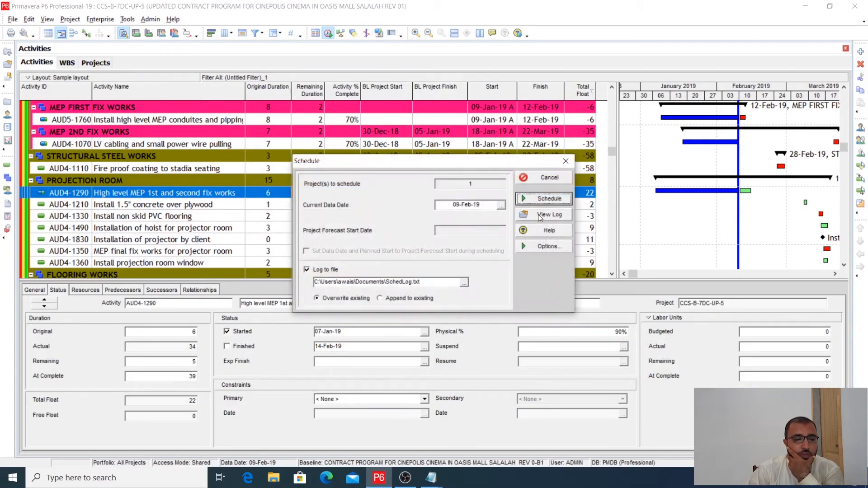
left_click(544, 214)
scroll(457, 271, "down", 11)
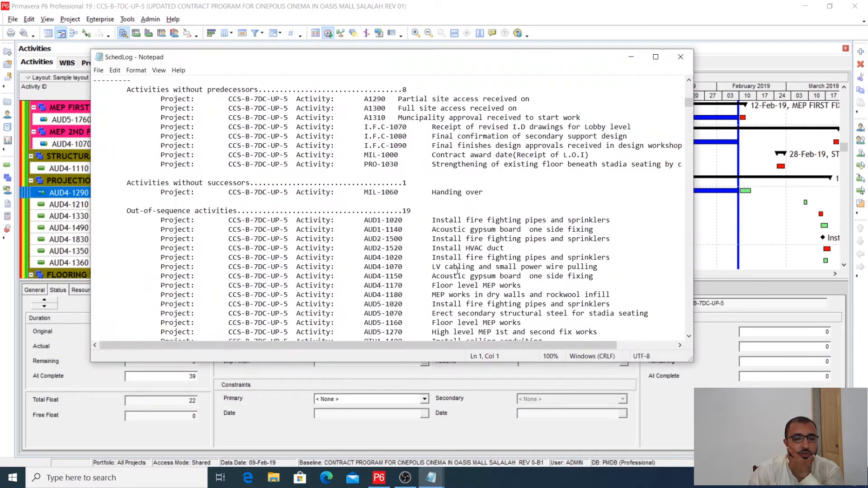
scroll(457, 271, "down", 2)
left_click_drag(415, 155, 402, 155)
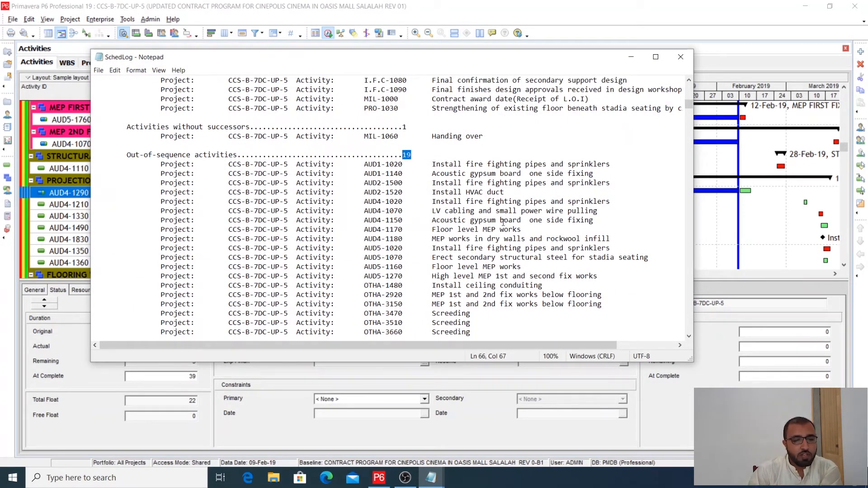
scroll(494, 232, "down", 2)
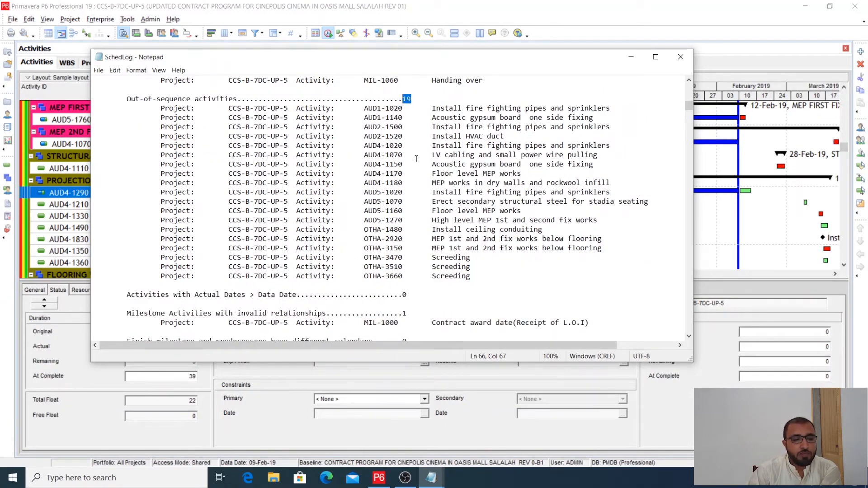
left_click_drag(402, 164, 367, 164)
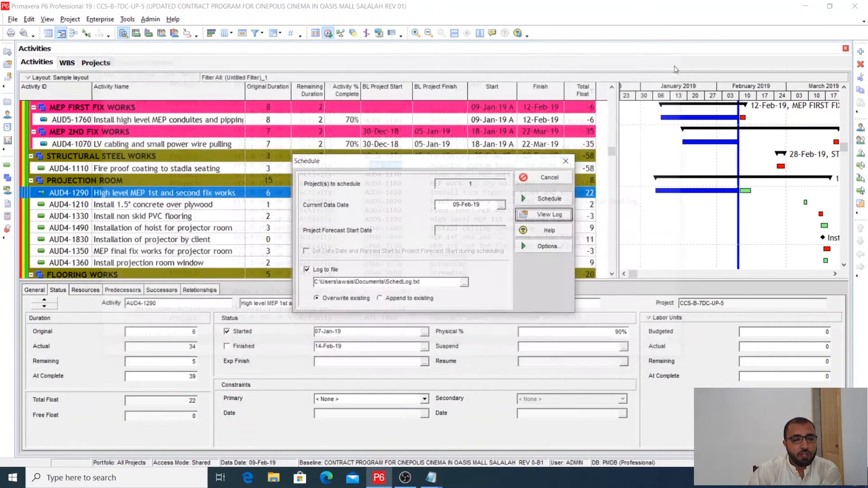
left_click(681, 57)
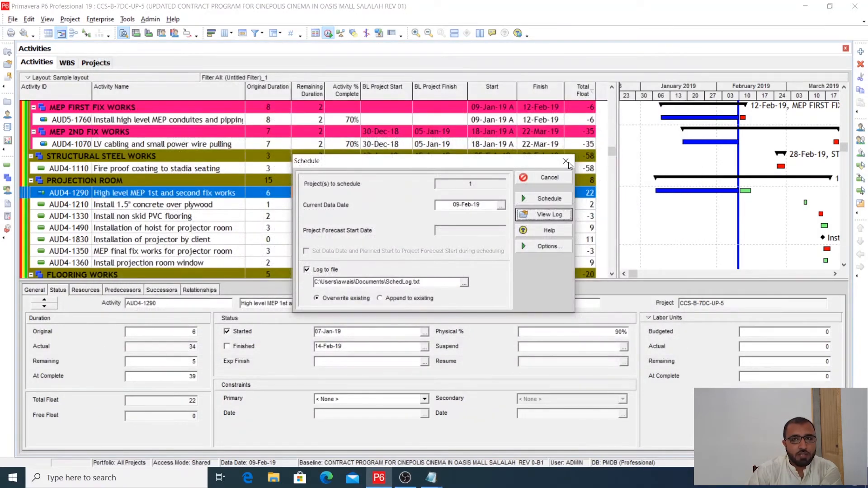
left_click(566, 162)
- Examine the project summary and milestone dates at the start of the activity list and check the data date in the schedule settings
scroll(313, 217, "up", 3)
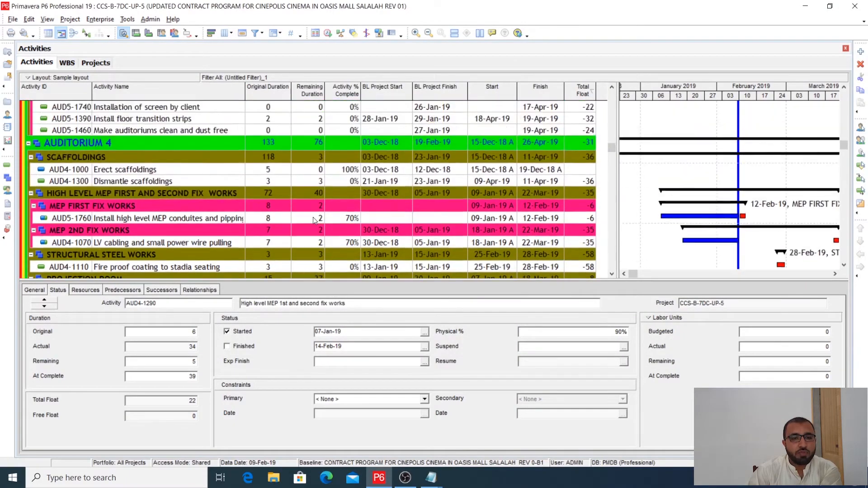
scroll(313, 217, "up", 10)
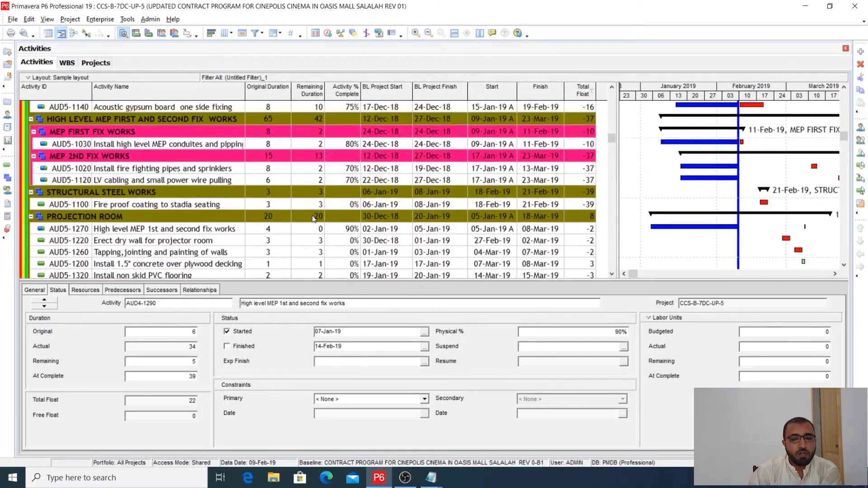
scroll(312, 216, "up", 12)
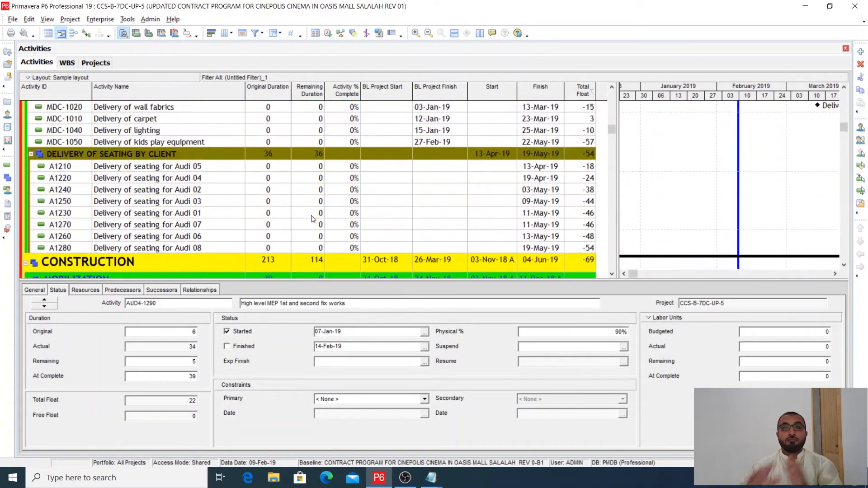
scroll(312, 219, "up", 12)
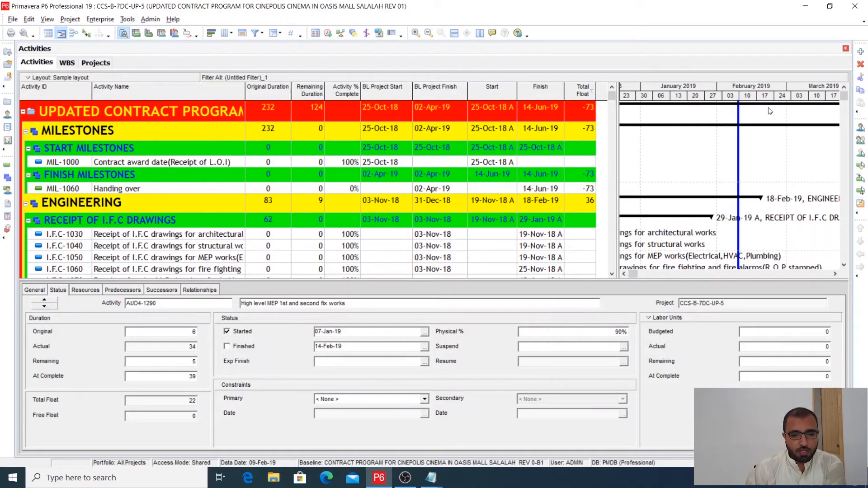
mouse_move(618, 129)
left_mouse_down()
mouse_move(494, 131)
mouse_move(617, 135)
left_mouse_up()
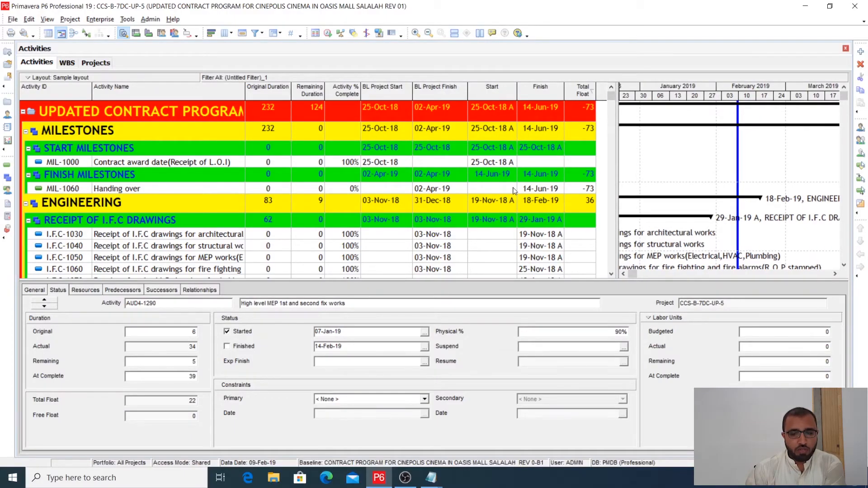
scroll(513, 190, "down", 10)
scroll(513, 190, "up", 10)
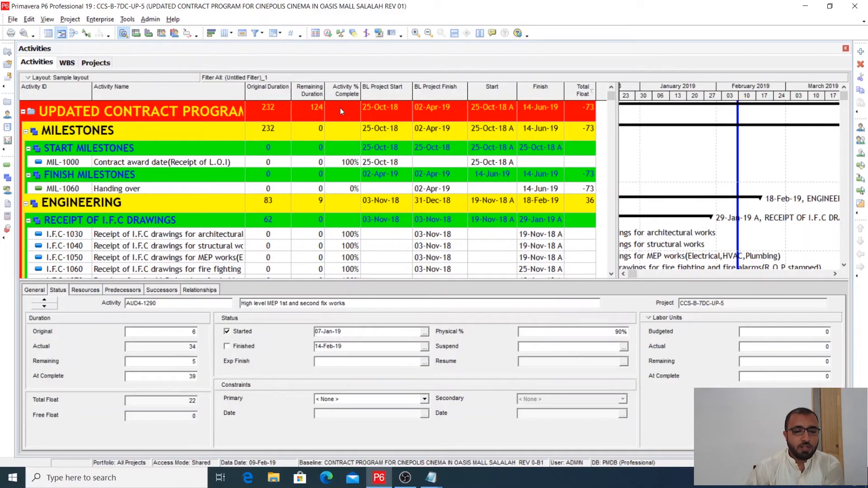
left_click(328, 33)
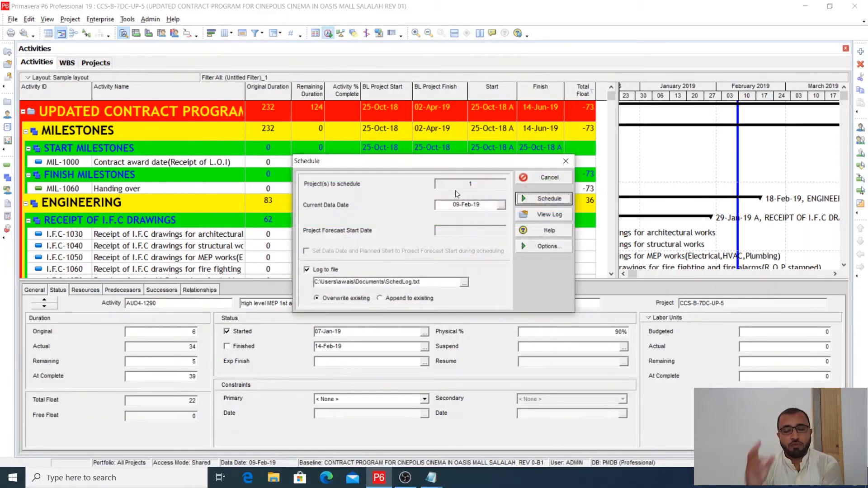
left_click(566, 162)
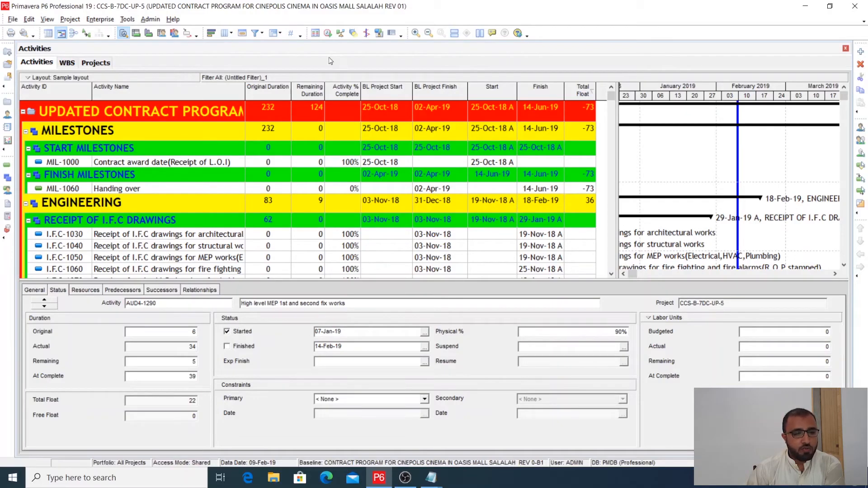
left_click(329, 35)
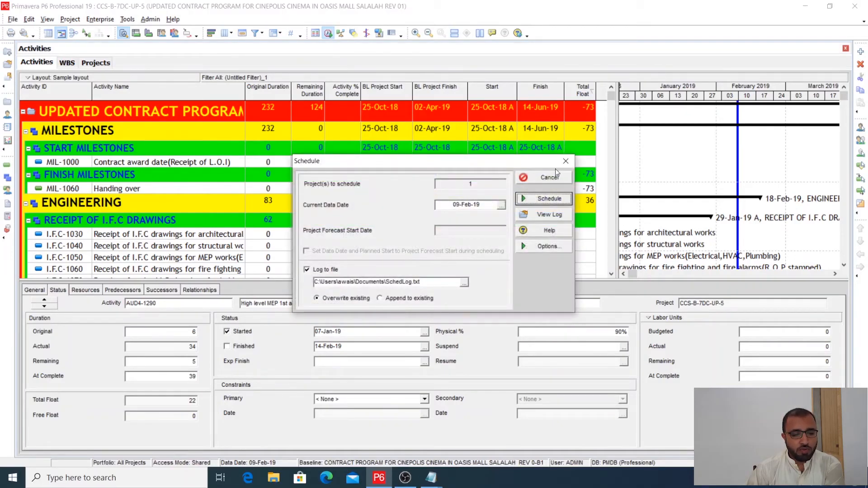
left_click(565, 161)
- Deselect the user-defined activity filter (Untitled Filter)_1
left_click(255, 33)
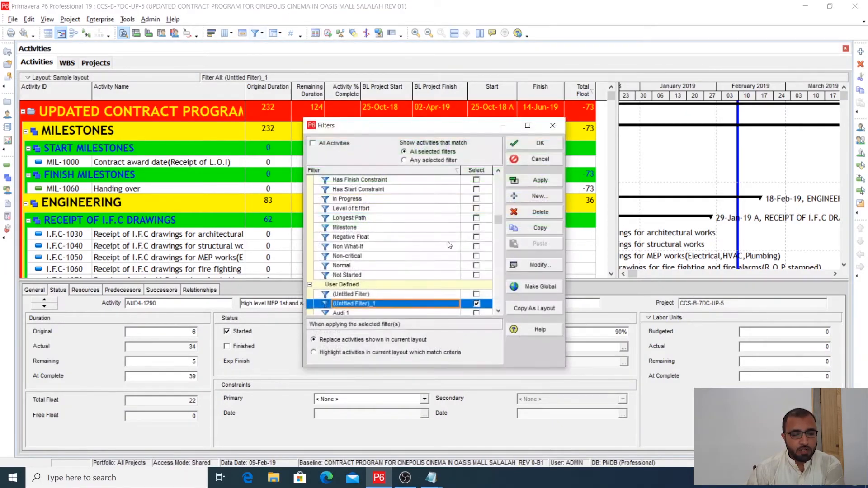
scroll(485, 307, "down", 2)
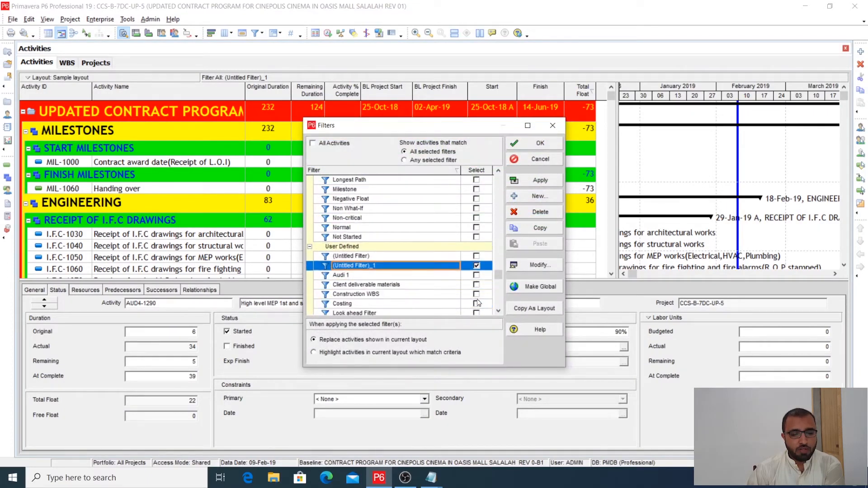
left_click(477, 266)
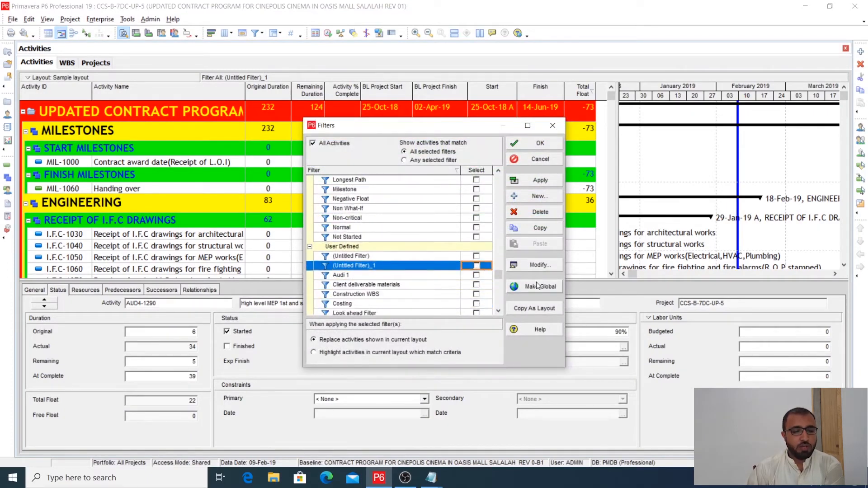
- Create and apply a new activity filter where Finish equals DD, the data date
left_click(534, 265)
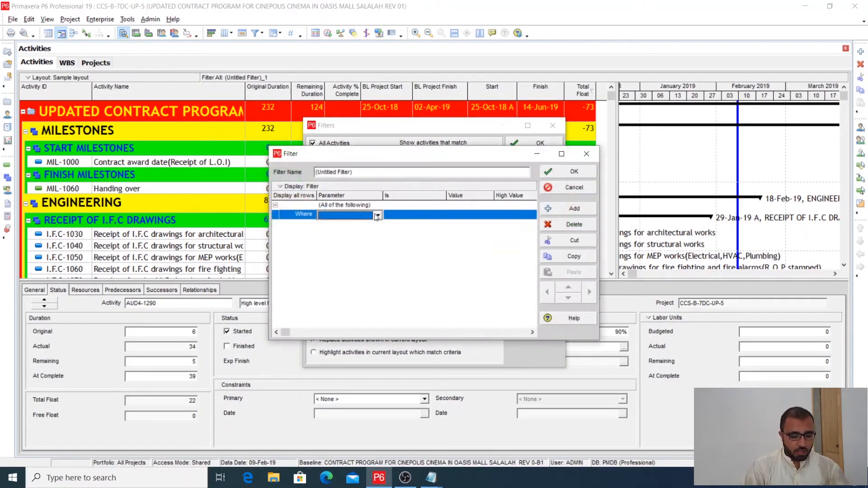
left_click(377, 216)
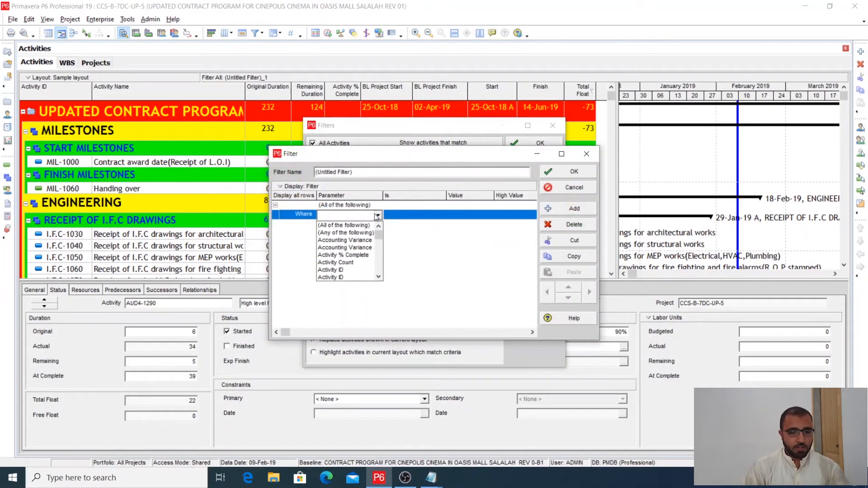
key("f")
left_click(339, 232)
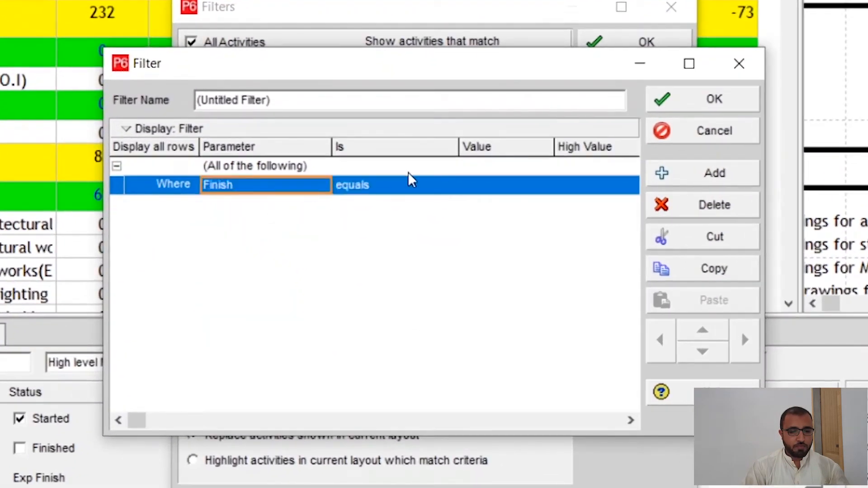
left_click(536, 187)
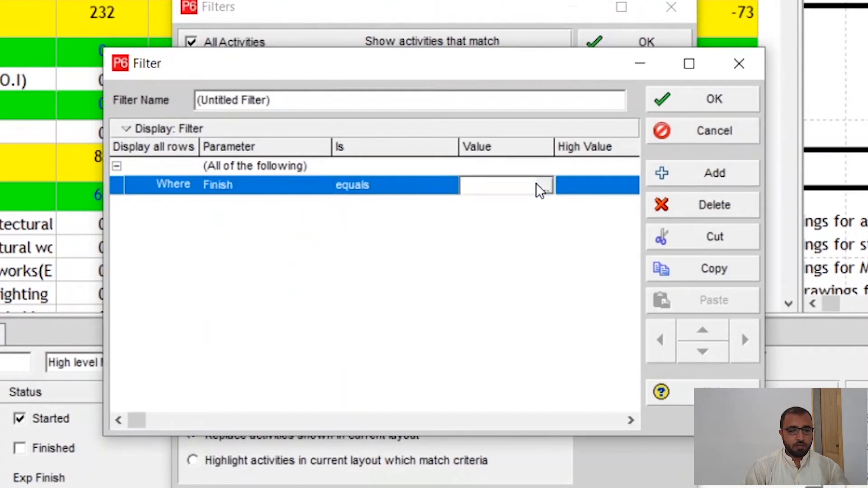
left_click(546, 190)
left_click(612, 259)
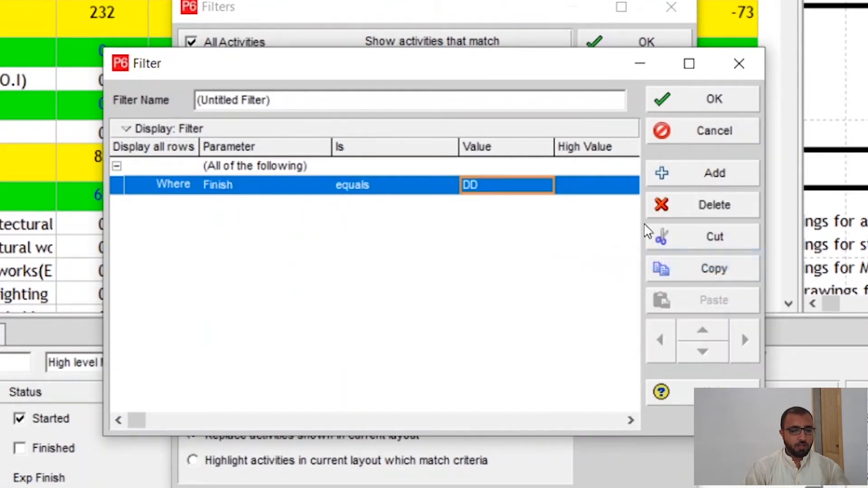
left_click(715, 101)
left_click(650, 116)
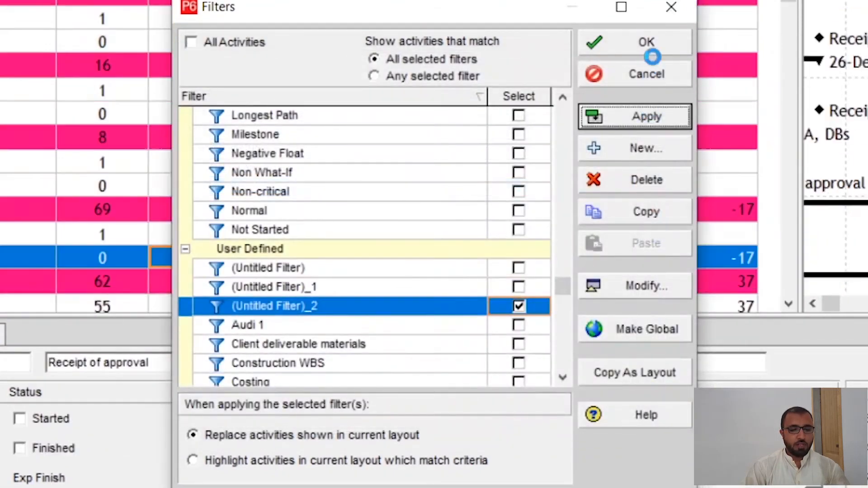
left_click(632, 74)
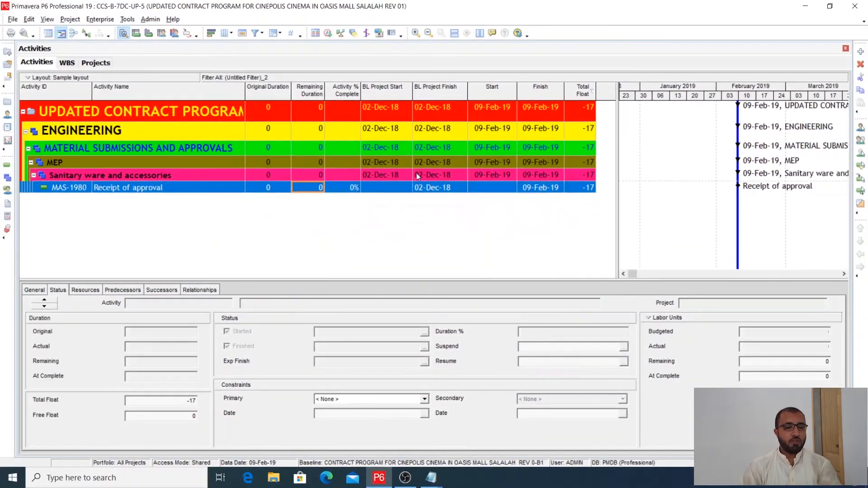
- Compare the baseline finish and current finish of MAS-1980, Receipt of approval, with the data date
left_click(436, 189)
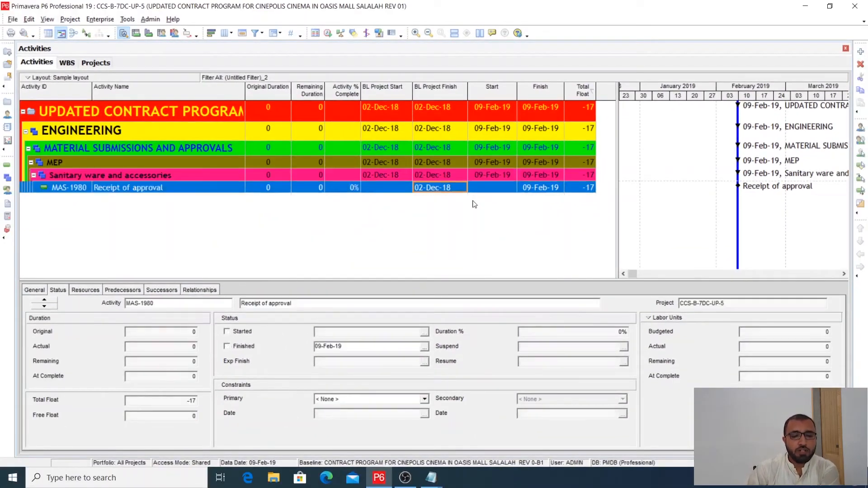
left_click(540, 188)
left_click(532, 178)
left_click(537, 187)
left_click(328, 33)
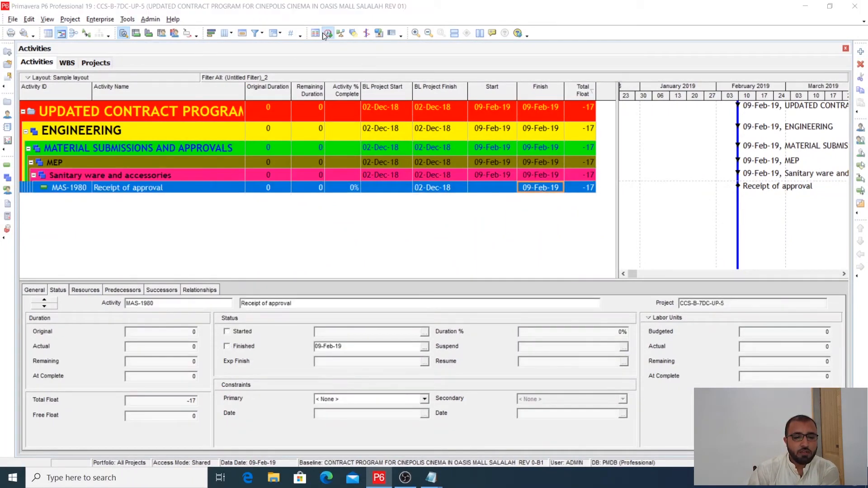
left_click(565, 161)
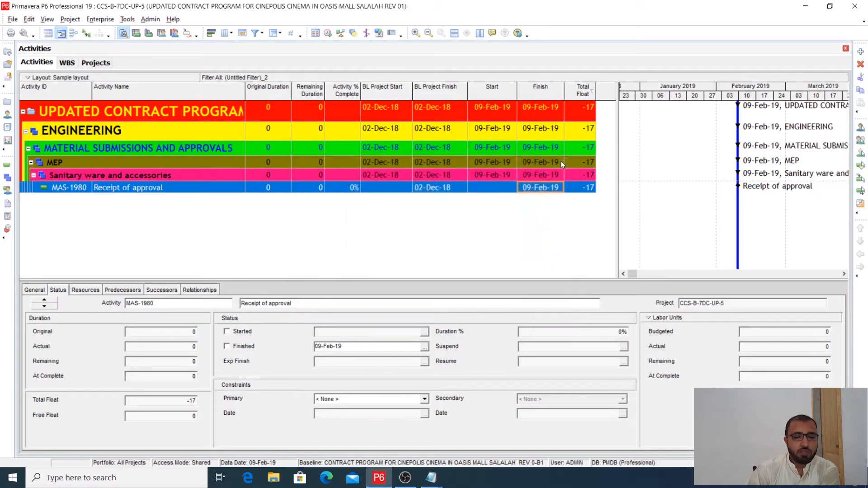
left_click(554, 178)
left_click(552, 190)
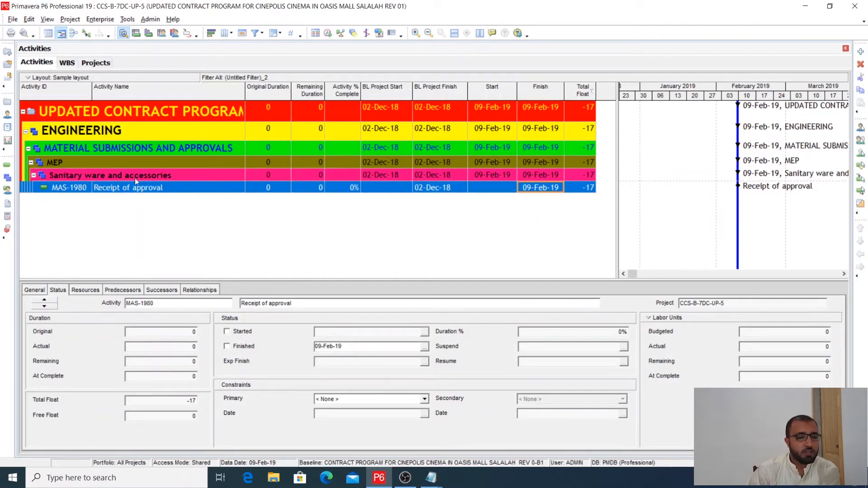
- Inspect the activity type, percent complete type options and status details of MAS-1980, keeping the percent complete type as Duration
left_click(134, 190)
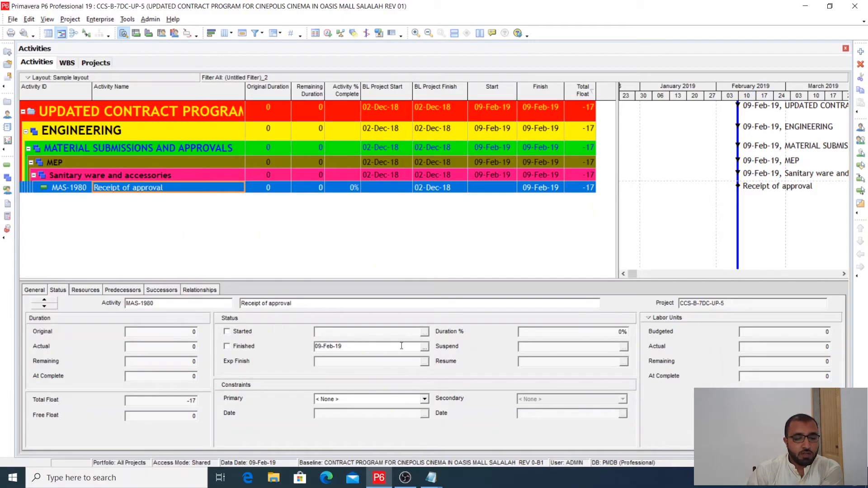
left_click(38, 292)
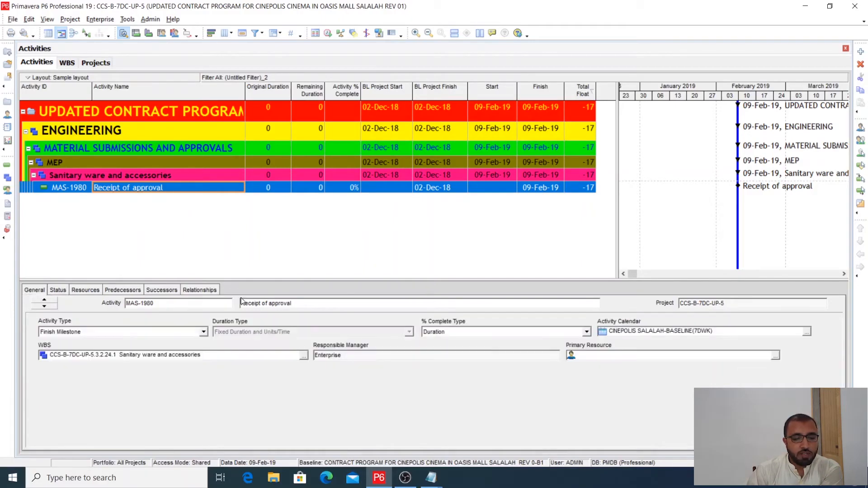
left_click(500, 334)
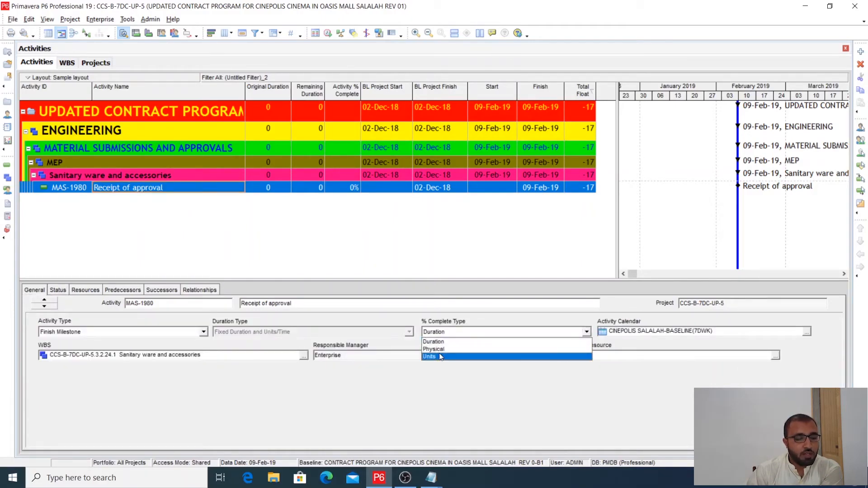
left_click(49, 290)
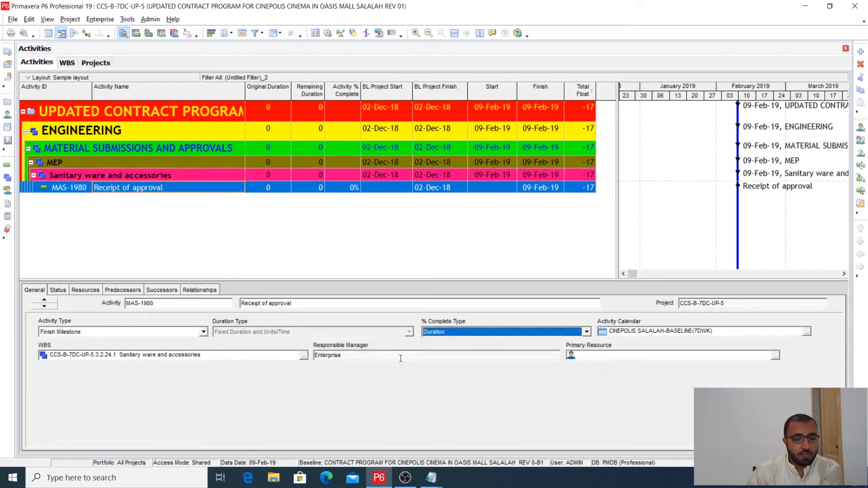
left_click(42, 291)
left_click(58, 290)
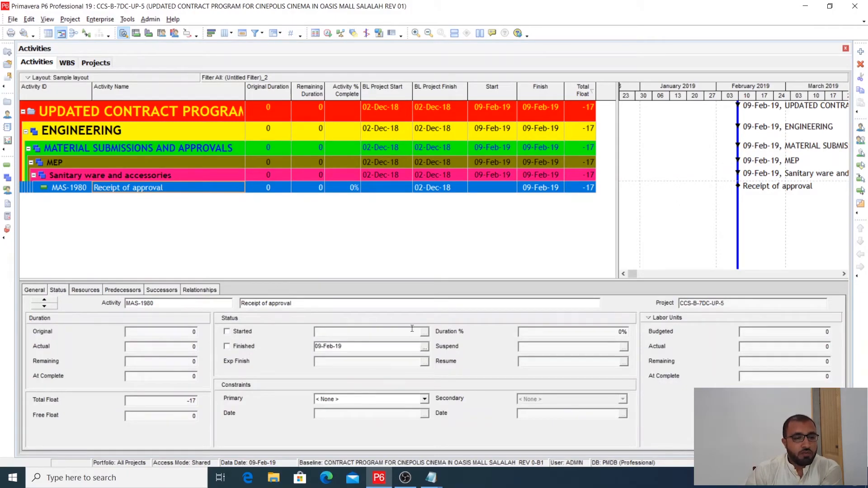
- Remove the finish-date filter by applying the All Activities option to the activity list
left_click(445, 177)
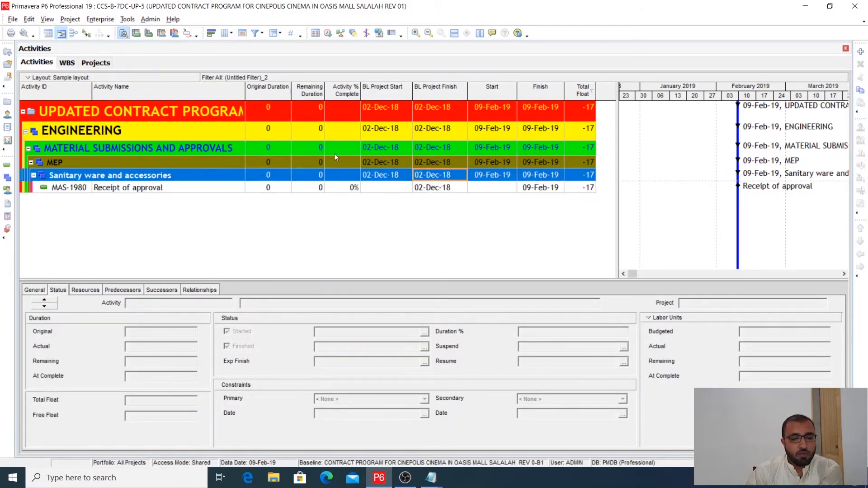
left_click(255, 33)
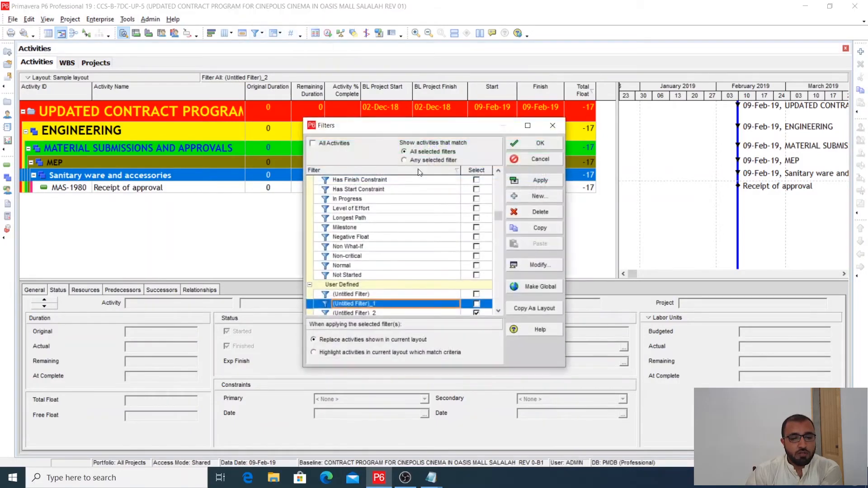
left_click(312, 143)
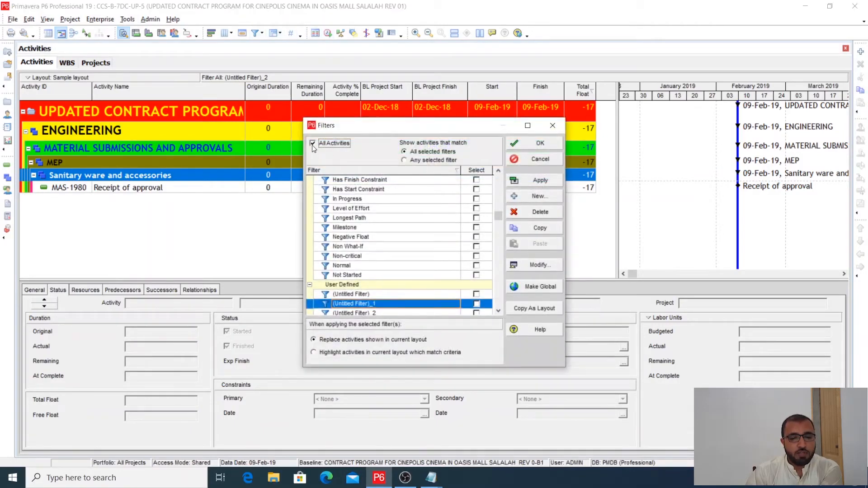
left_click(540, 180)
left_click(547, 147)
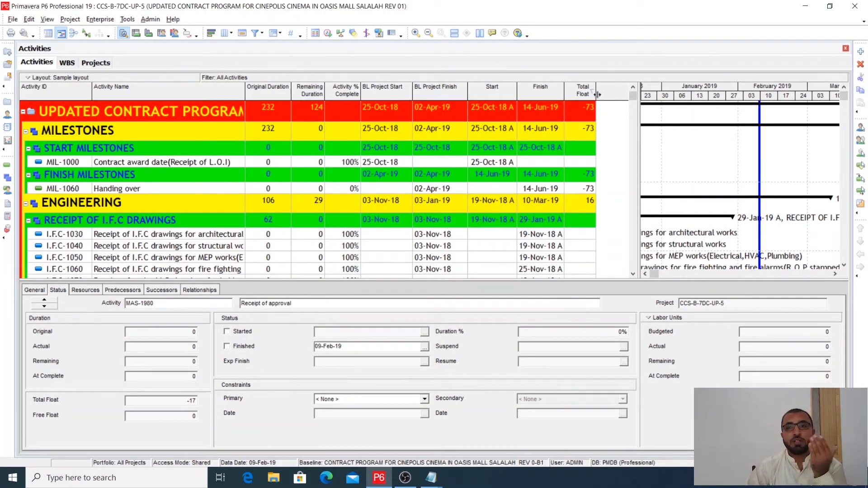
- Widen the Total Float column to fit its heading, adjust the table and Gantt chart divider, and review total float across the activities
double_click(596, 98)
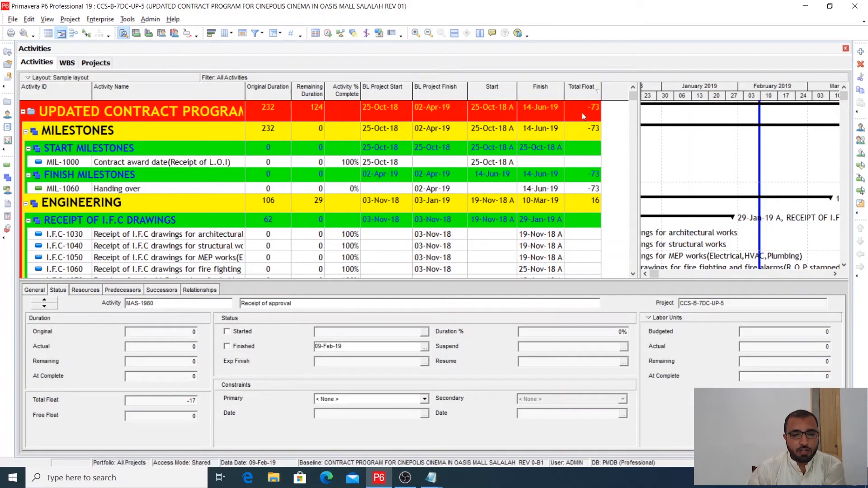
scroll(546, 164, "down", 1)
scroll(547, 164, "up", 1)
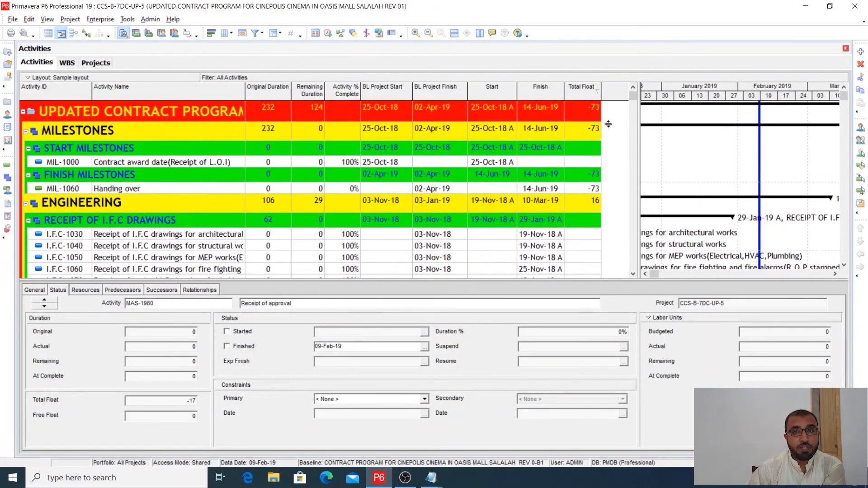
left_click_drag(637, 126, 633, 124)
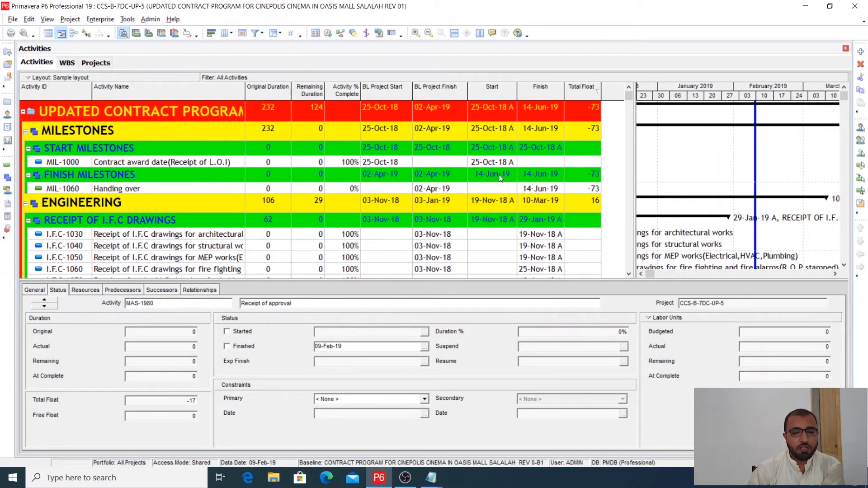
scroll(497, 190, "down", 10)
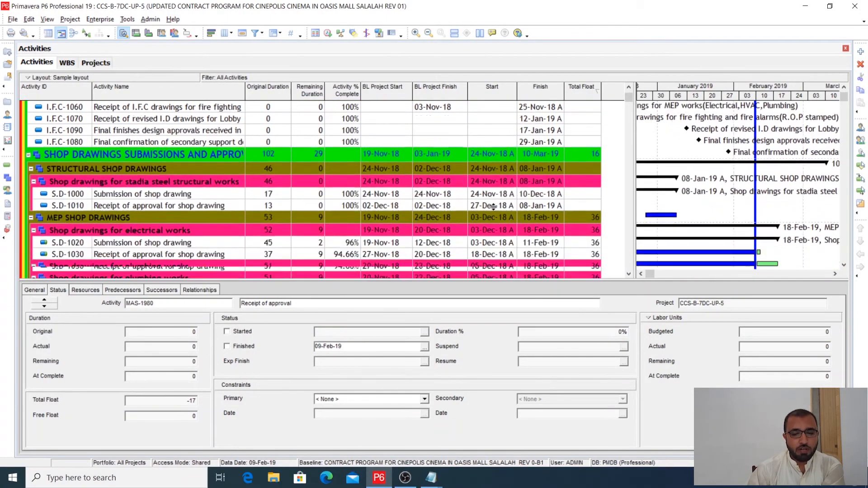
scroll(493, 206, "down", 6)
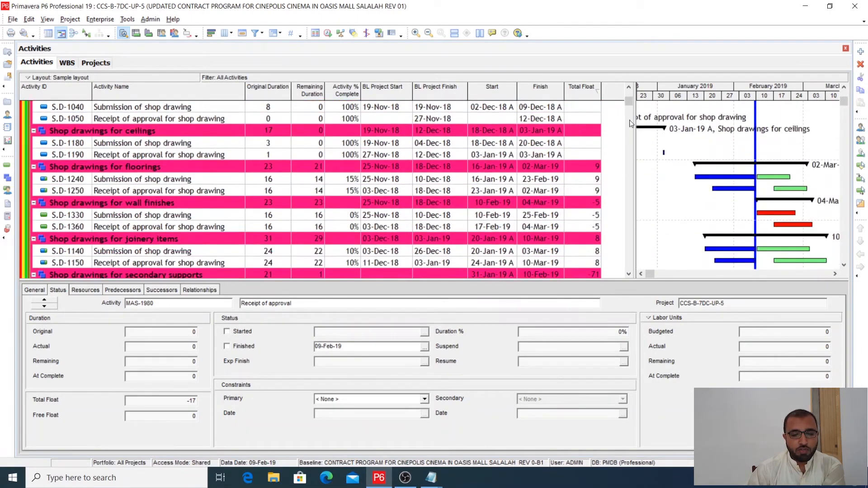
scroll(629, 103, "up", 1)
left_click_drag(630, 103, 589, 115)
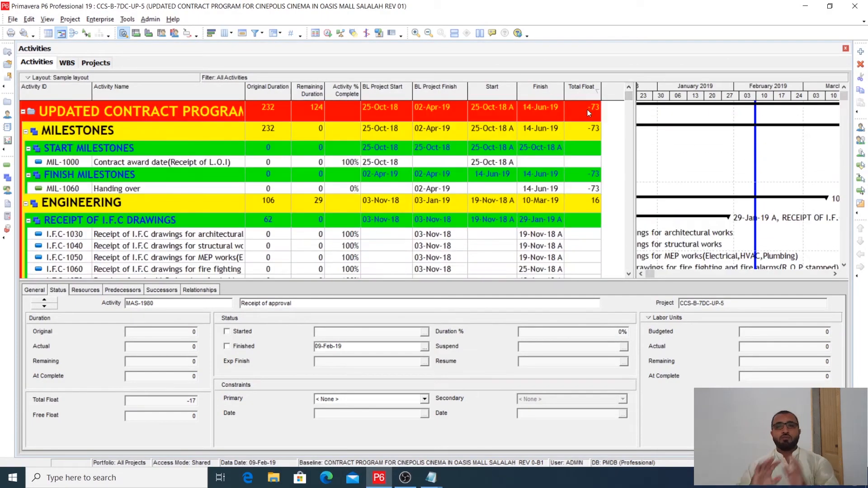
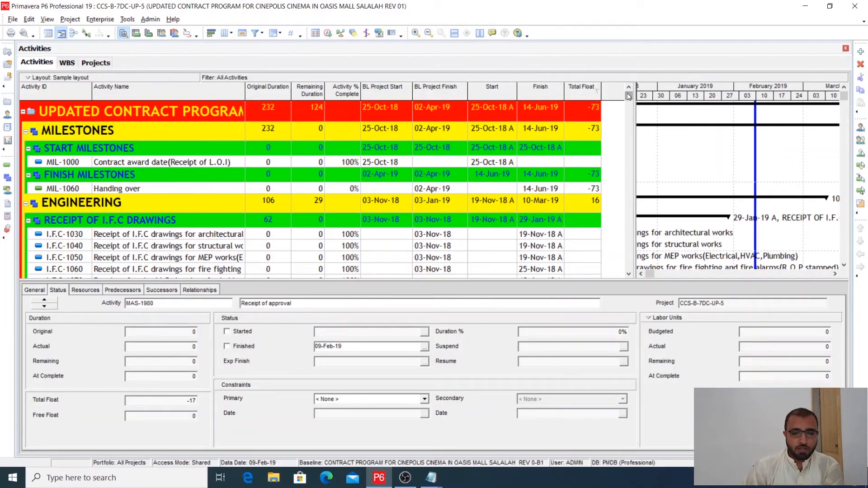
- Display the relationships of HANO-1010, Demobilization, under Handover and widen its predecessor list
left_click_drag(628, 96, 629, 265)
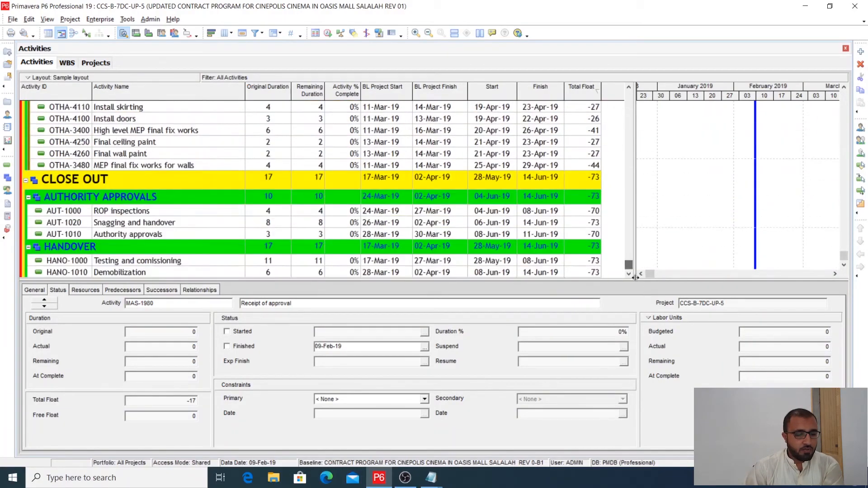
left_click(455, 270)
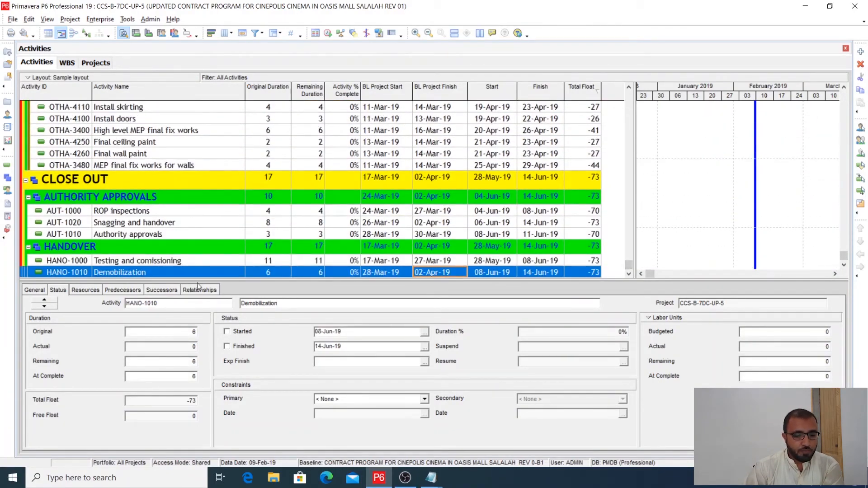
left_click(199, 290)
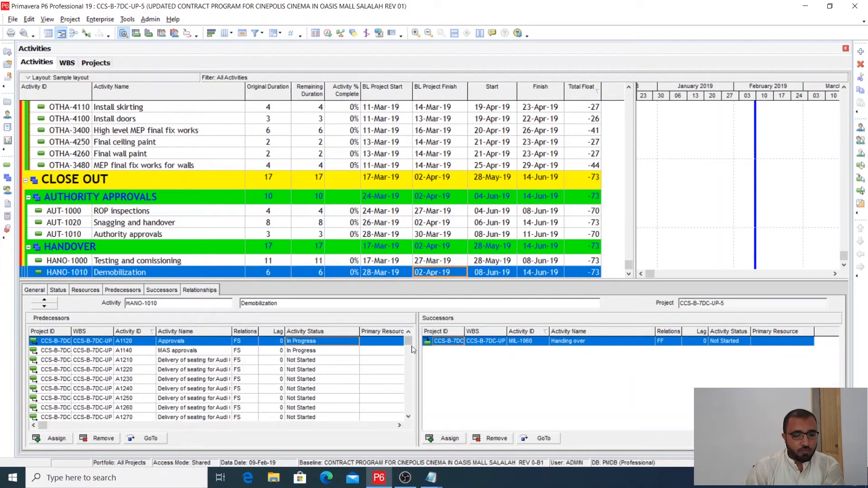
left_click_drag(415, 361, 512, 362)
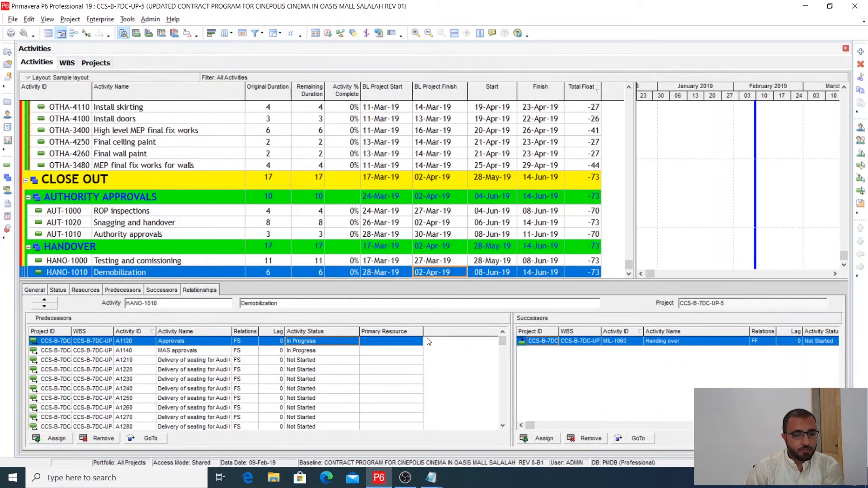
- Customize the predecessor list columns by adding Driving and removing WBS and Primary Resource
right_click(434, 339)
left_click(466, 342)
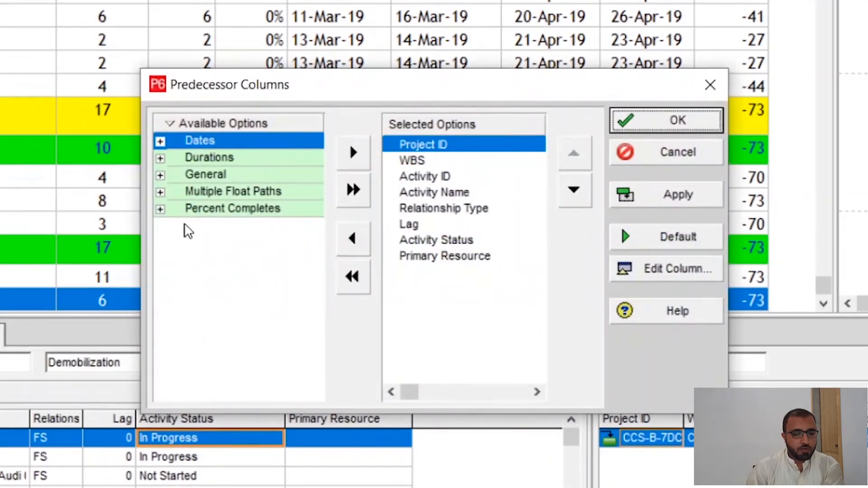
left_click(161, 176)
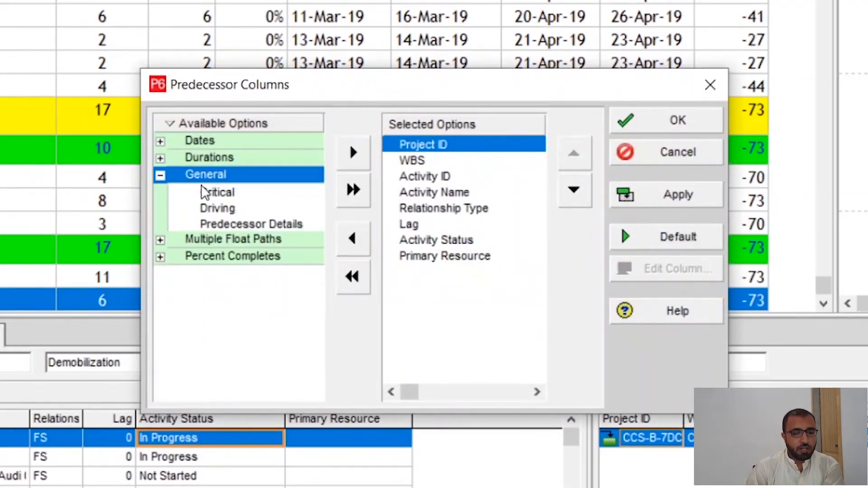
left_click(217, 208)
double_click(217, 209)
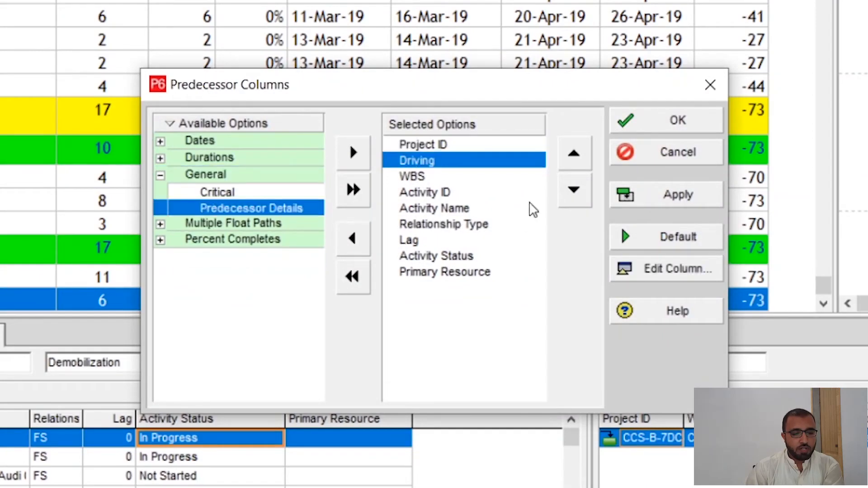
left_click(417, 177)
double_click(417, 178)
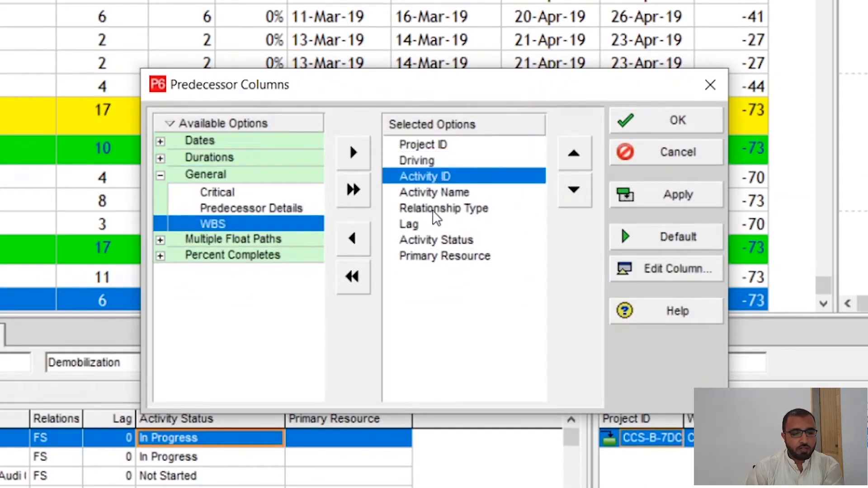
left_click(453, 258)
double_click(453, 258)
left_click(657, 196)
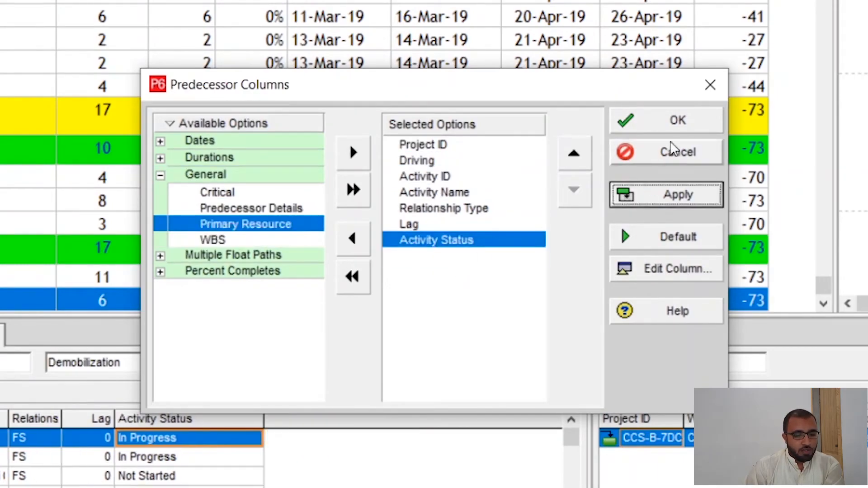
left_click(669, 121)
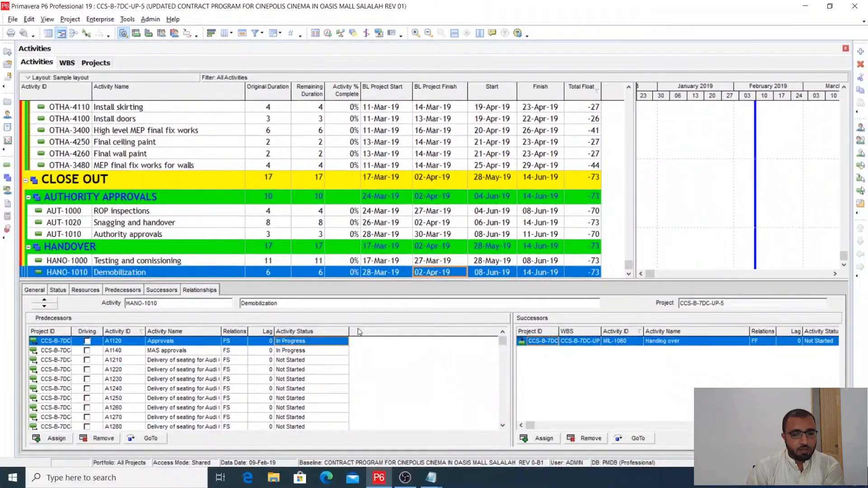
- Reorder the predecessor columns so Driving sits between Relationship Type and Lag
right_click(358, 332)
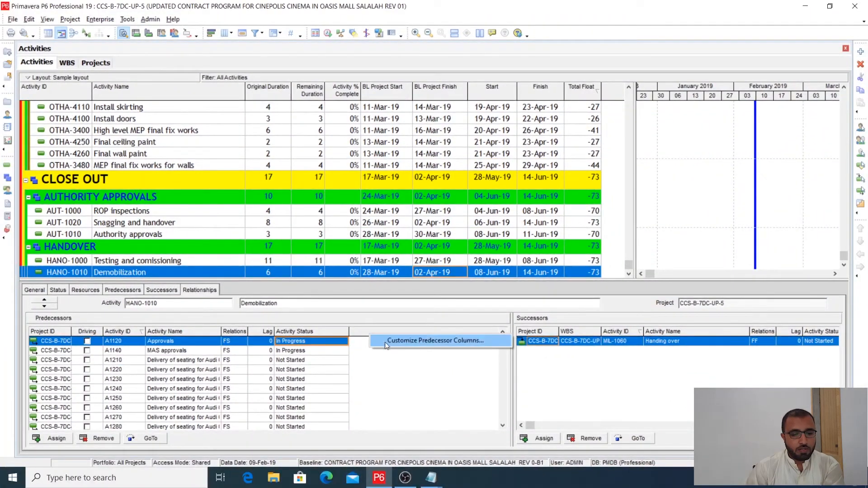
left_click(397, 341)
left_click(432, 205)
left_click(504, 218)
left_click(504, 219)
left_click(504, 218)
left_click(504, 218)
left_click(504, 218)
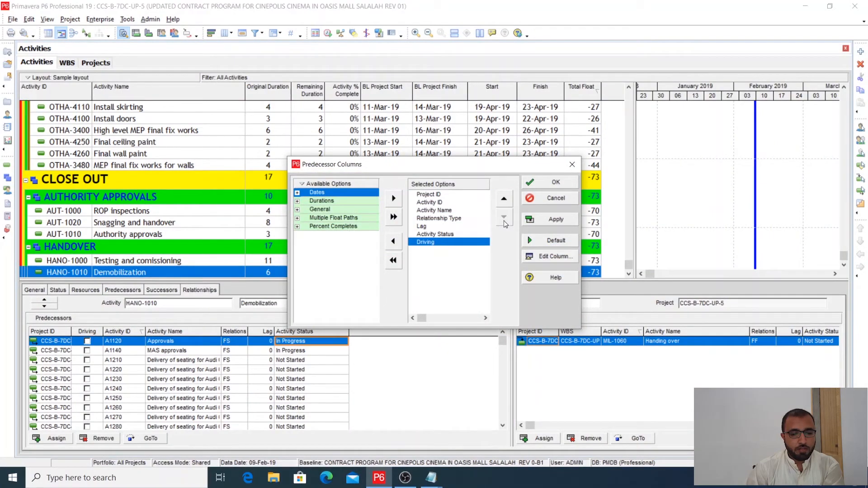
left_click(504, 199)
left_click(503, 199)
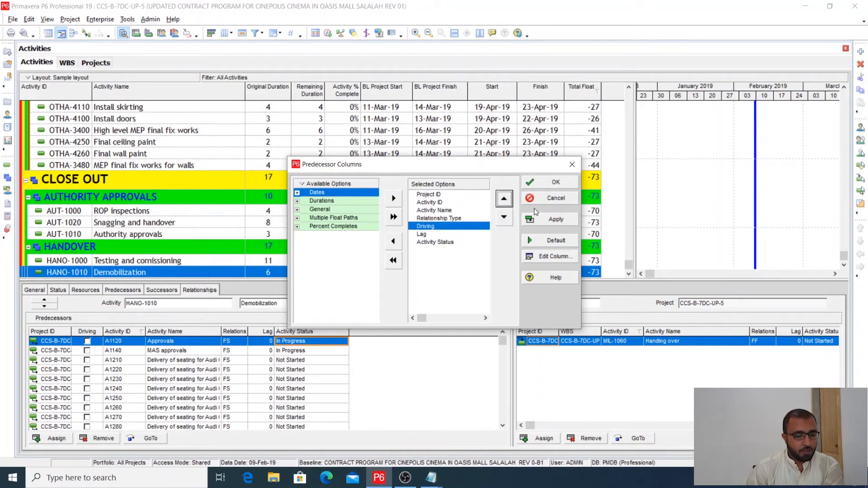
left_click(554, 211)
left_click(557, 184)
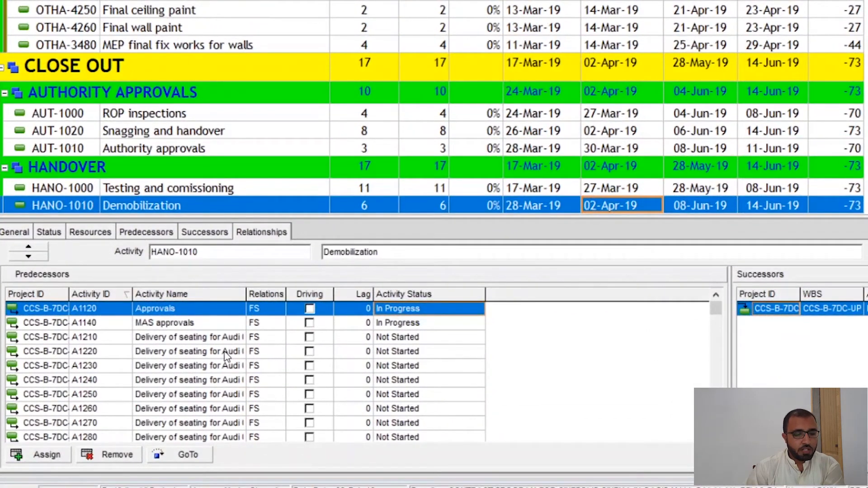
- Sort the Demobilization predecessors by the Driving column so the driving relationships are listed first
left_click(252, 187)
left_click(276, 192)
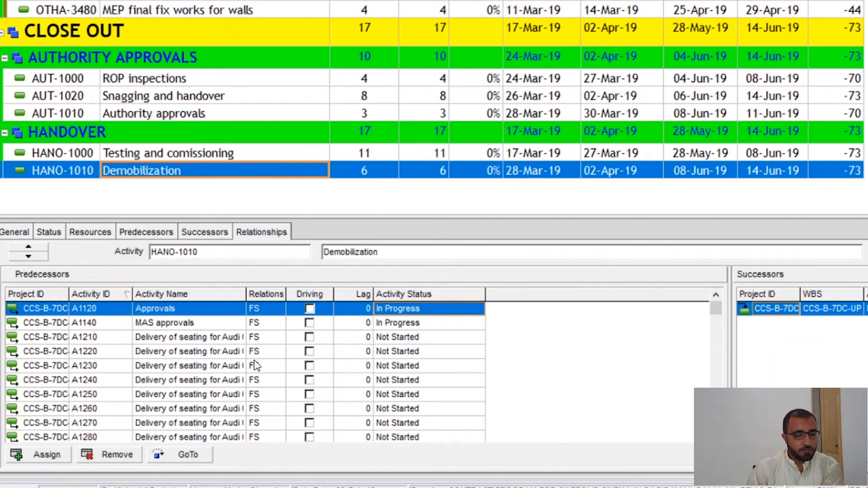
scroll(181, 380, "up", 2)
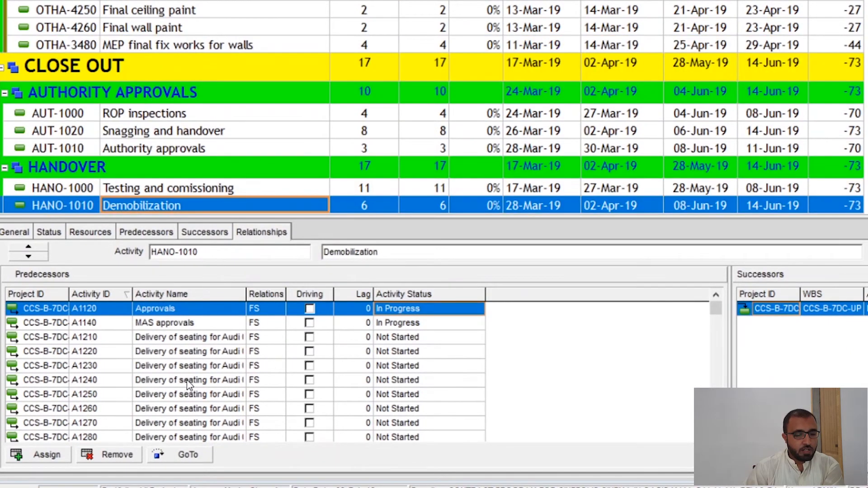
scroll(187, 382, "up", 1)
left_click(313, 296)
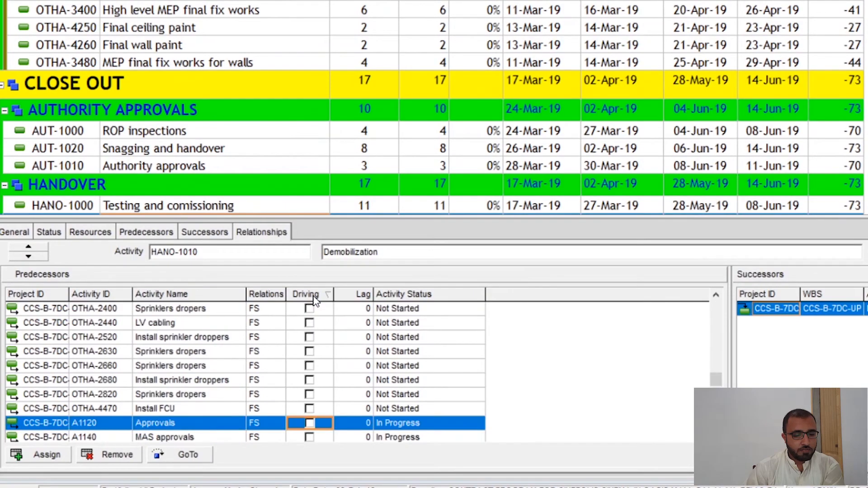
scroll(311, 352, "up", 14)
scroll(718, 368, "up", 5)
scroll(720, 367, "up", 10)
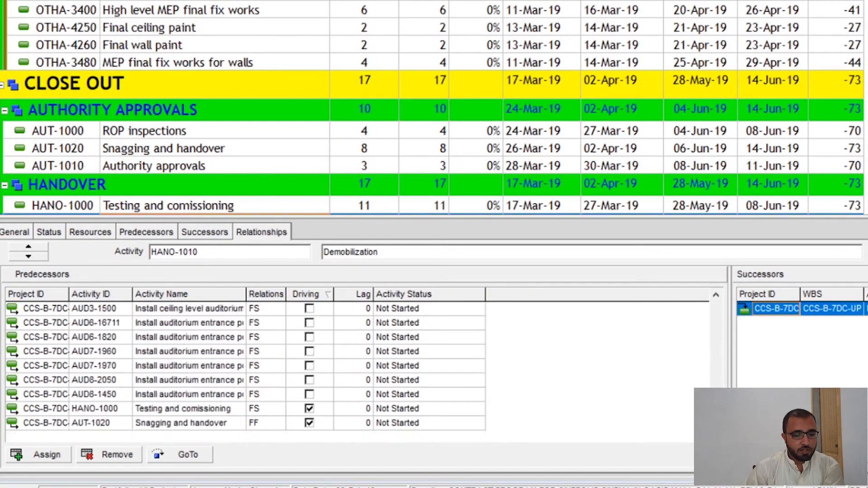
left_click(312, 293)
left_click_drag(712, 348, 716, 308)
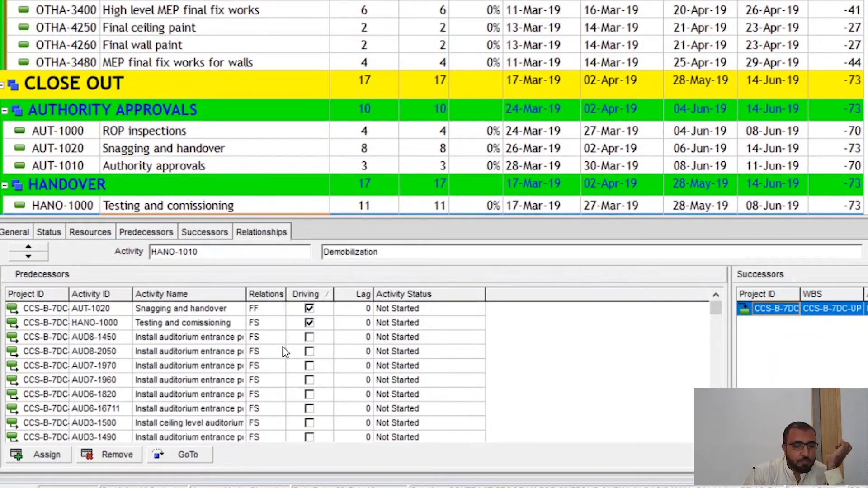
- Examine the driving predecessors Snagging and handover and Testing and comissioning against Demobilization's dates, plus the non-driving predecessors
left_click(278, 311)
left_click(278, 323)
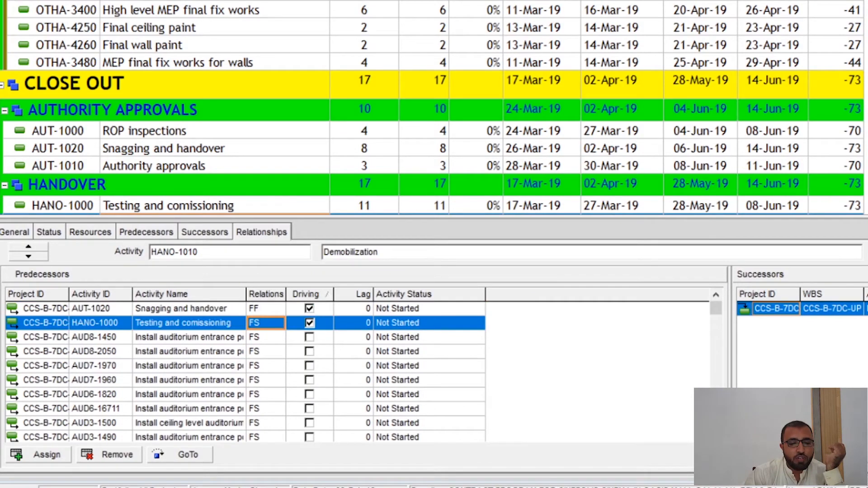
left_click(866, 208)
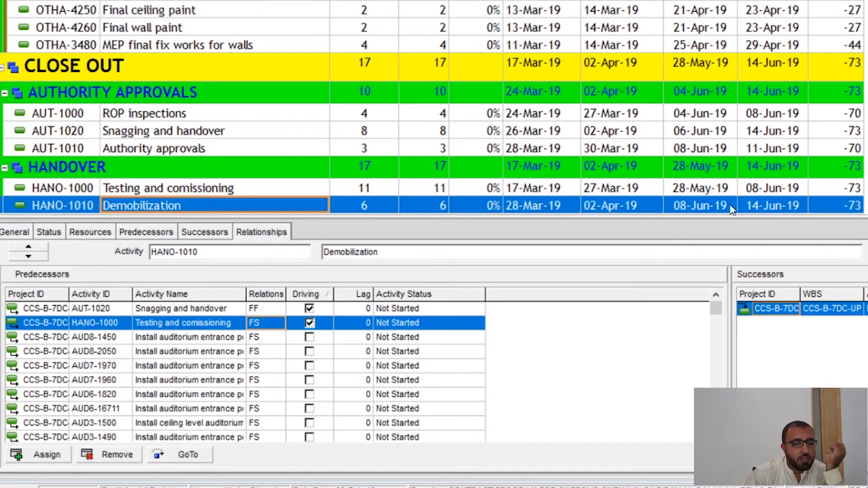
left_click(210, 324)
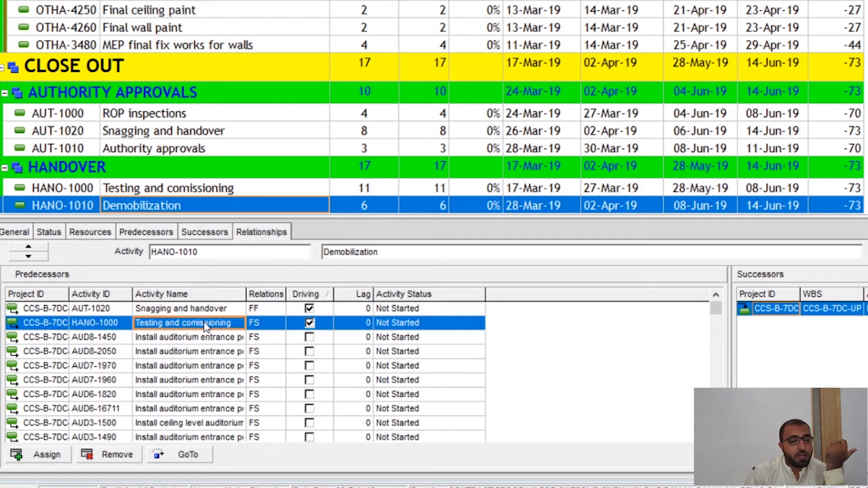
left_click(211, 313)
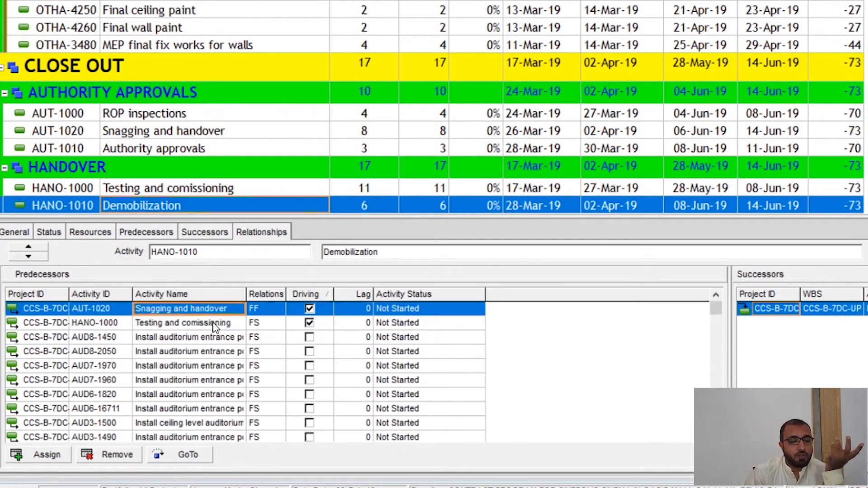
left_click(213, 322)
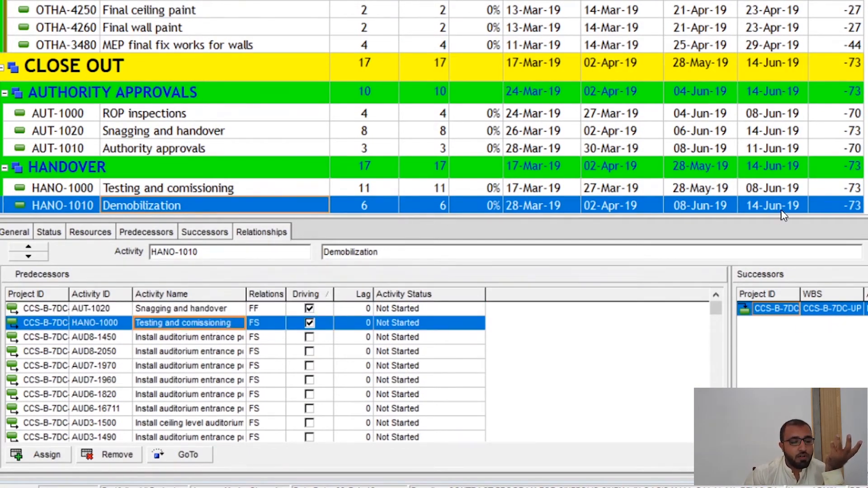
left_click(230, 338)
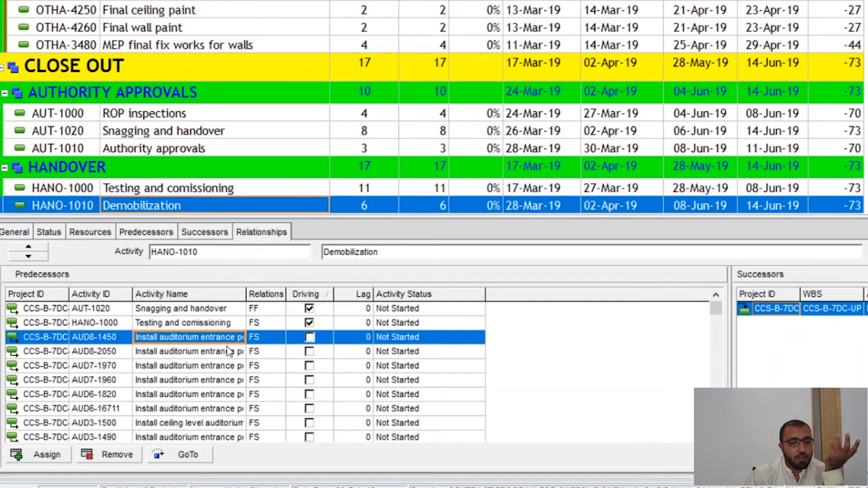
scroll(231, 352, "down", 1)
left_click(231, 353)
scroll(232, 362, "down", 10)
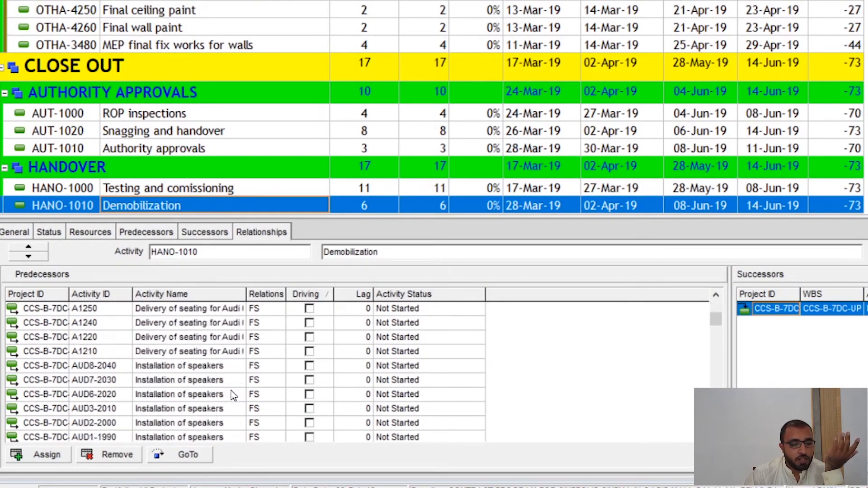
scroll(300, 406, "down", 5)
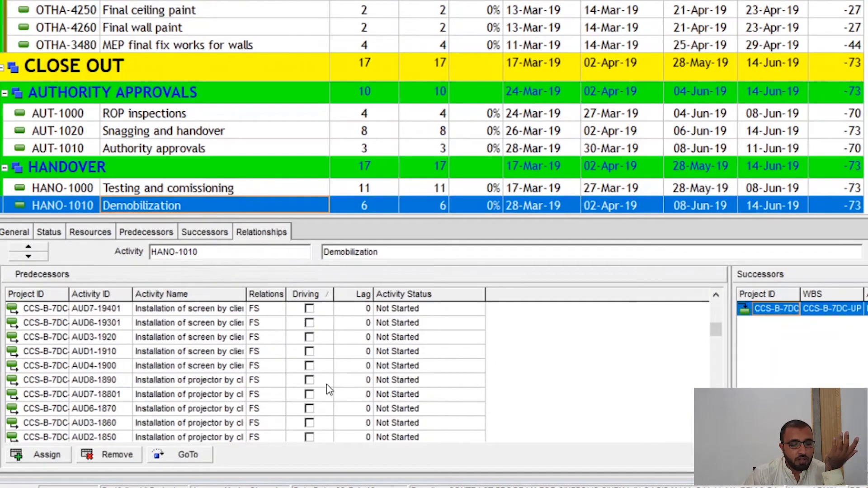
- Find Total Float among the available predecessor columns, add it between Driving and Lag, and apply the column changes
right_click(499, 298)
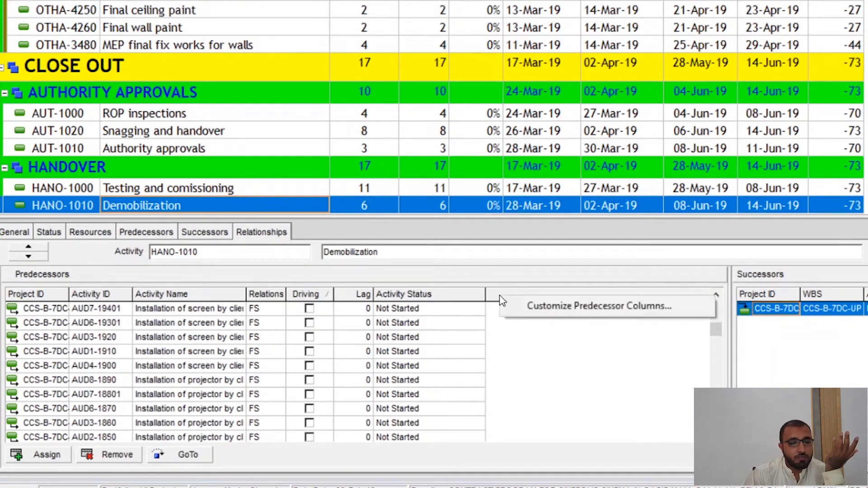
left_click(535, 309)
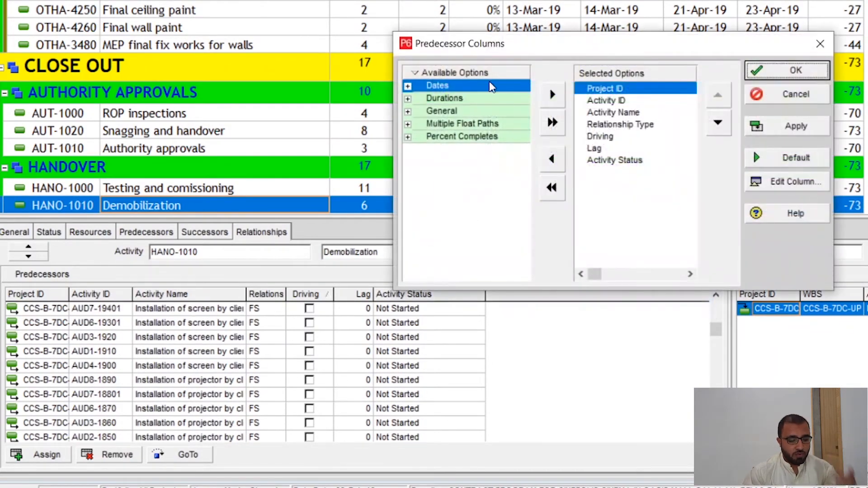
right_click(472, 75)
left_click(484, 84)
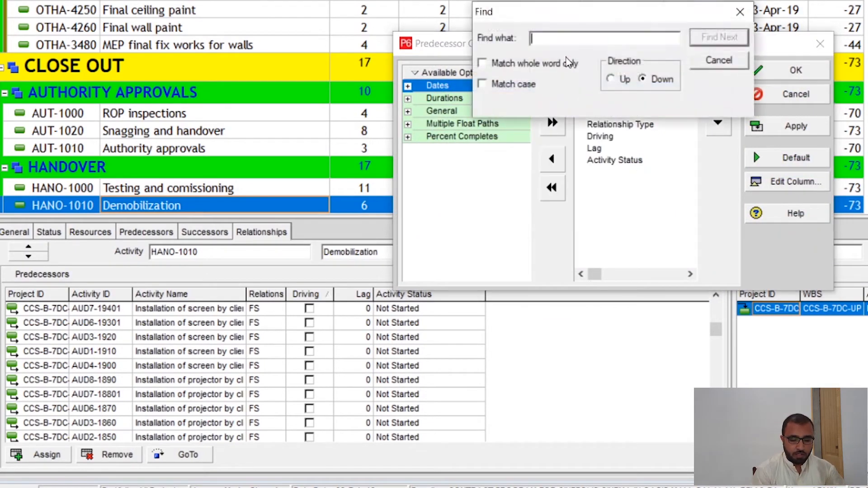
type("T")
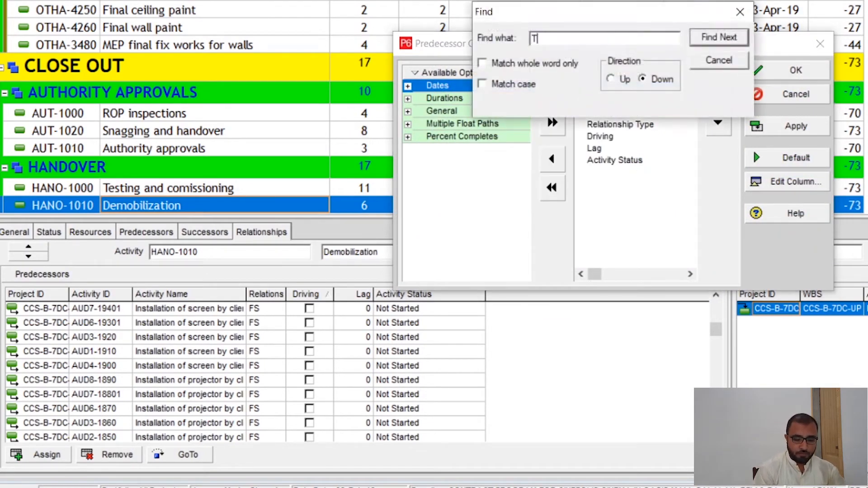
type("otal float")
key("Return")
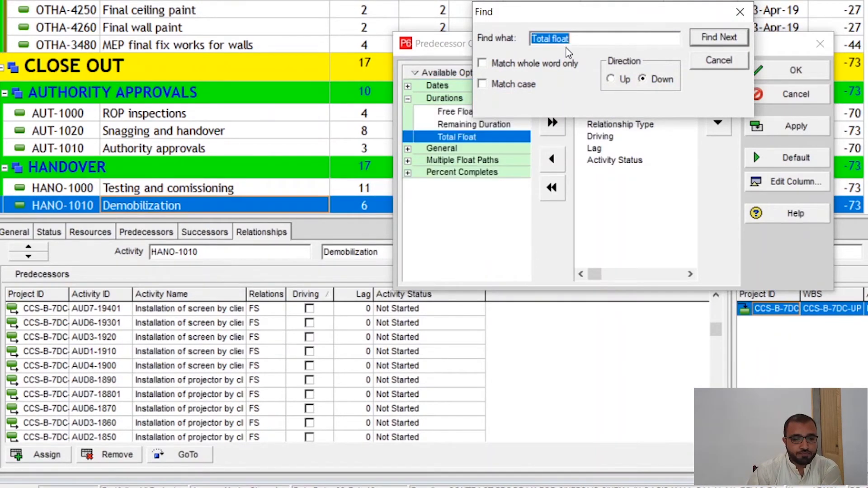
double_click(506, 138)
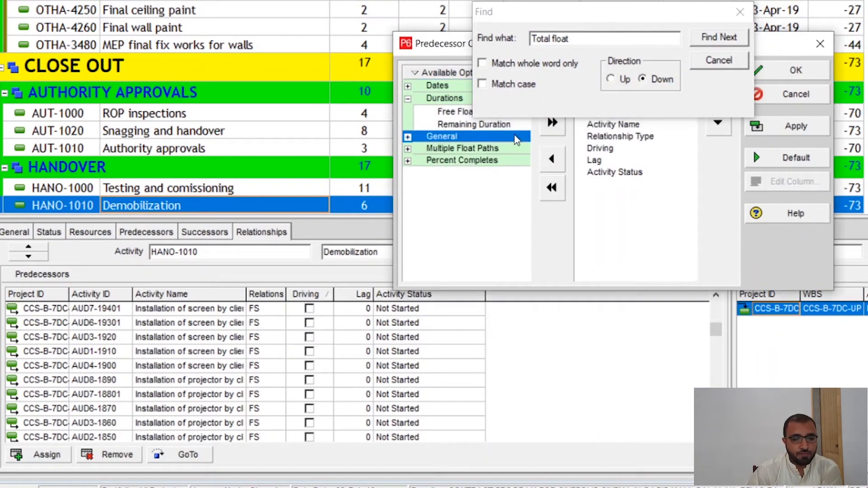
left_click(735, 14)
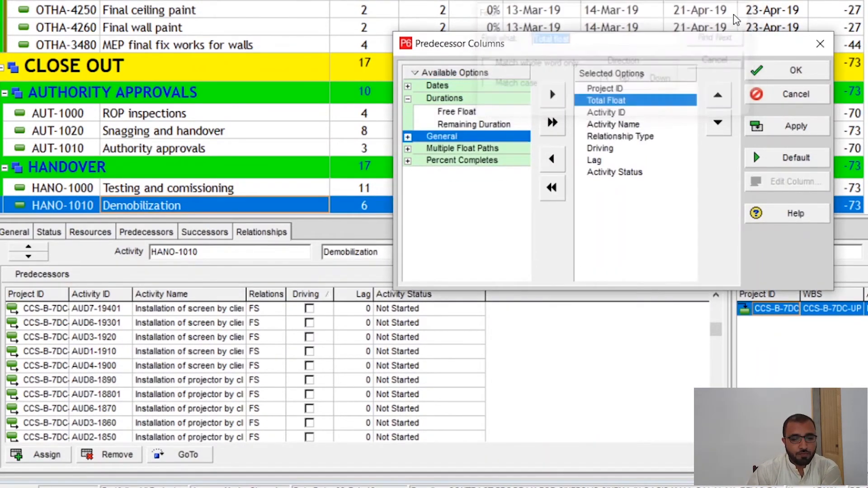
left_click(717, 123)
left_click(717, 123)
left_click(716, 123)
left_click(716, 123)
left_click(799, 127)
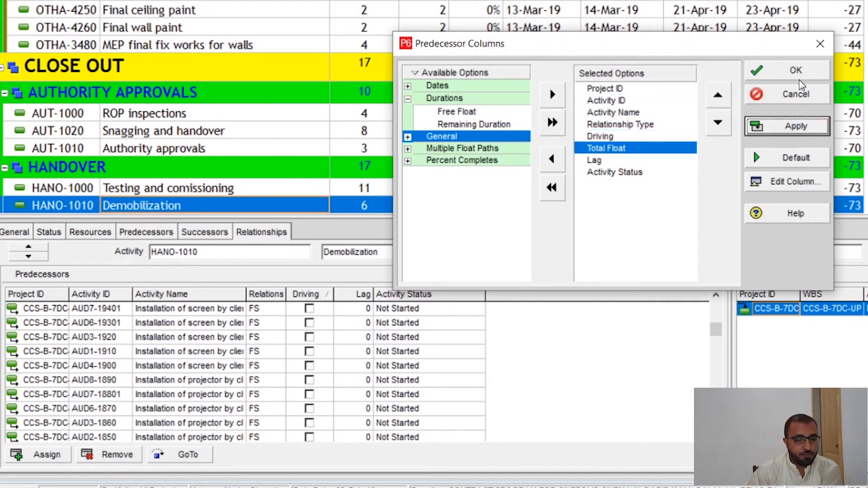
- Accept the predecessor column changes and sort the Demobilization predecessors by Driving, with the driving relationships at the top of the list
left_click(764, 72)
left_click(368, 337)
scroll(367, 335, "up", 6)
scroll(367, 337, "up", 2)
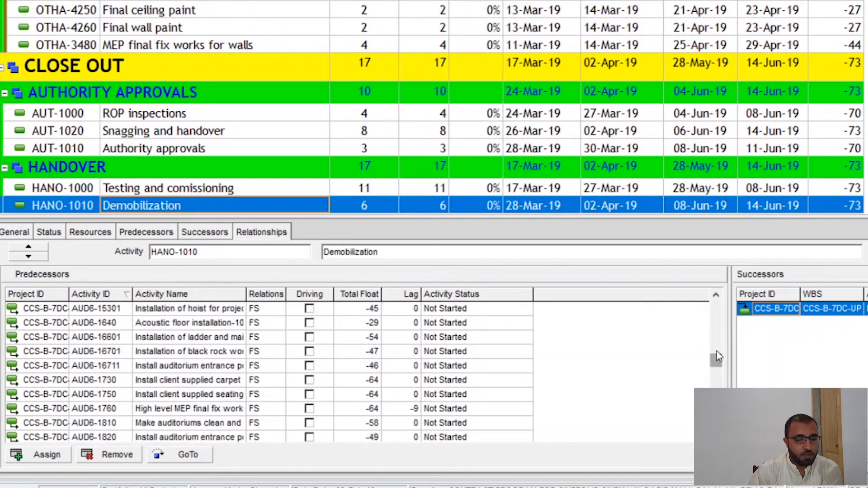
left_click_drag(716, 359, 719, 290)
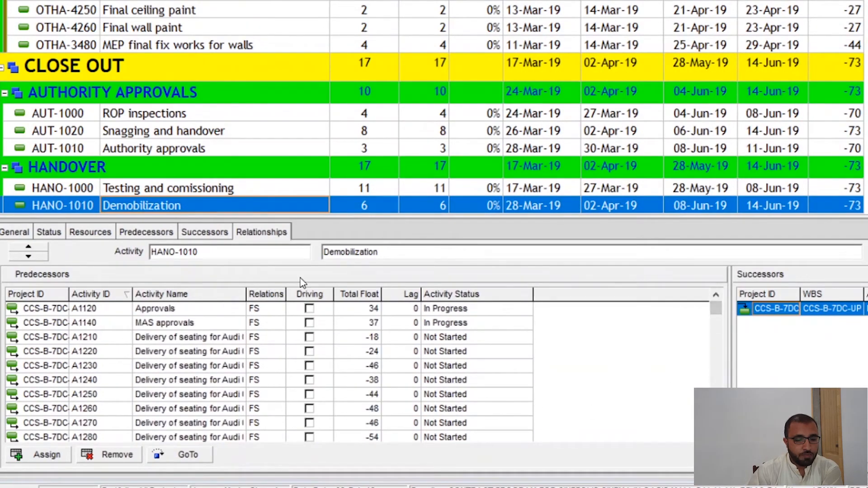
left_click(305, 294)
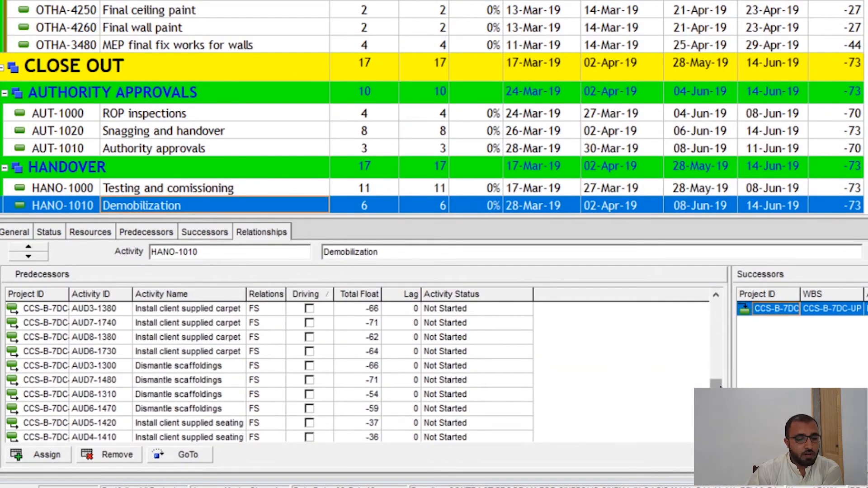
left_click_drag(716, 385, 717, 306)
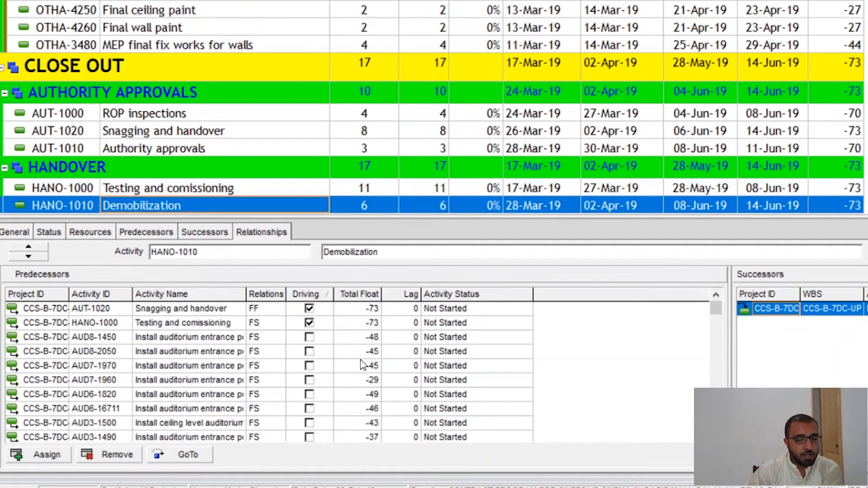
- Compare the total float and relationship types of Demobilization's driving predecessors, Snagging and handover and Testing and comissioning, with the non-driving ones
scroll(357, 409, "down", 4)
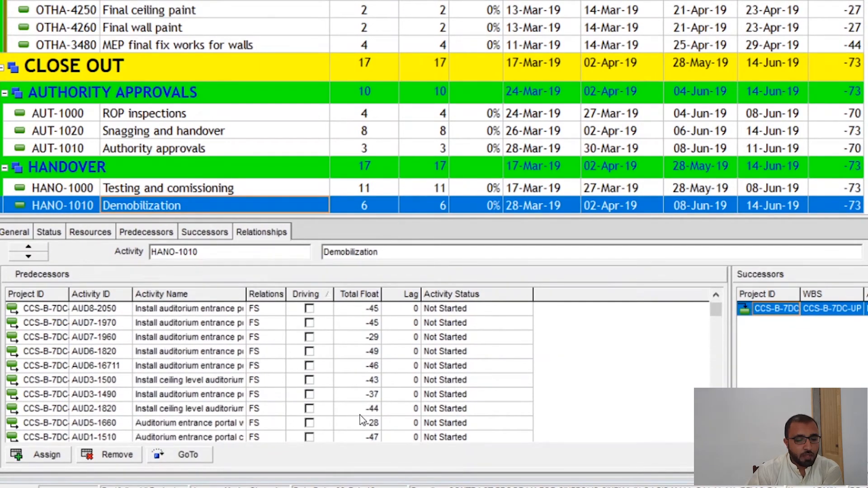
scroll(352, 427, "up", 1)
scroll(353, 430, "up", 3)
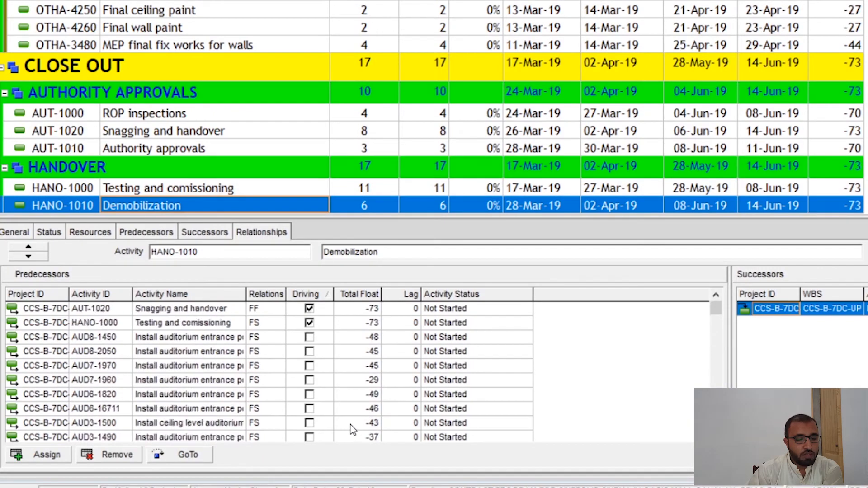
left_click(368, 327)
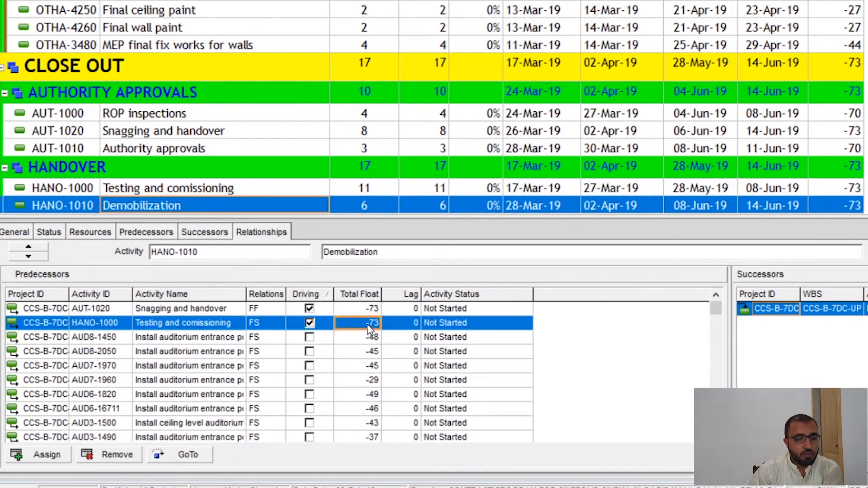
left_click(372, 310)
left_click(363, 327)
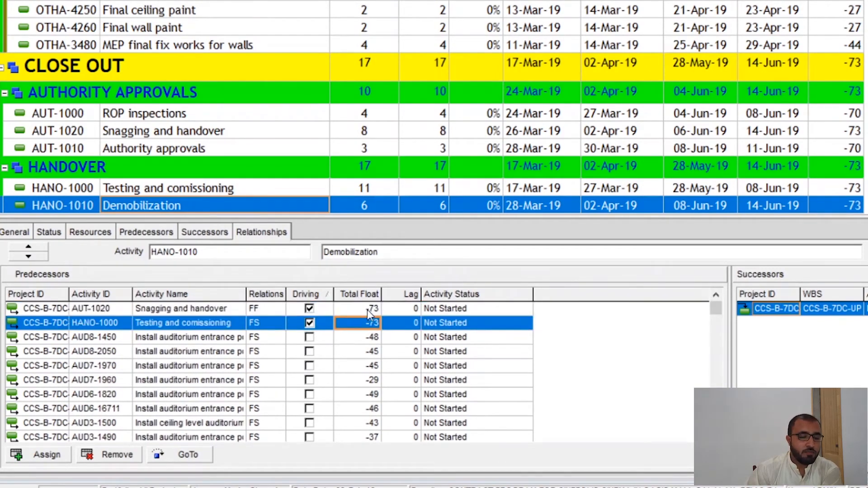
left_click(372, 311)
left_click(370, 326)
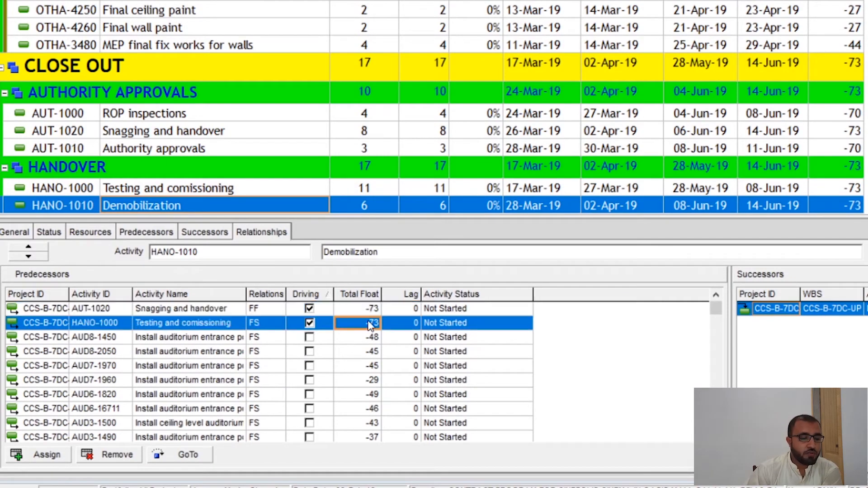
left_click(366, 311)
left_click(357, 324)
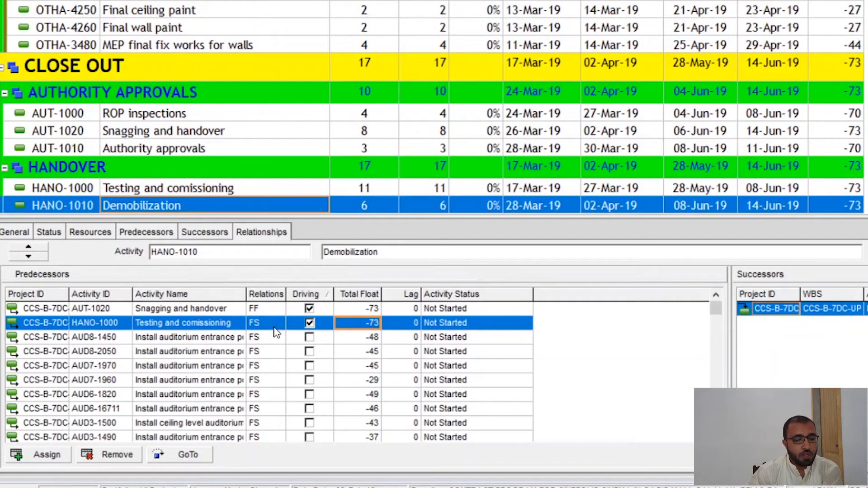
left_click(273, 309)
left_click(245, 328)
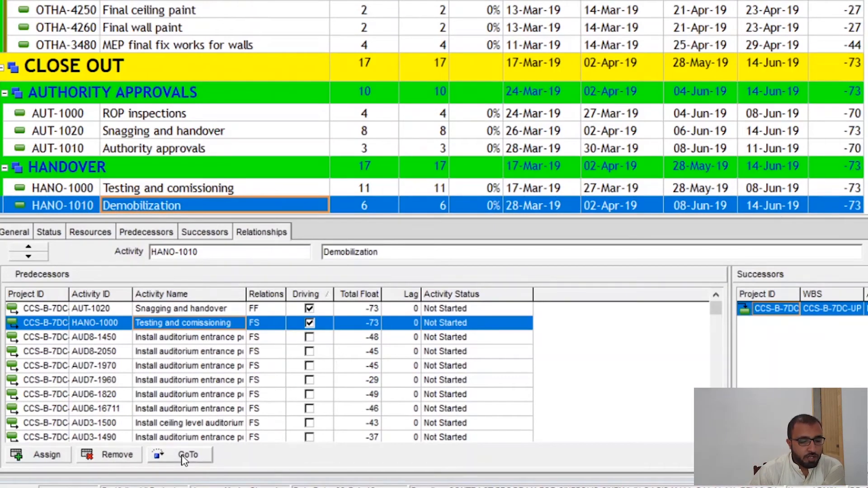
- Go to Demobilization's driving predecessor Testing and comissioning and sort its predecessors by Driving
left_click(204, 309)
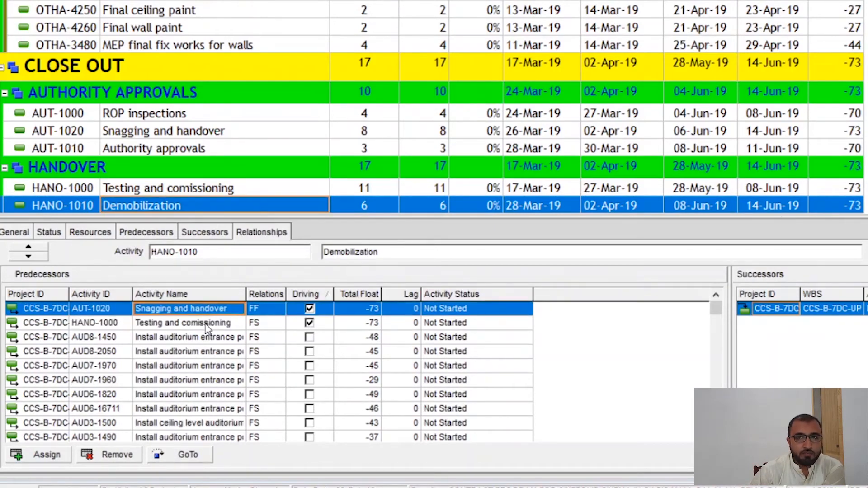
left_click(205, 323)
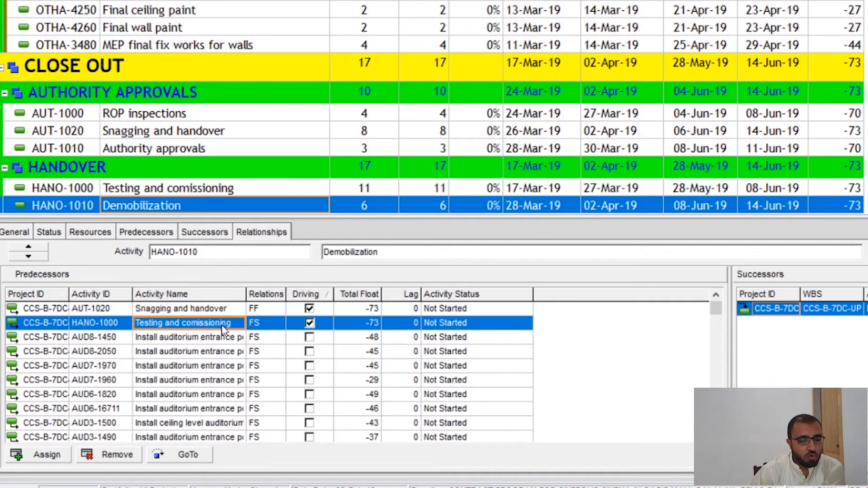
left_click(200, 457)
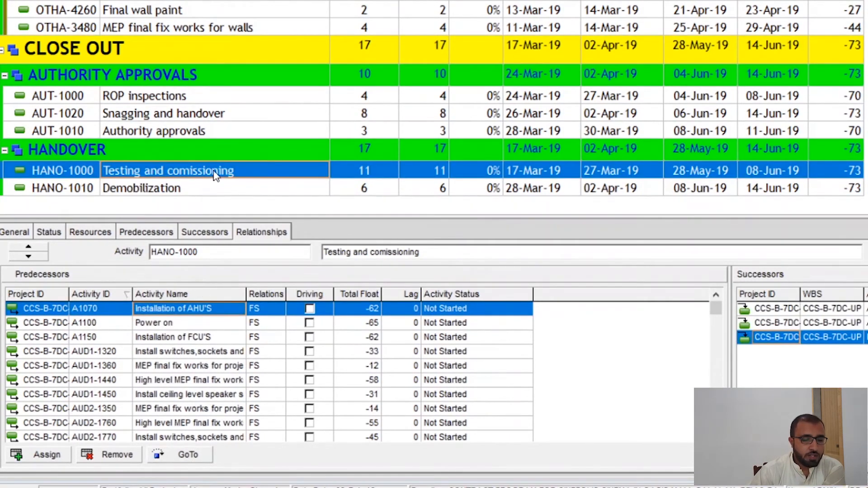
left_click(315, 295)
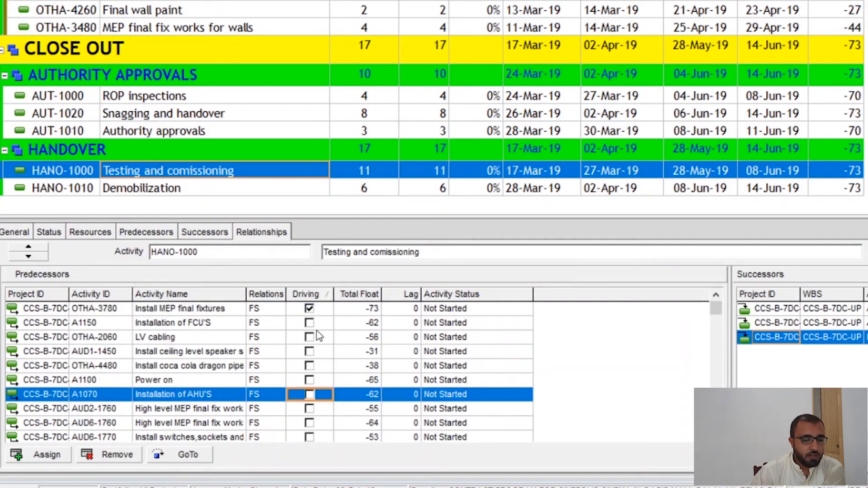
- Trace the driving predecessors from Testing and comissioning through Install MEP final fixtures and Install MEP final fix for walls back to Install ceiling boarding
left_click(285, 309)
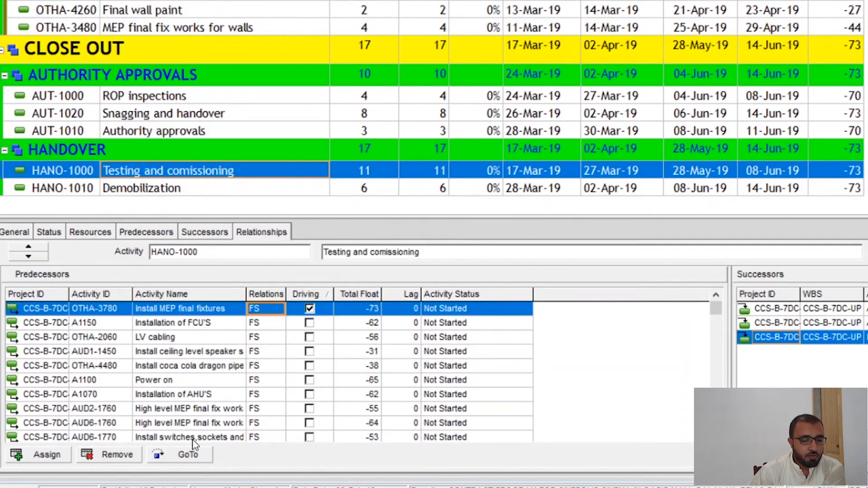
left_click(183, 452)
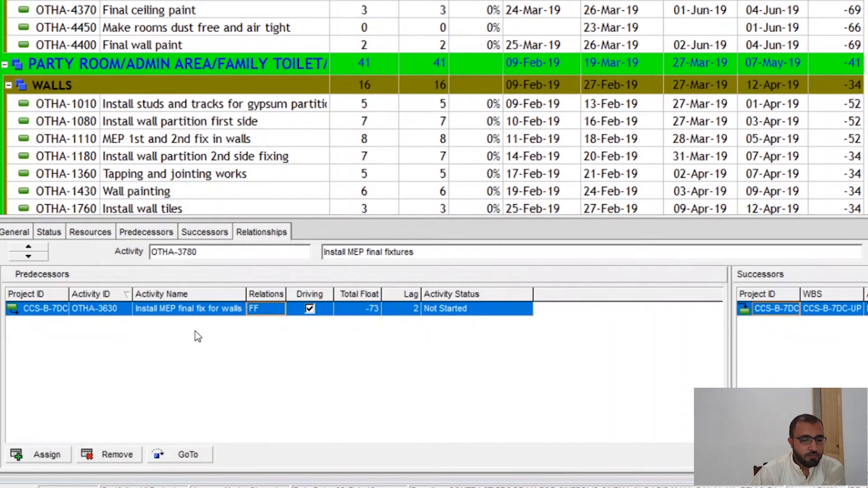
left_click(192, 456)
left_click(293, 323)
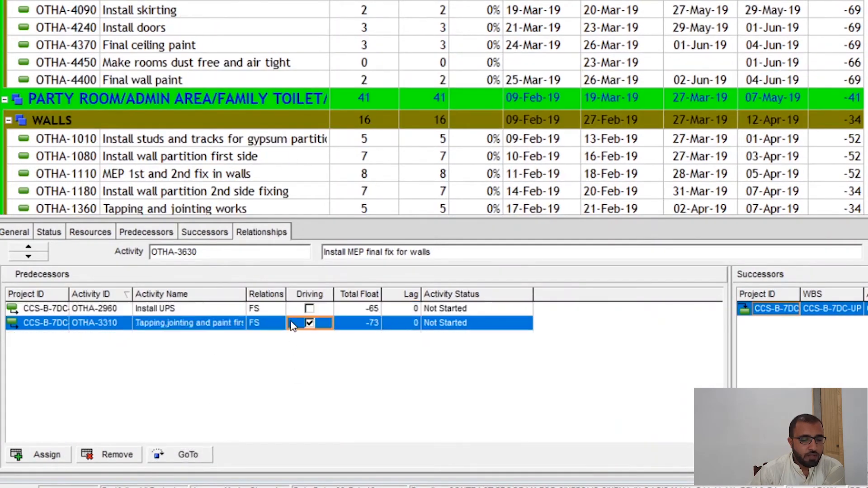
left_click(190, 454)
left_click(199, 461)
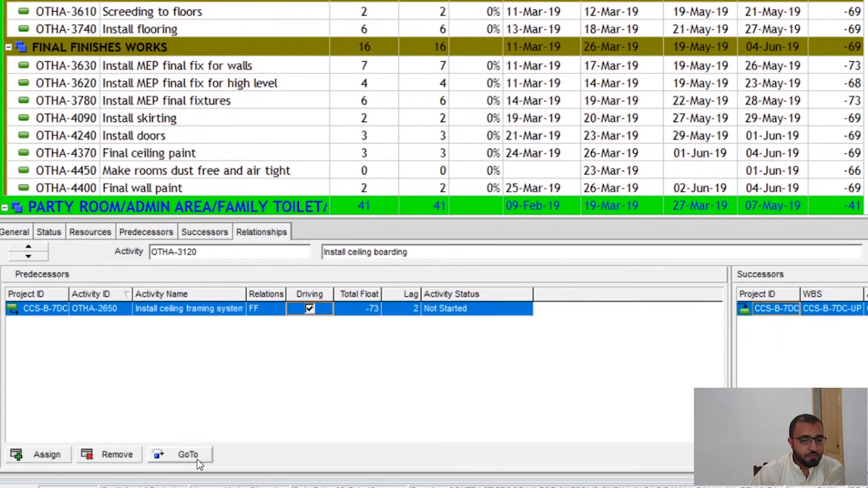
- Trace the driving path from Install ceiling boarding through Install ceiling framing system and Install secondary support for ceiling back to LV cabling
left_click(198, 458)
left_click(317, 323)
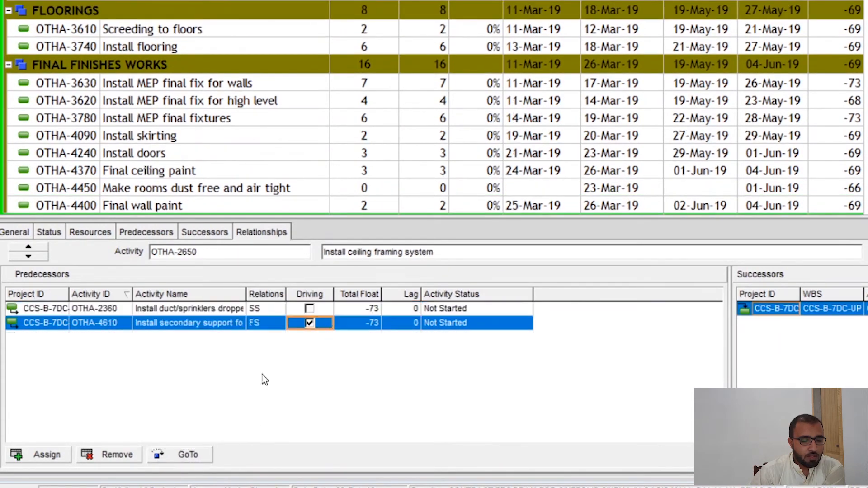
left_click(188, 456)
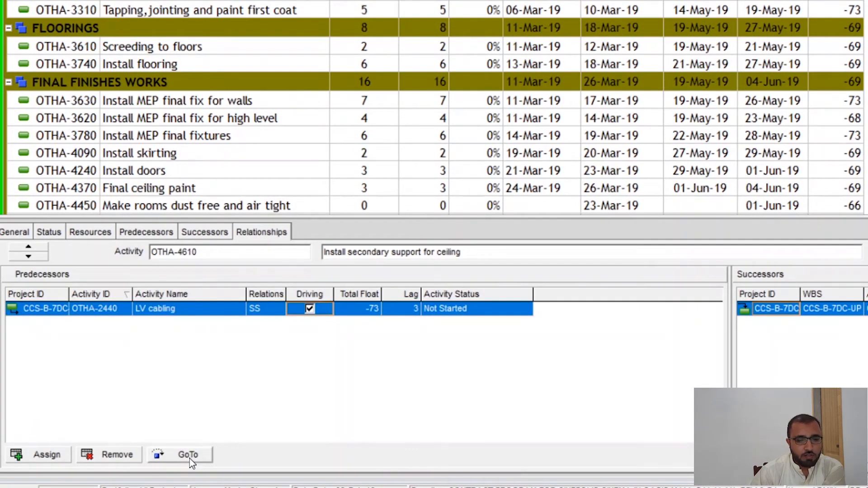
scroll(434, 108, "up", 1)
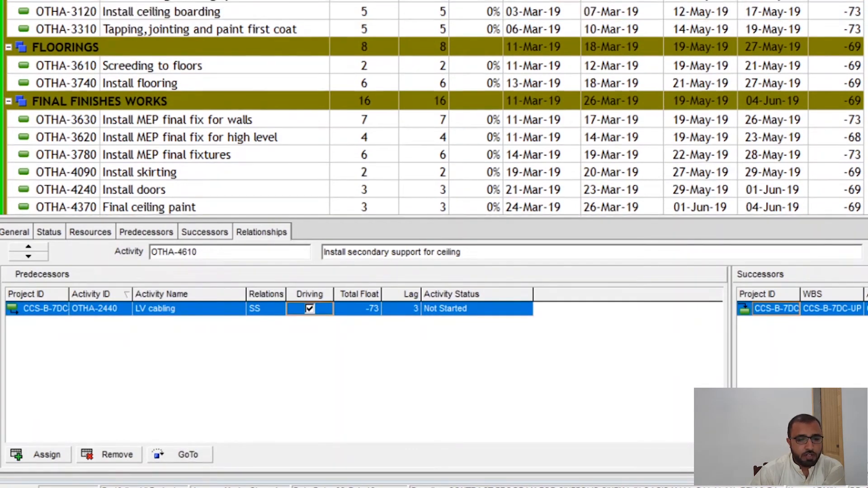
scroll(697, 108, "up", 1)
left_click(576, 9)
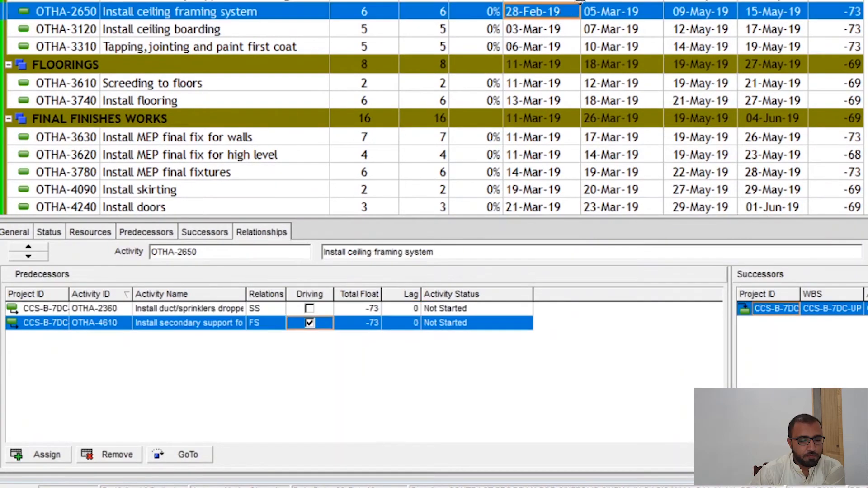
left_click(582, 2)
left_click(193, 457)
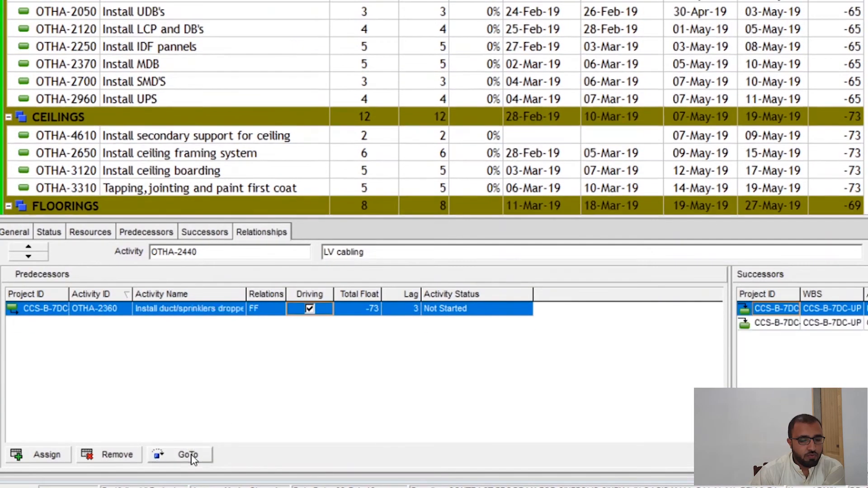
- Trace the driving path from LV cabling through the high-level MEP works back to MEP 1st and 2nd fix works in walls, OTHA-1300
left_click(194, 456)
left_click(193, 456)
left_click(193, 455)
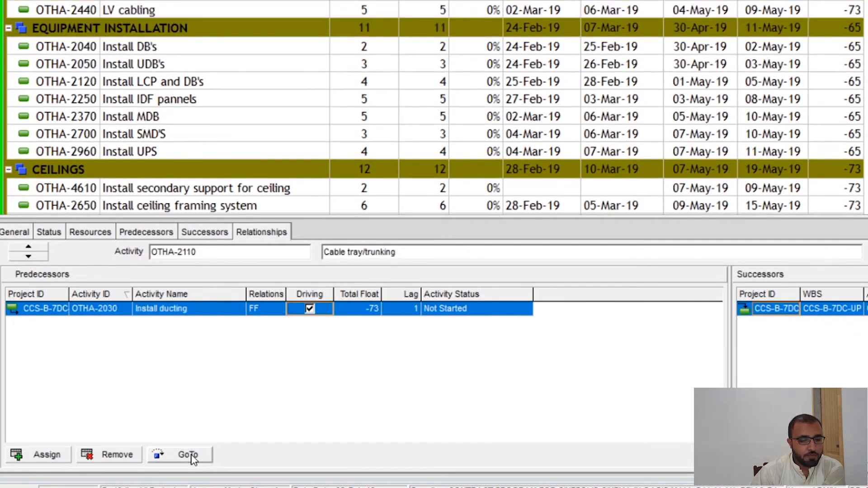
left_click(193, 456)
left_click(194, 456)
left_click(193, 456)
left_click(193, 456)
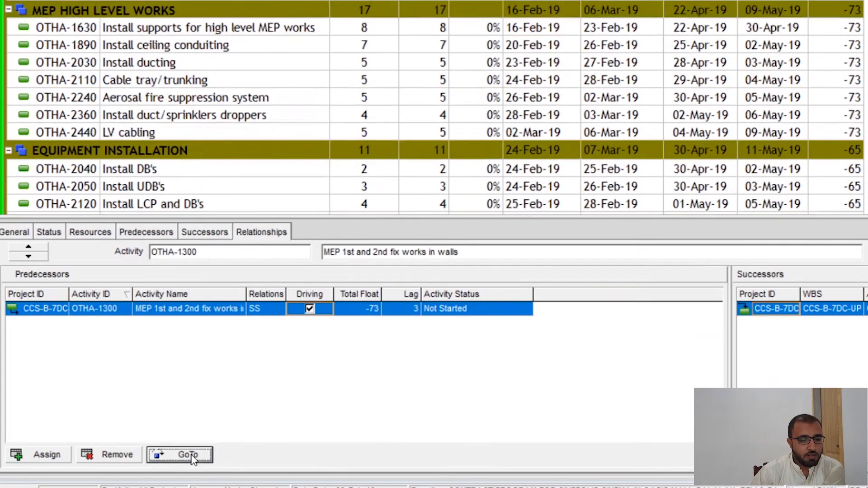
- Trace the driving path from OTHA-1300 back to Erect main structural steel for stadia seating, AUD1-1040
left_click(194, 455)
left_click(193, 455)
left_click(193, 456)
left_click(193, 456)
left_click(193, 456)
left_click(193, 456)
left_click(194, 456)
left_click(194, 456)
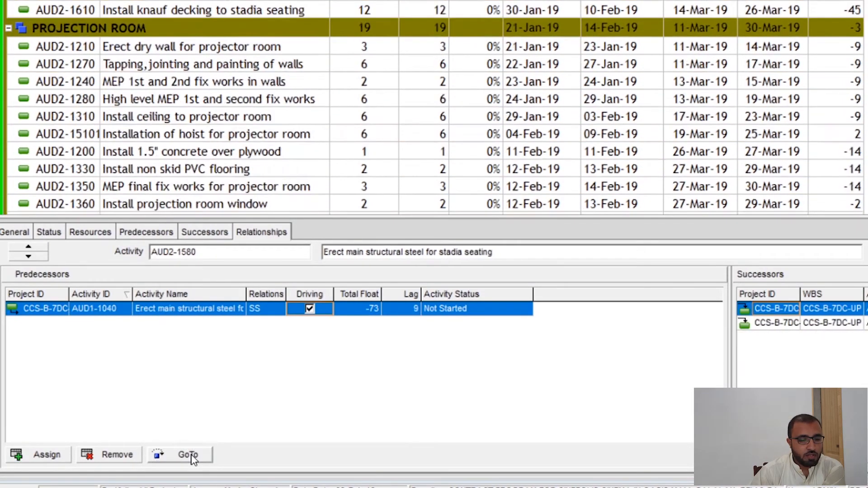
left_click(194, 456)
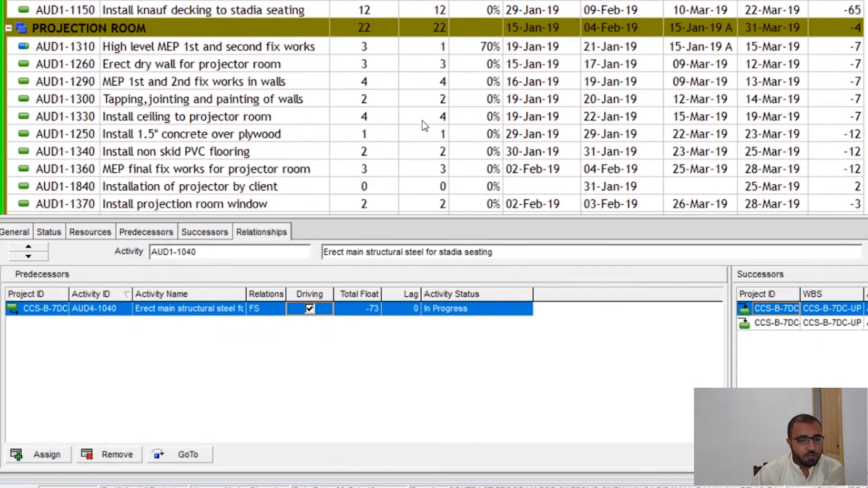
- Trace the driving path from AUD1-1040 through AUD5-1040 back to PRO-1030, Strengthening of existing floor beneath stadia seating by client
left_click(192, 455)
left_click(192, 455)
left_click(317, 324)
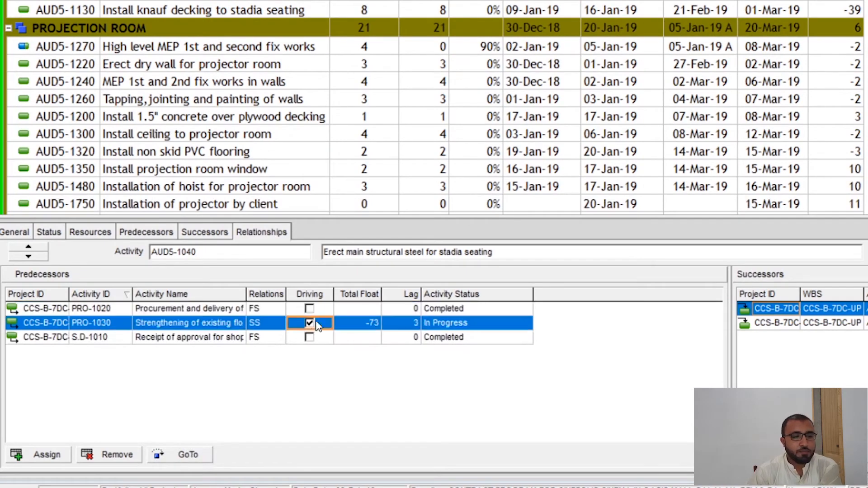
left_click(200, 456)
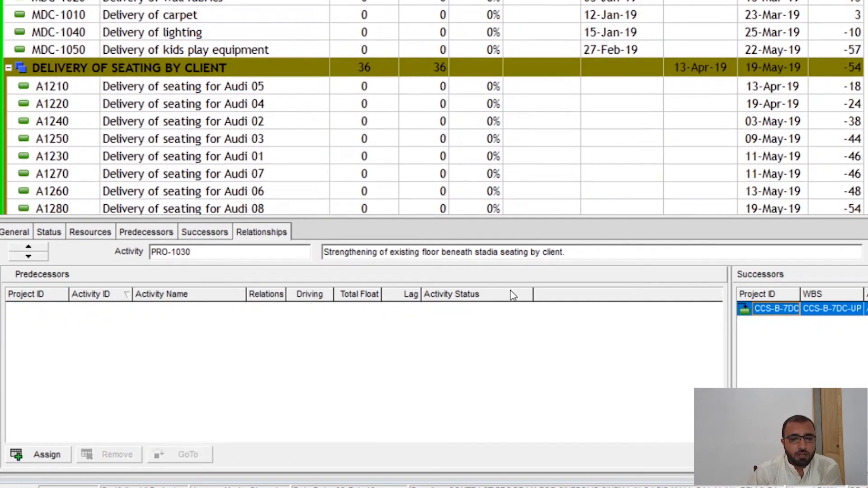
- Return to the top of the activity list and slightly narrow the activity table to give the Gantt chart more width
left_click(716, 86)
scroll(768, 93, "up", 3)
scroll(799, 90, "up", 15)
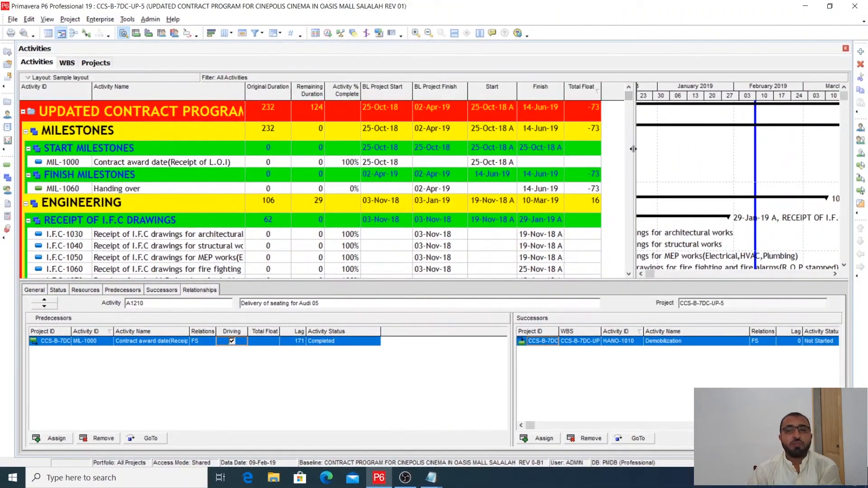
left_click_drag(633, 148, 631, 149)
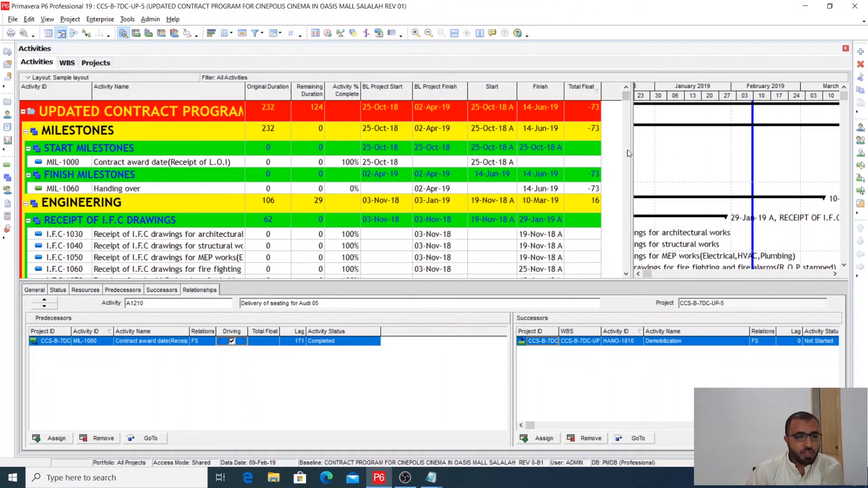
left_click_drag(633, 153, 624, 153)
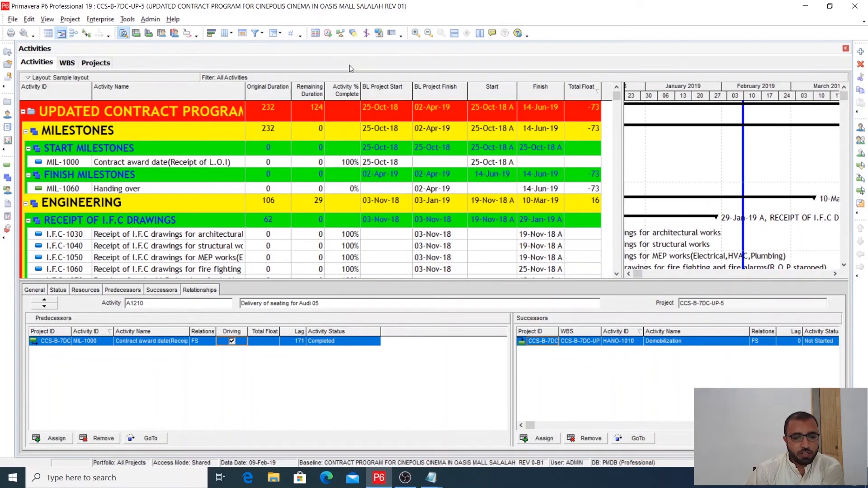
- Review the general scheduling options, including the critical activity definition and total float calculation, and return to the schedule settings
left_click(328, 34)
left_click(547, 246)
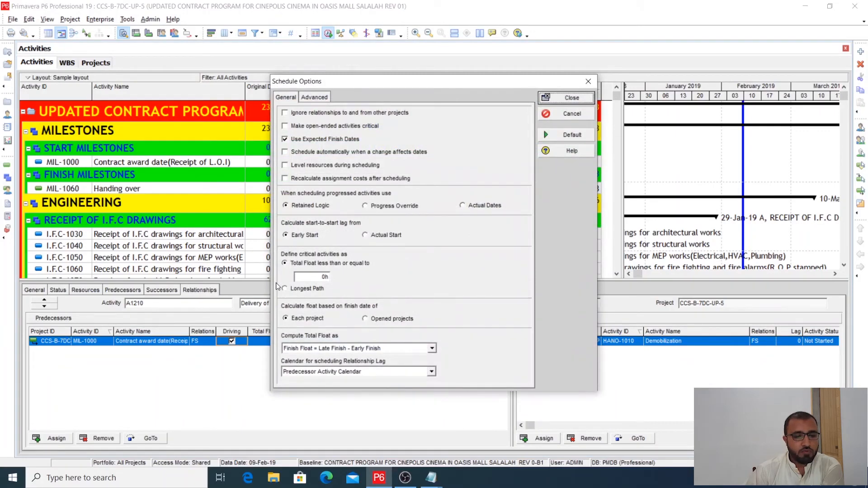
left_click(572, 97)
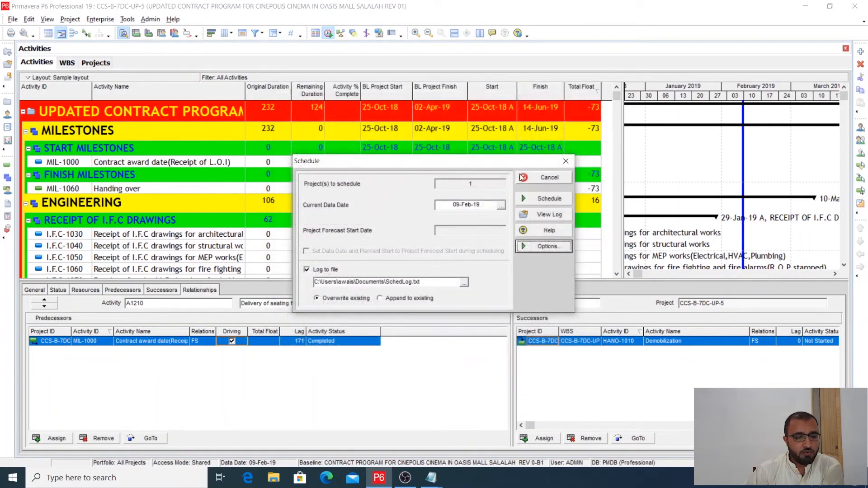
- Close the schedule settings and filter the activity list to show only activities matching the default Critical filter
left_click(565, 161)
left_click(256, 33)
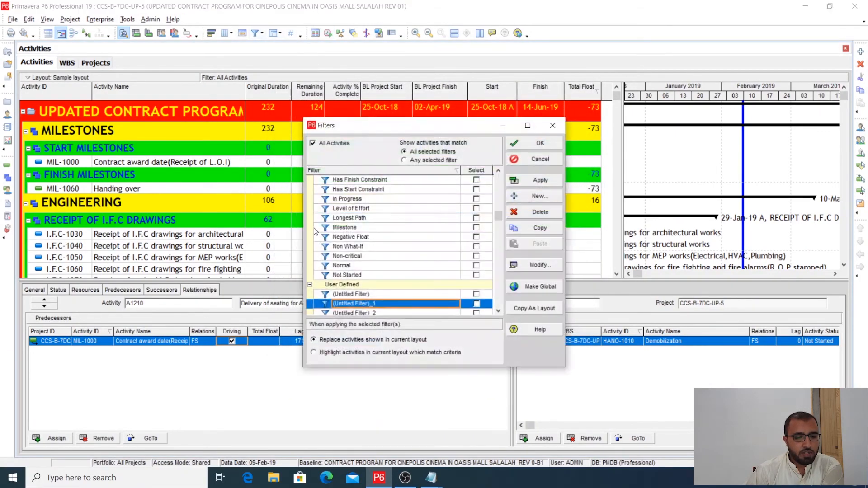
left_click(360, 228)
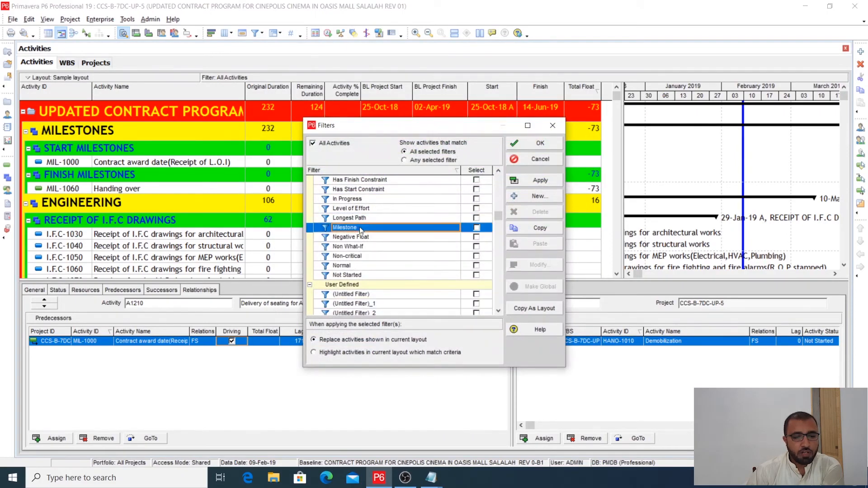
scroll(359, 248, "up", 1)
left_click(476, 199)
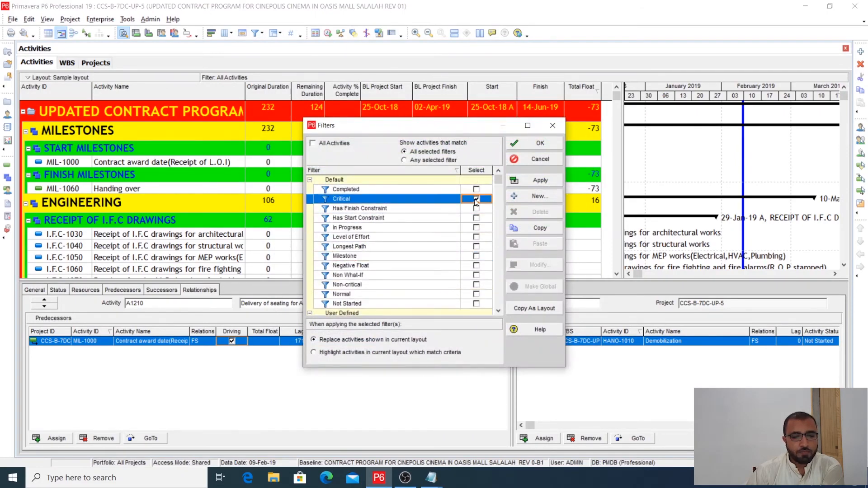
left_click(538, 179)
left_click(540, 156)
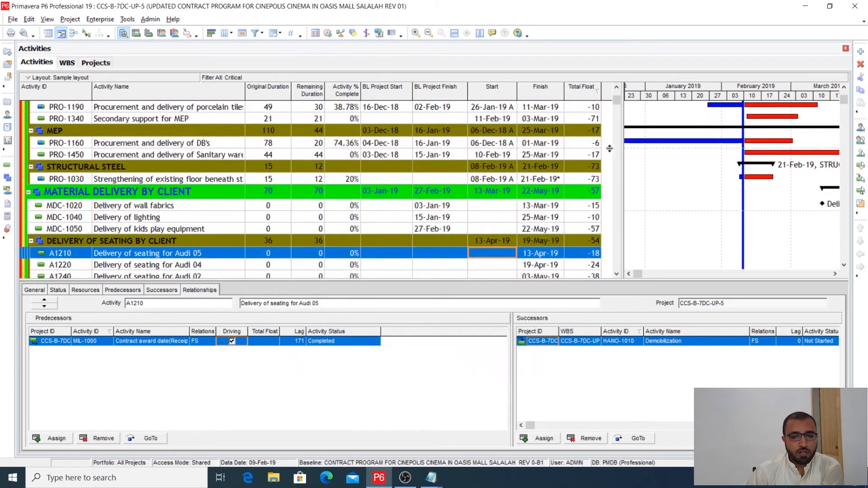
- Examine the critical activities' total float and Gantt bars across procurement and the Auditorium 5 finishing works
scroll(575, 159, "up", 5)
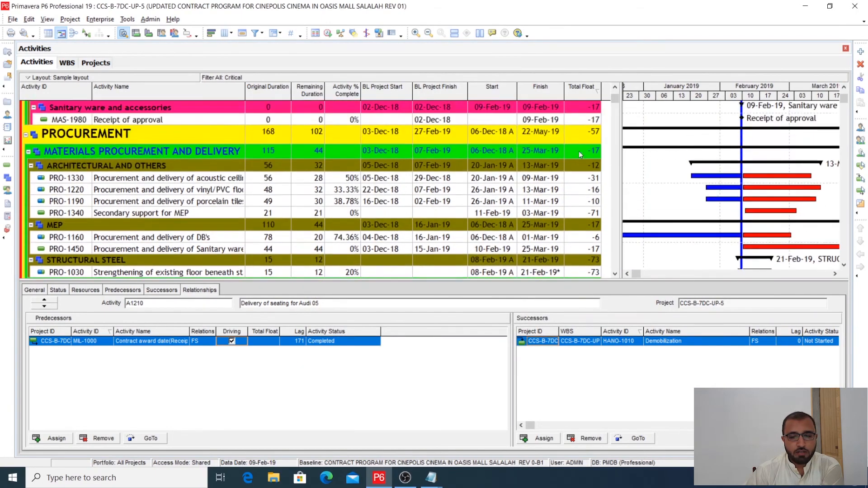
scroll(615, 89, "up", 3)
left_click_drag(616, 94, 617, 107)
left_click(835, 274)
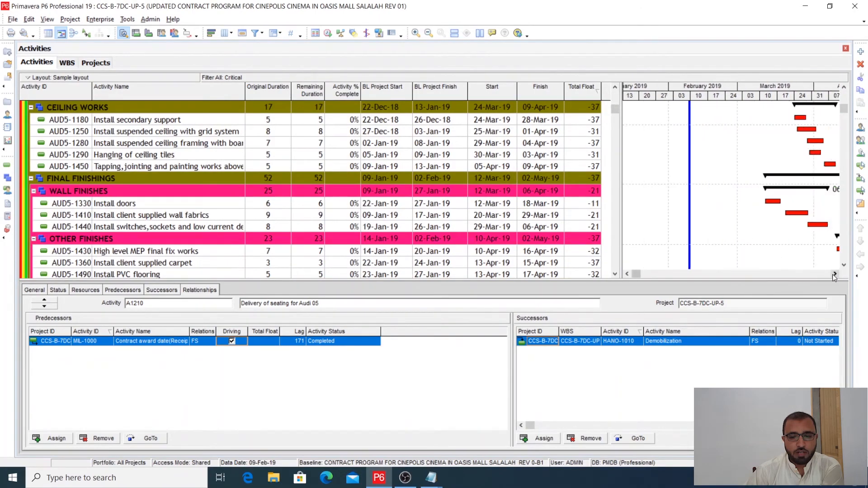
scroll(834, 264, "down", 3)
scroll(834, 264, "down", 15)
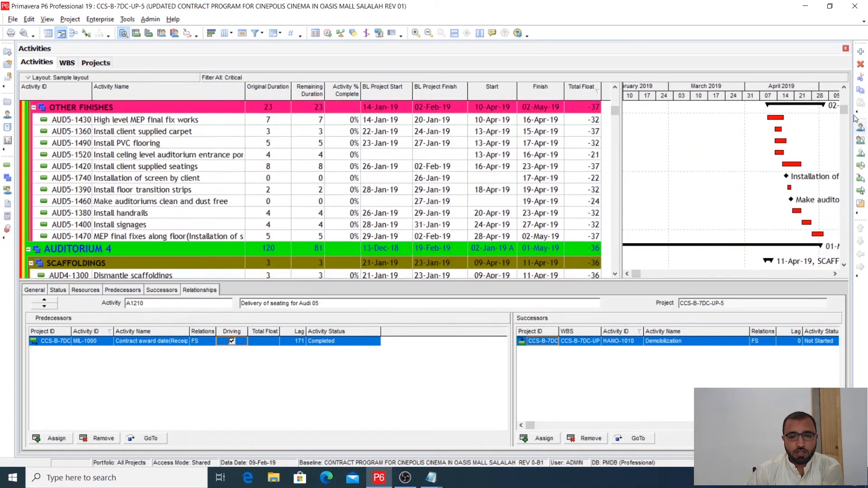
scroll(847, 272, "up", 15)
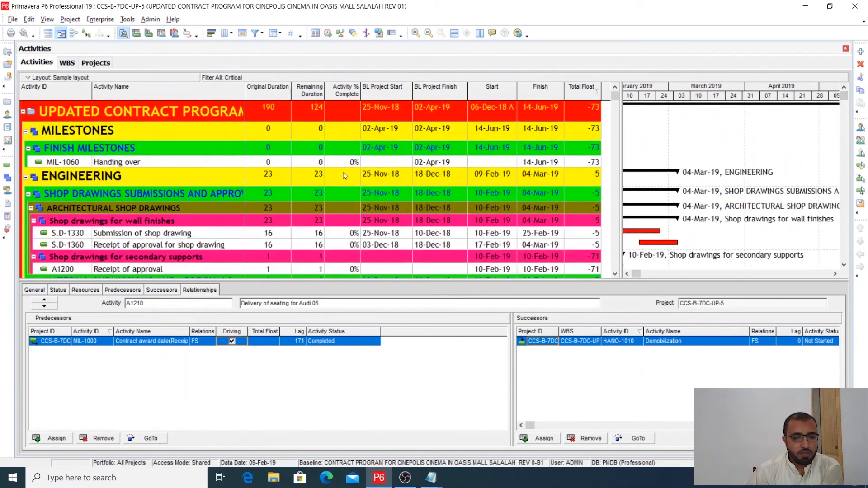
- Replace the Critical filter with the default Longest Path filter and apply it to the activity list
left_click(256, 33)
left_click(476, 199)
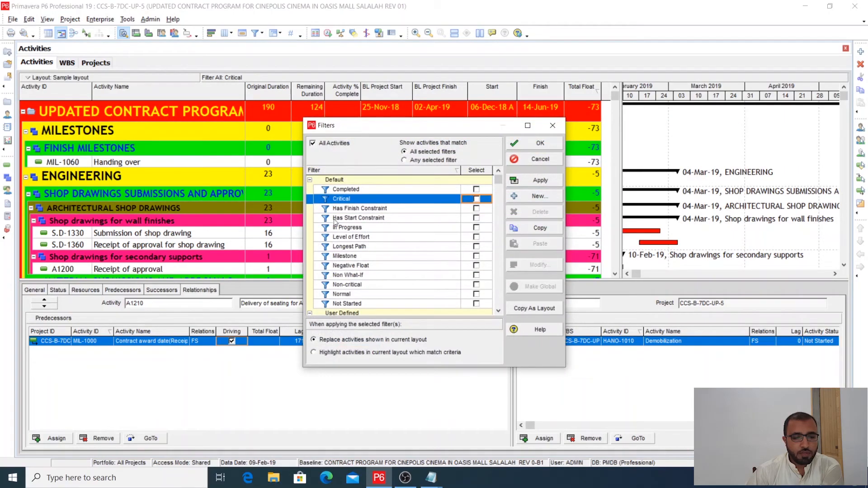
left_click(476, 246)
left_click(539, 181)
left_click(545, 144)
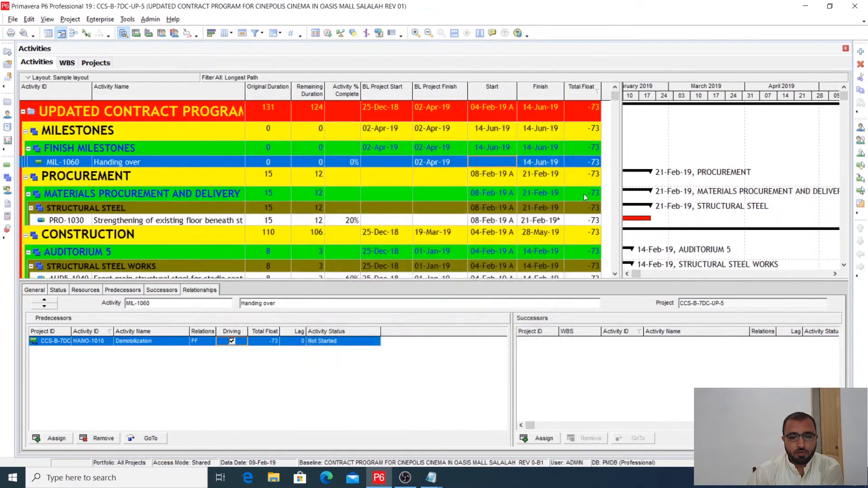
- Examine the longest path's total float and Gantt bars from the strengthening of the existing floor through to Demobilization
scroll(794, 226, "down", 5)
scroll(794, 227, "down", 1)
left_click_drag(844, 151, 844, 258)
left_click(835, 274)
left_click(834, 274)
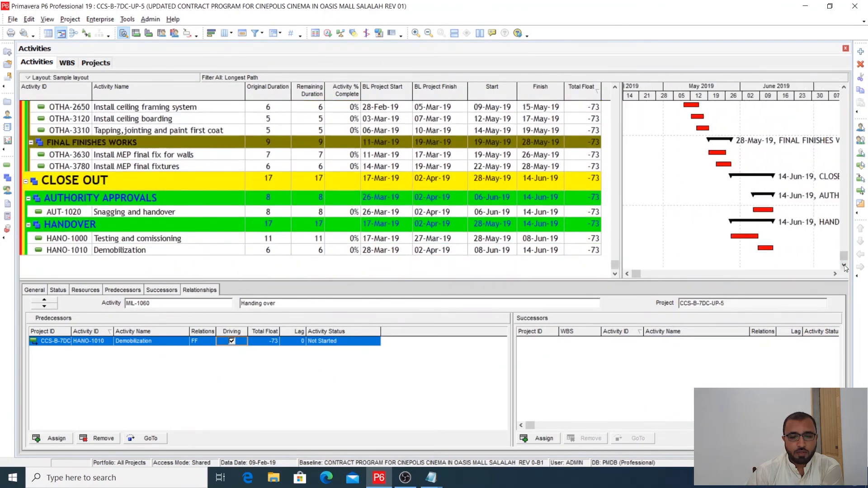
scroll(844, 266, "up", 8)
scroll(844, 266, "up", 1)
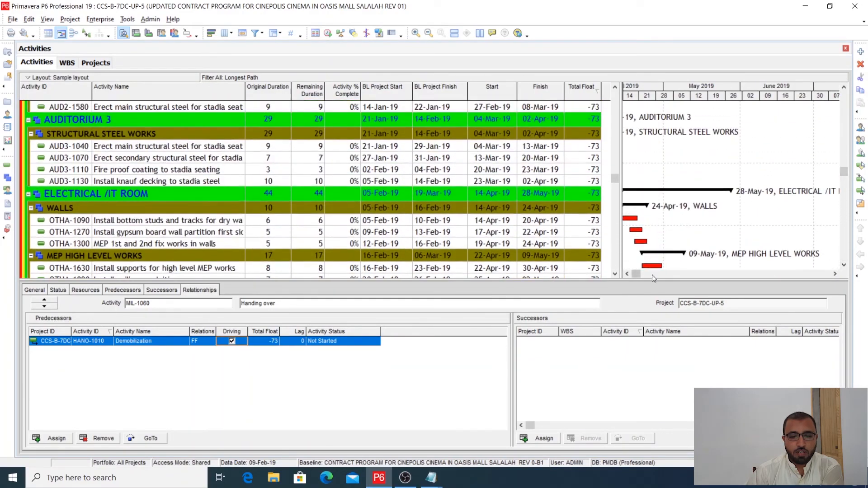
left_click(626, 273)
scroll(669, 251, "up", 15)
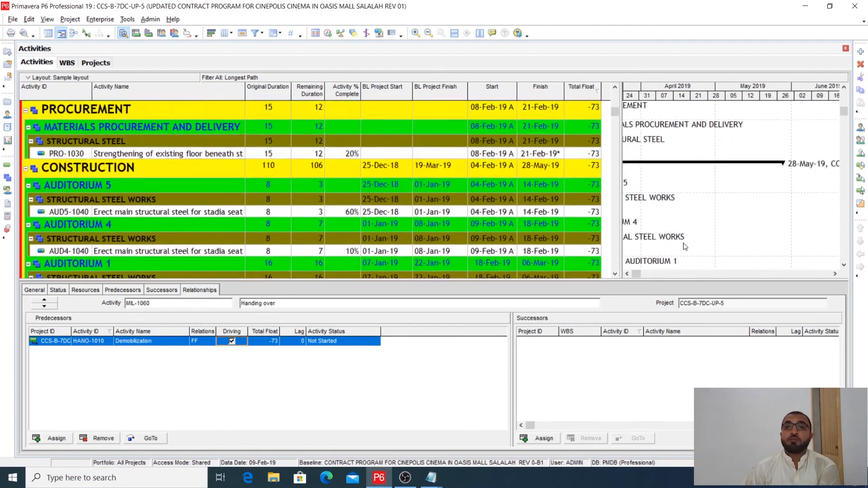
left_click(627, 274)
left_click(627, 274)
left_click(627, 274)
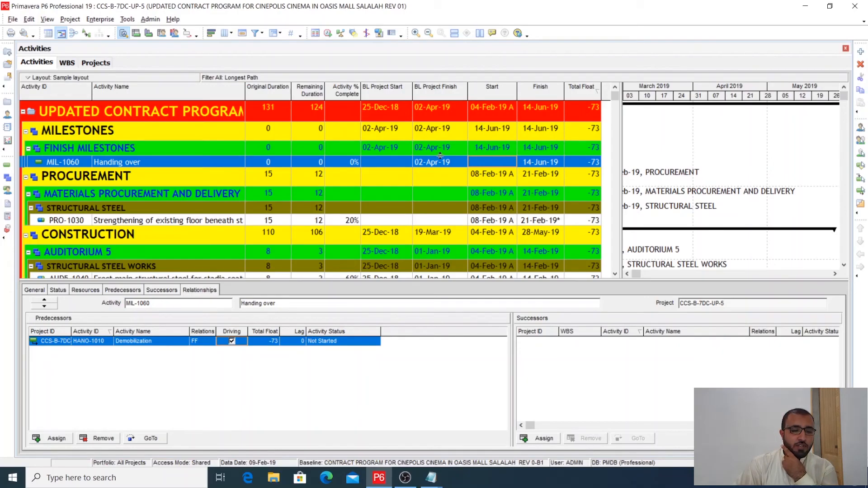
- Switch the activity list from the Longest Path filter back to the Critical filter
left_click(256, 33)
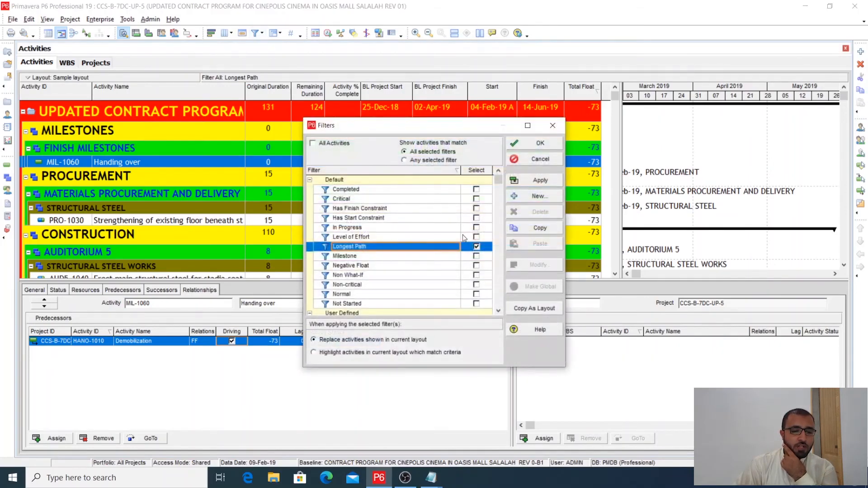
left_click(476, 246)
left_click(475, 199)
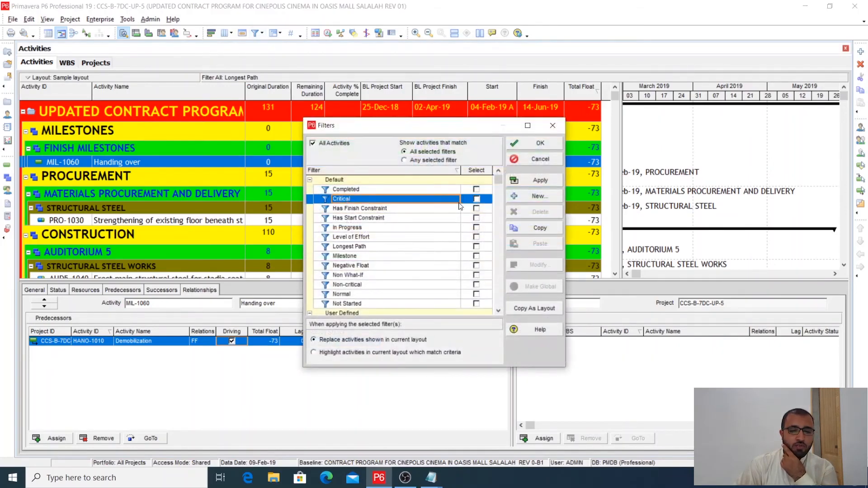
left_click(476, 200)
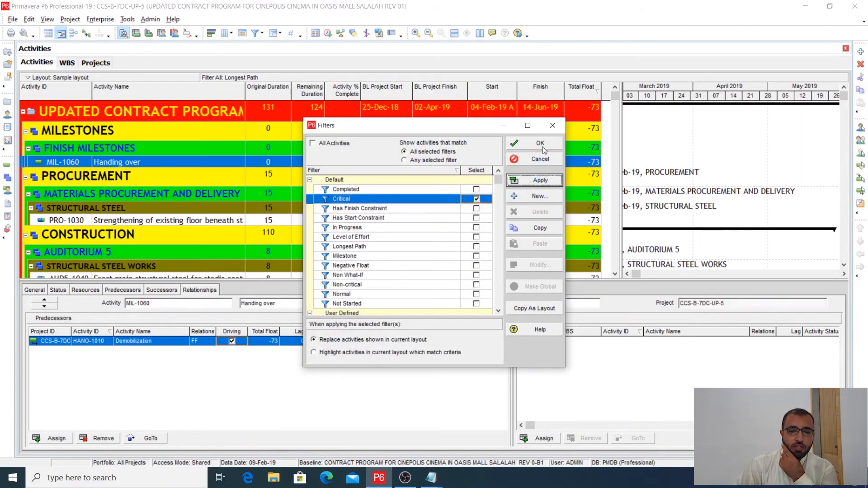
left_click(540, 142)
- Remove the WBS grouping from the critical activities so they are listed without group bands
left_click_drag(844, 97, 846, 267)
left_click(626, 274)
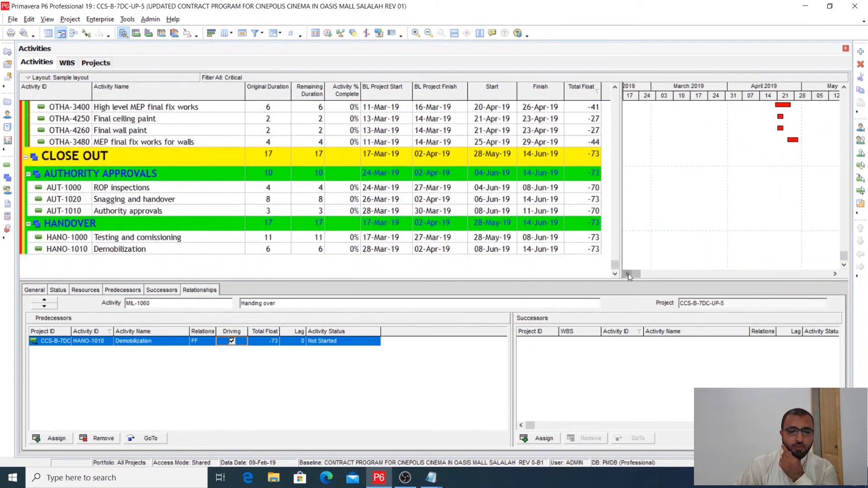
scroll(657, 239, "up", 5)
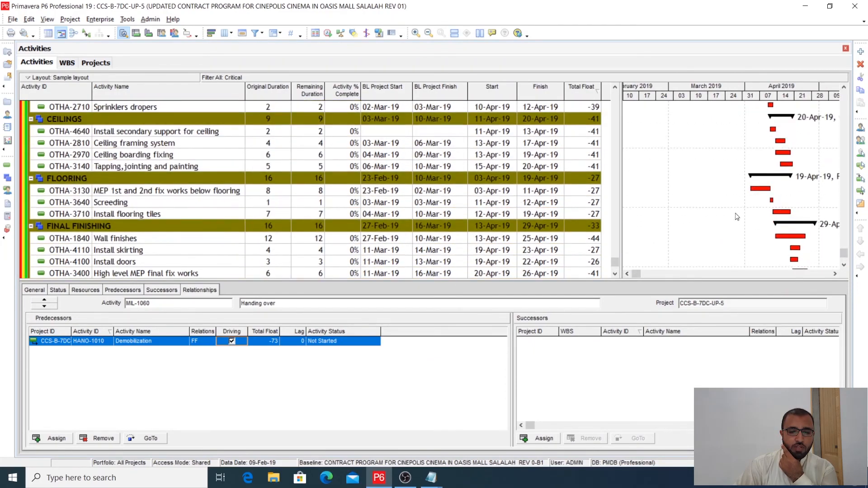
scroll(678, 190, "up", 1)
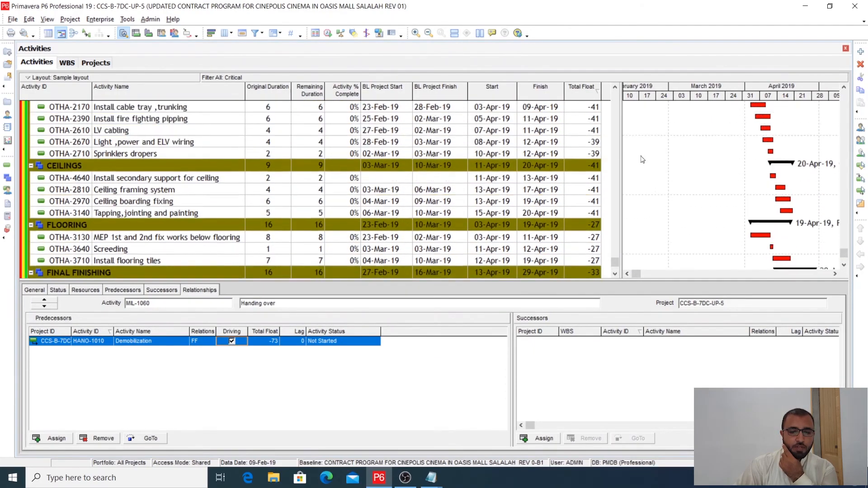
right_click(670, 131)
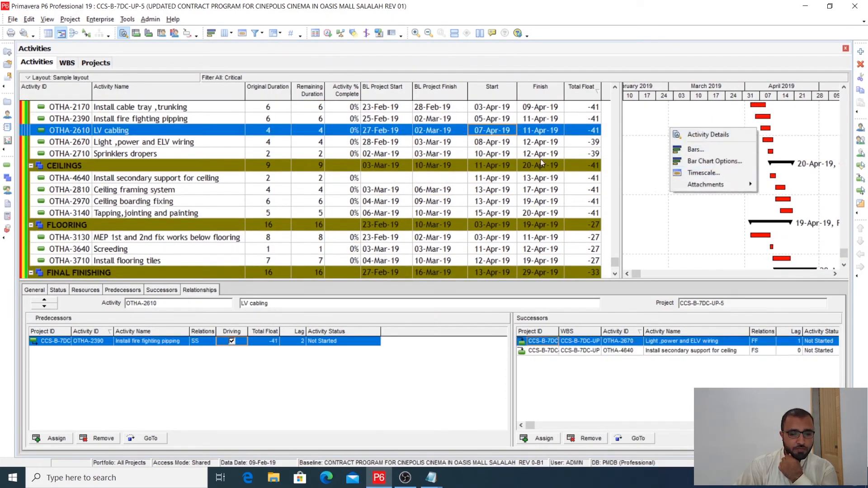
right_click(492, 141)
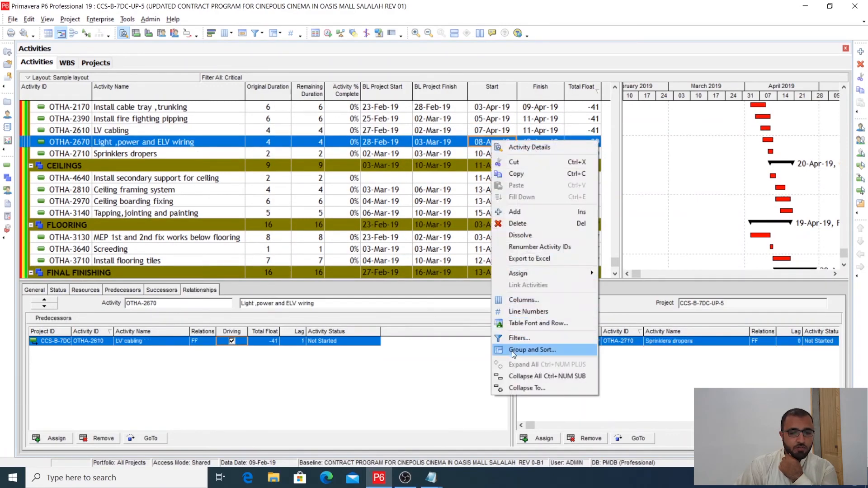
left_click(532, 349)
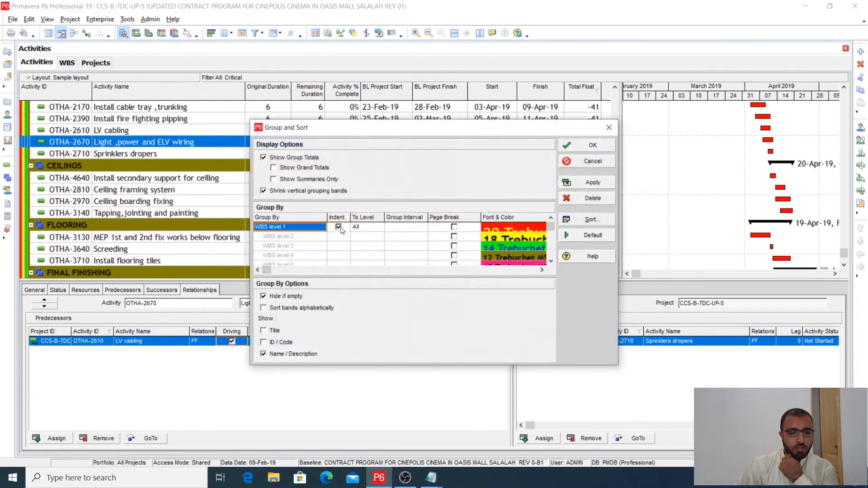
left_click(593, 198)
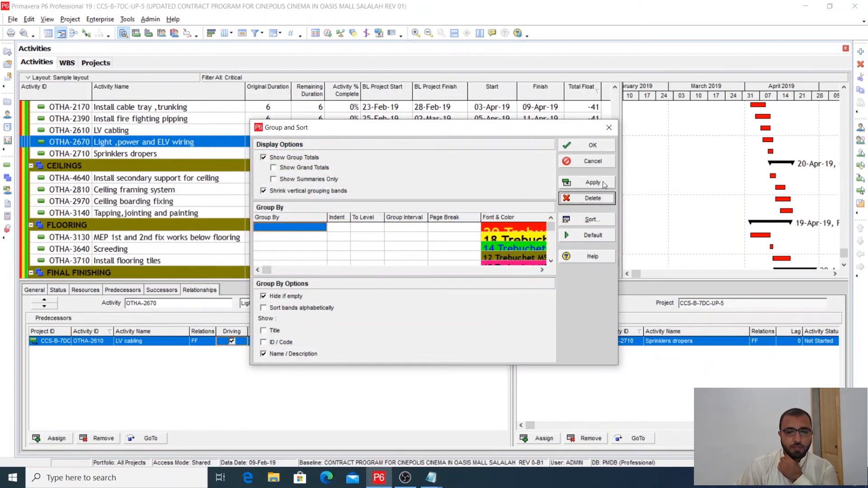
left_click(593, 182)
left_click(592, 145)
- Try ordering the ungrouped critical activities by finish date, and sort them by start date with the earliest first
scroll(844, 163, "up", 4)
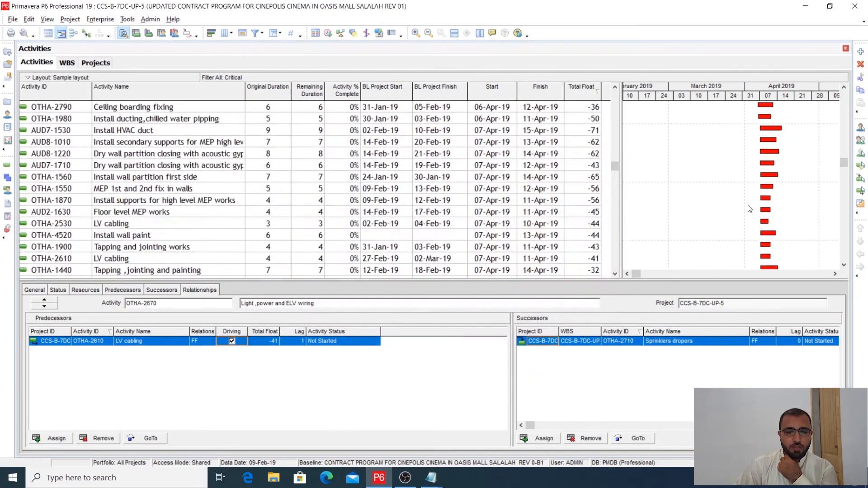
left_click_drag(844, 163, 843, 93)
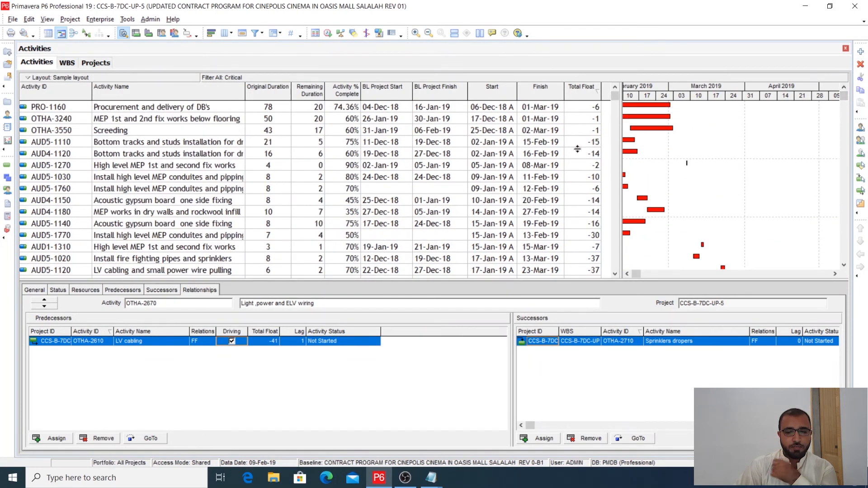
left_click(509, 91)
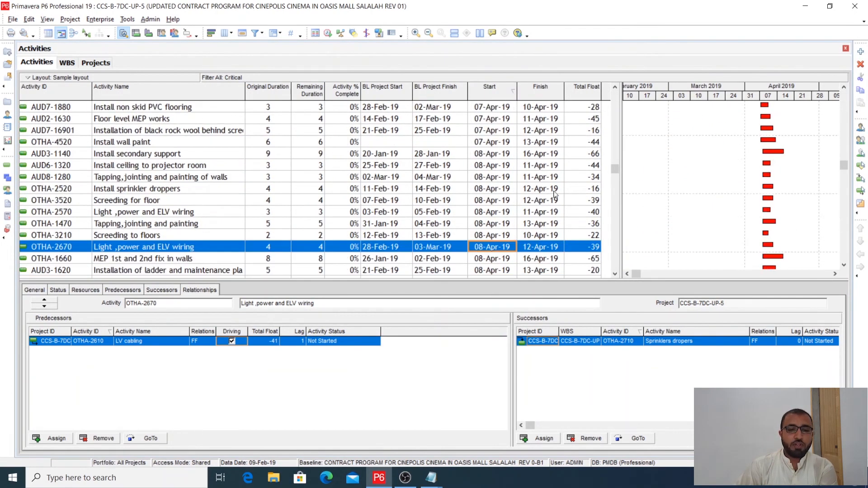
left_click(535, 96)
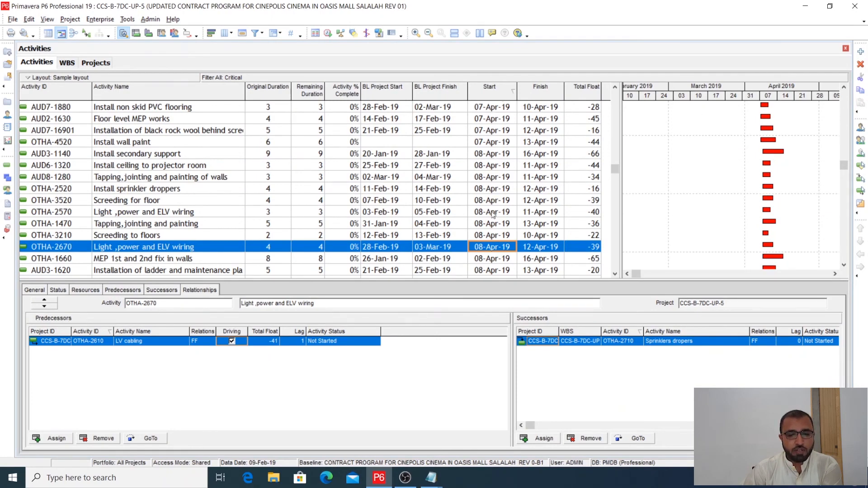
left_click(535, 94)
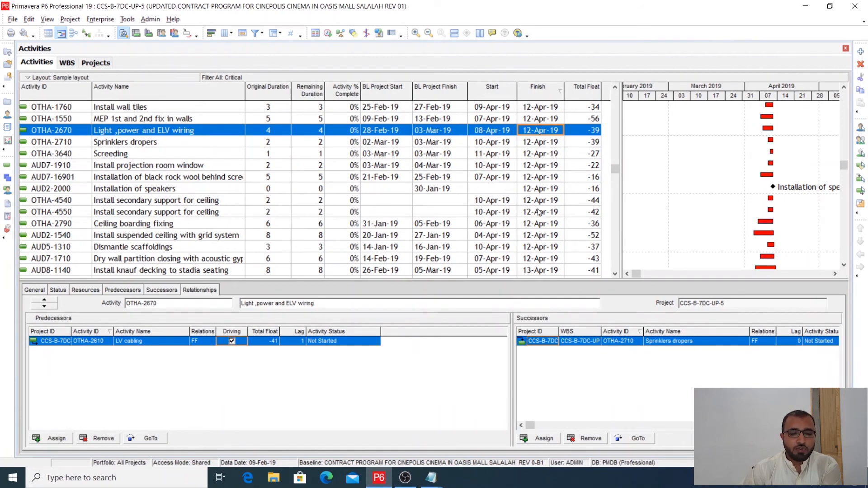
left_click(508, 94)
- Examine the Gantt bars and total float of the critical activities in start-date order, from the earliest started ones through April 2019
scroll(841, 166, "up", 3)
left_click_drag(841, 166, 846, 85)
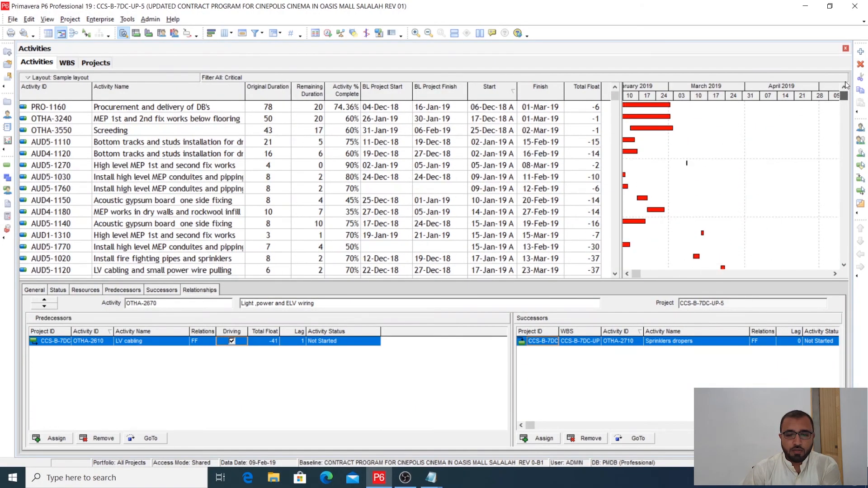
left_click(628, 274)
left_click(627, 274)
left_click(627, 274)
left_click(627, 274)
left_click(628, 274)
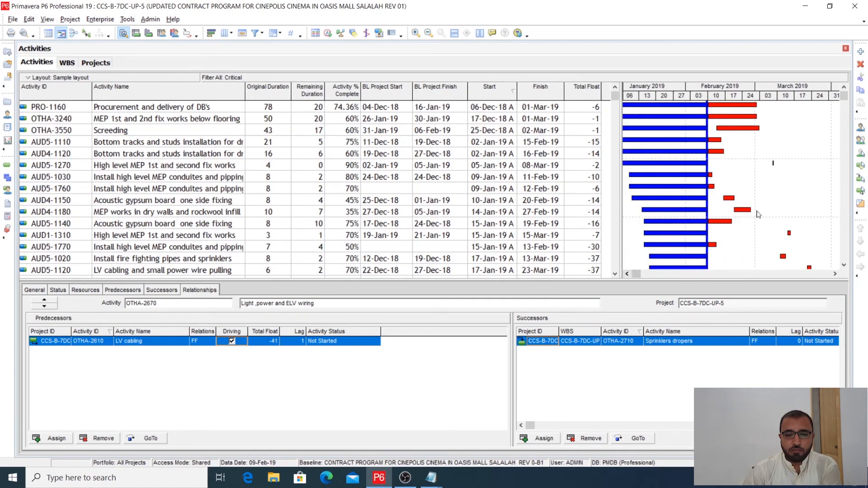
scroll(764, 197, "down", 10)
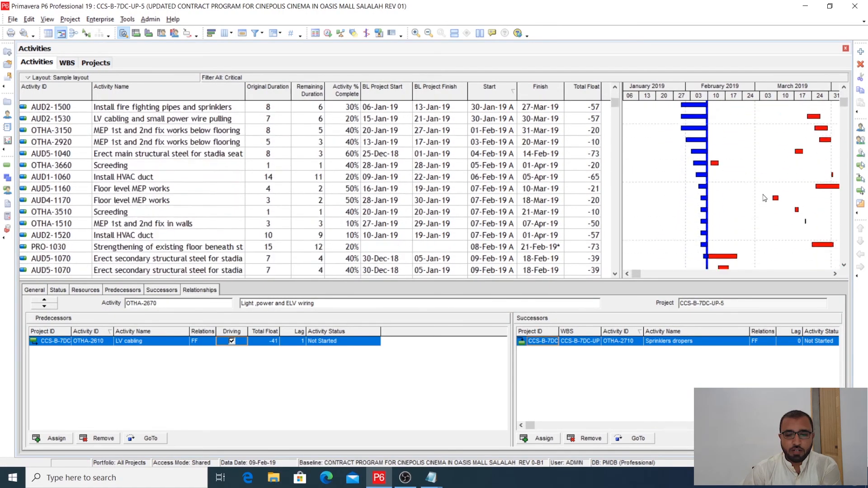
scroll(764, 198, "down", 10)
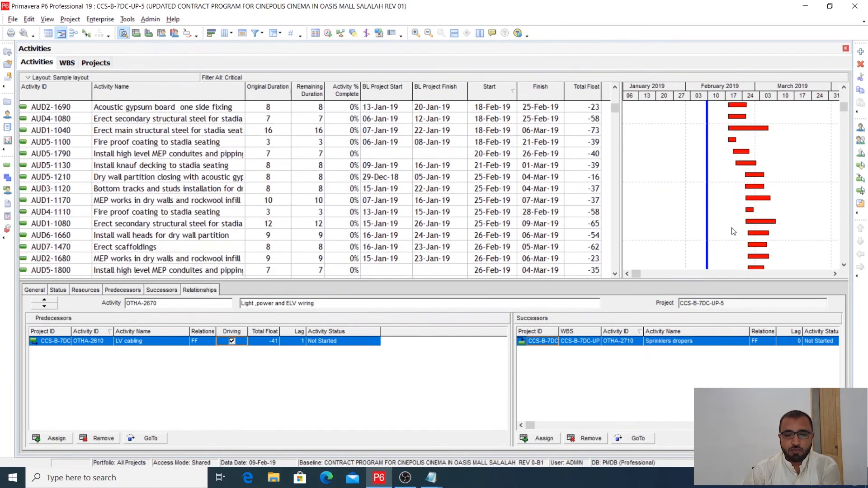
scroll(731, 223, "down", 10)
scroll(779, 226, "down", 10)
scroll(775, 221, "down", 8)
left_click(835, 274)
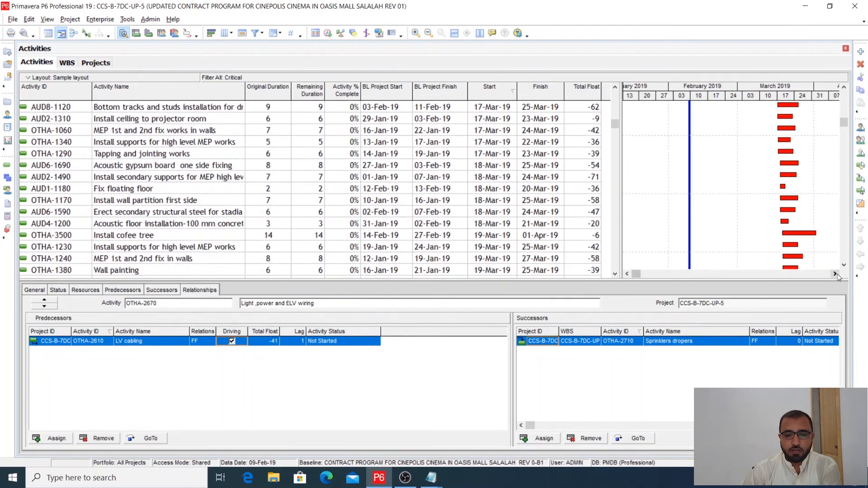
left_click(835, 274)
scroll(758, 253, "down", 8)
scroll(758, 253, "down", 10)
scroll(758, 247, "down", 10)
scroll(760, 243, "down", 10)
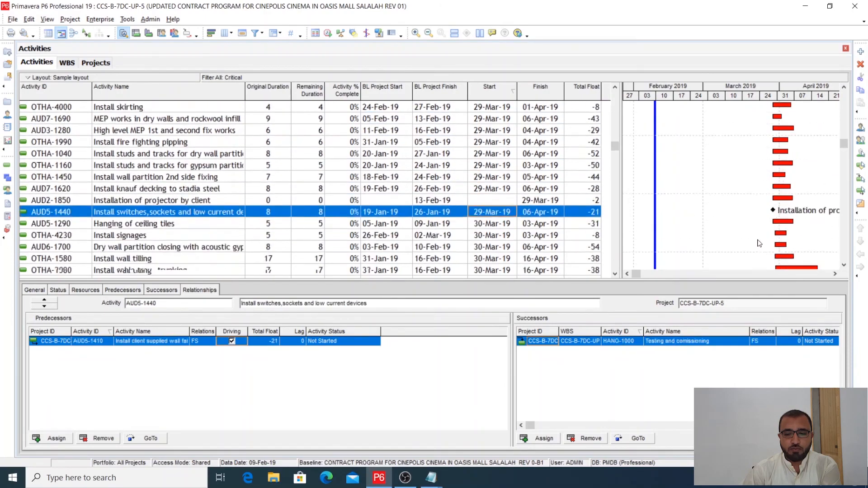
scroll(761, 237, "down", 10)
left_click_drag(845, 164, 845, 97)
left_click(835, 273)
left_click(835, 273)
left_click(835, 274)
left_click(627, 274)
left_click(627, 273)
left_click(627, 274)
left_click(627, 274)
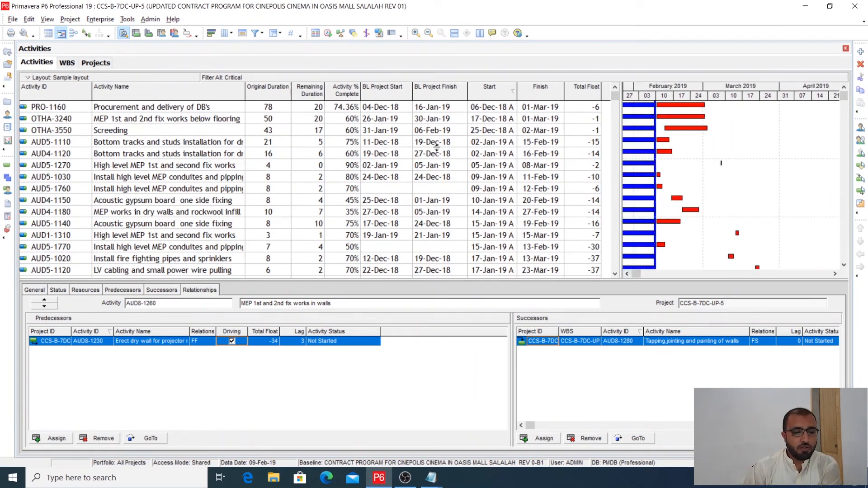
- Replace the Critical filter with the Longest Path filter on the ungrouped activity list
left_click(255, 33)
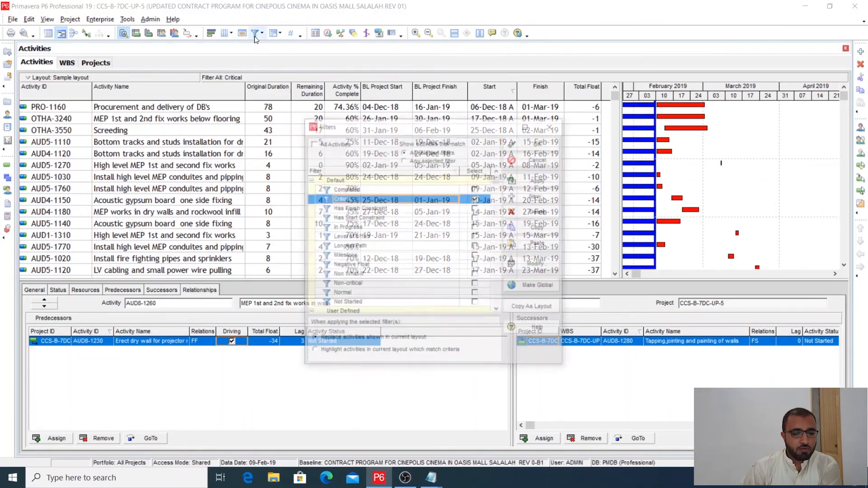
left_click(476, 198)
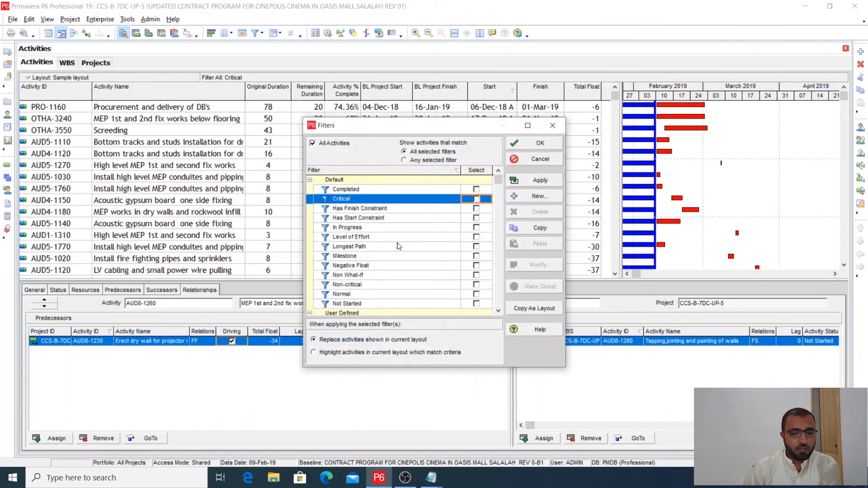
left_click(476, 247)
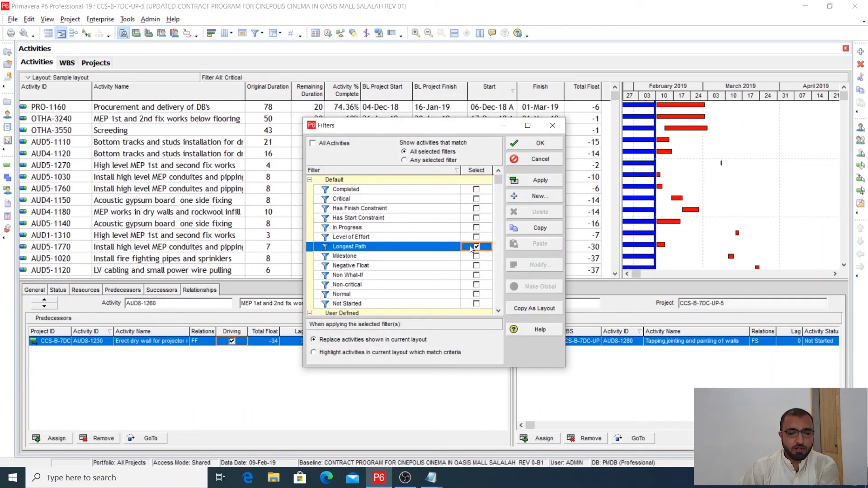
left_click(539, 181)
left_click(549, 147)
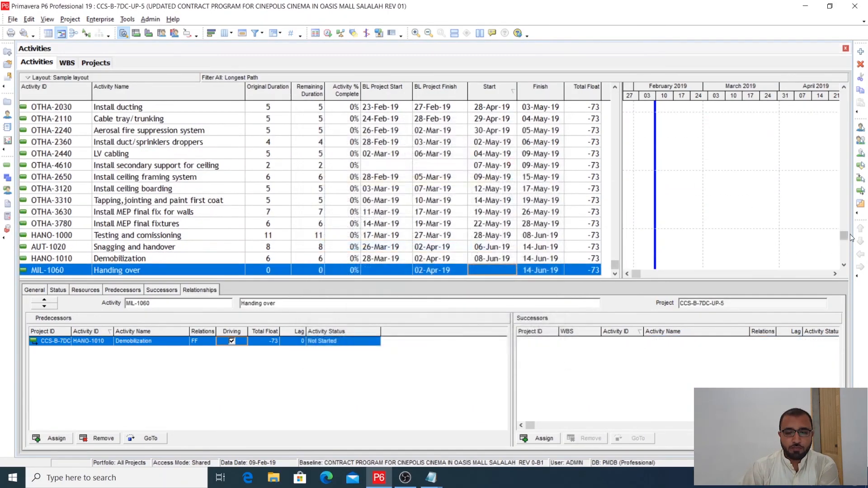
- Follow the longest path's Gantt bars from the main structural steel erection down to the Handing over milestone
left_click_drag(845, 236, 854, 91)
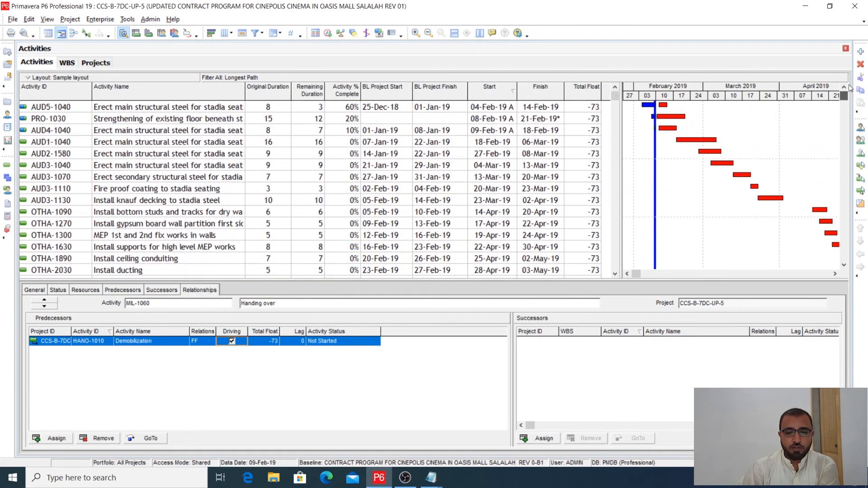
left_click(835, 274)
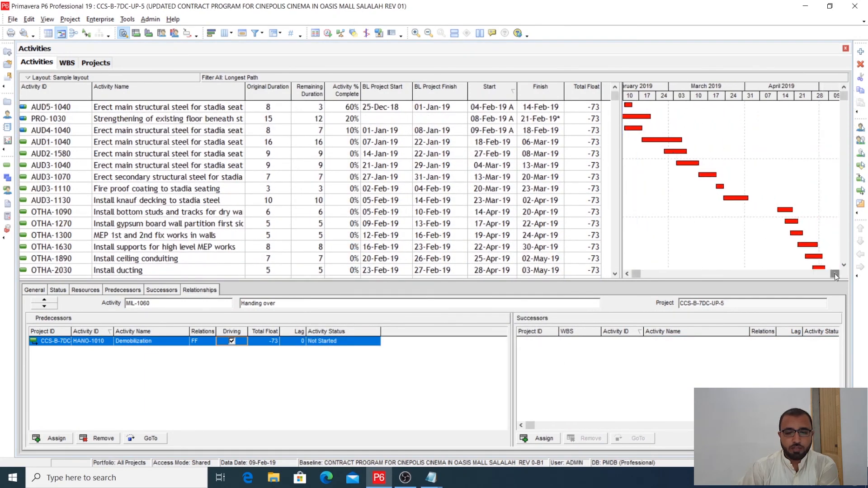
left_click(628, 273)
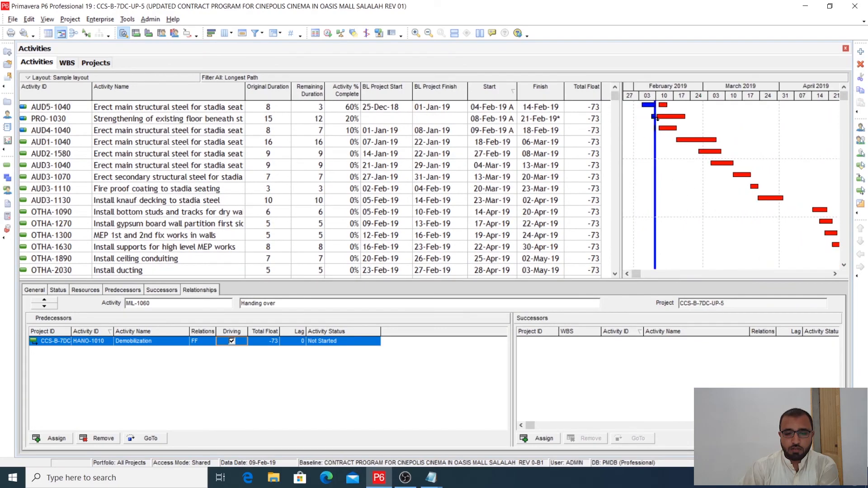
left_click(835, 274)
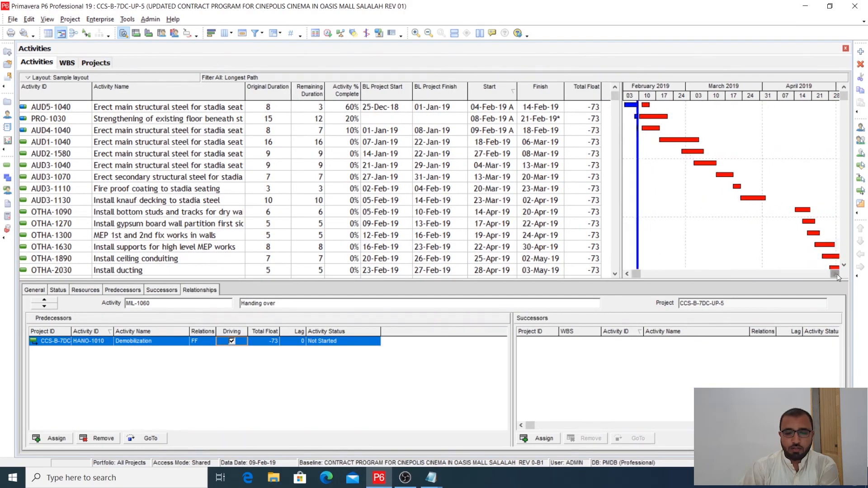
left_click(835, 273)
scroll(795, 245, "down", 1)
scroll(796, 245, "down", 5)
left_click(835, 274)
left_click(836, 274)
left_click(835, 274)
scroll(800, 249, "down", 1)
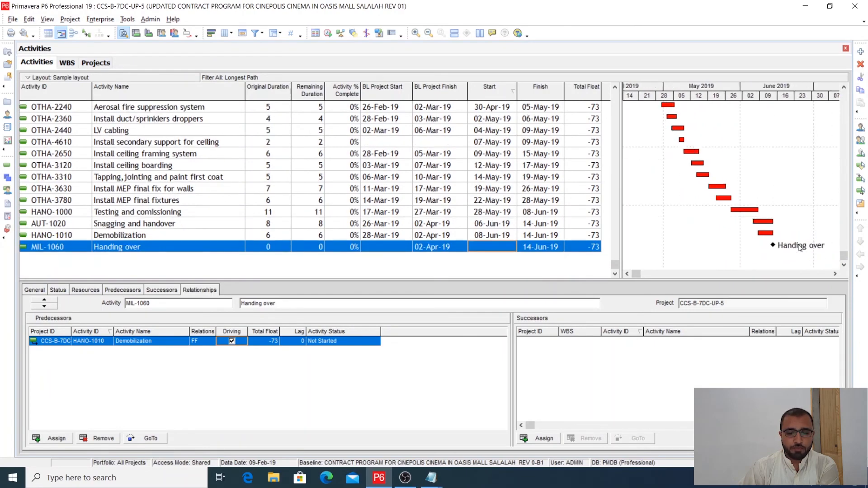
- Recheck the sequence of longest path bars between the data date line and the final fixtures, comparing early and late activities
scroll(767, 253, "up", 2)
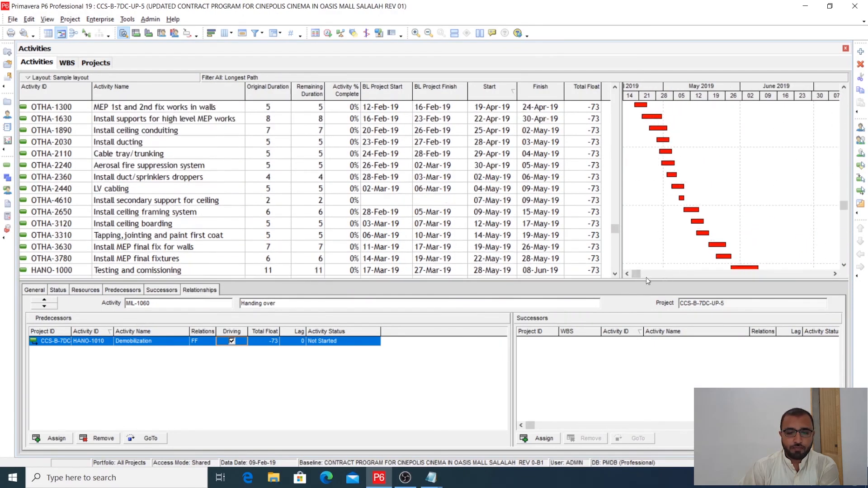
left_click(626, 274)
scroll(724, 244, "down", 2)
scroll(723, 247, "up", 5)
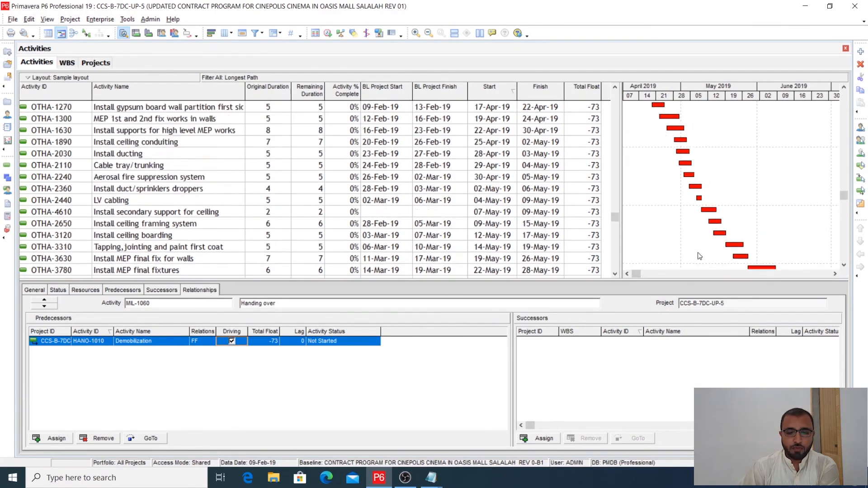
left_click(627, 274)
left_click(627, 274)
left_click(627, 274)
left_click(626, 274)
left_click(626, 274)
left_click(626, 274)
left_click(626, 273)
left_click(627, 274)
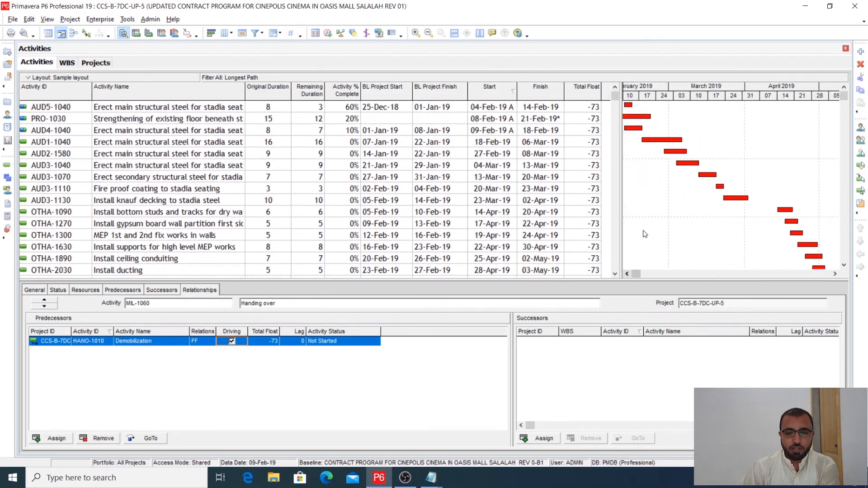
left_click(627, 274)
left_click(626, 274)
left_click(626, 274)
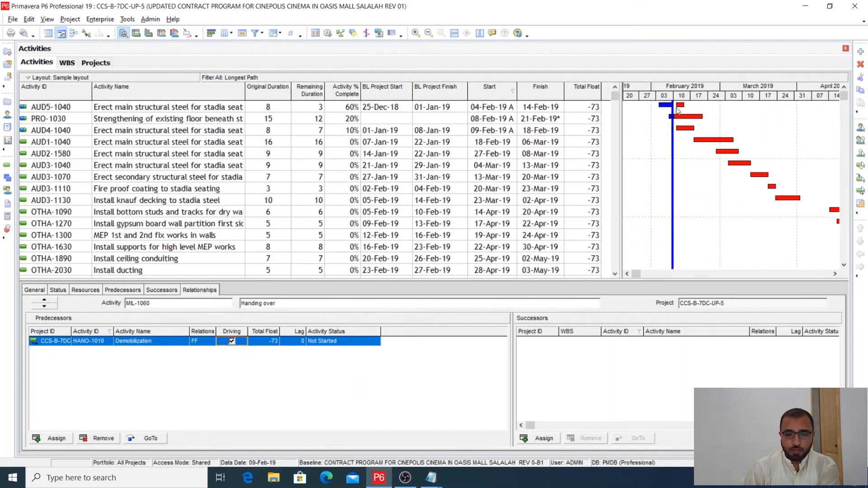
left_click(835, 274)
left_click(835, 273)
left_click(835, 274)
left_click(835, 274)
left_click(834, 274)
left_click(834, 274)
left_click(834, 274)
scroll(835, 277, "down", 4)
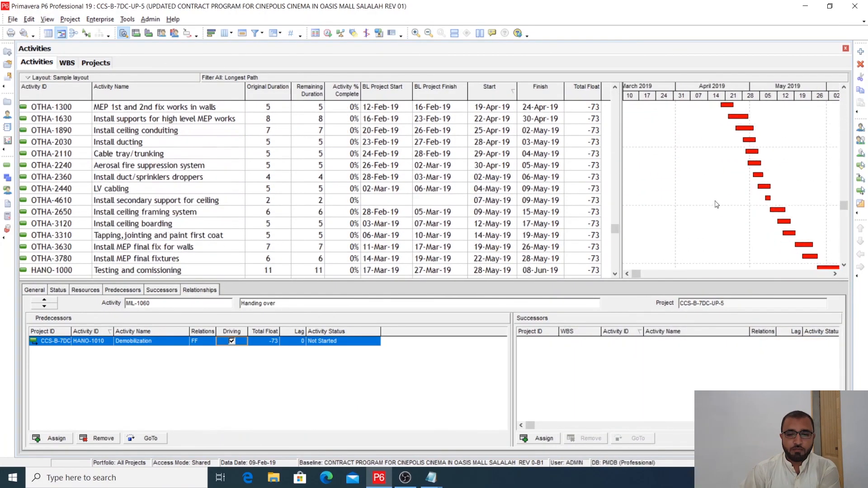
left_click(835, 274)
left_click(834, 274)
left_click(835, 274)
scroll(767, 243, "down", 2)
scroll(767, 242, "up", 5)
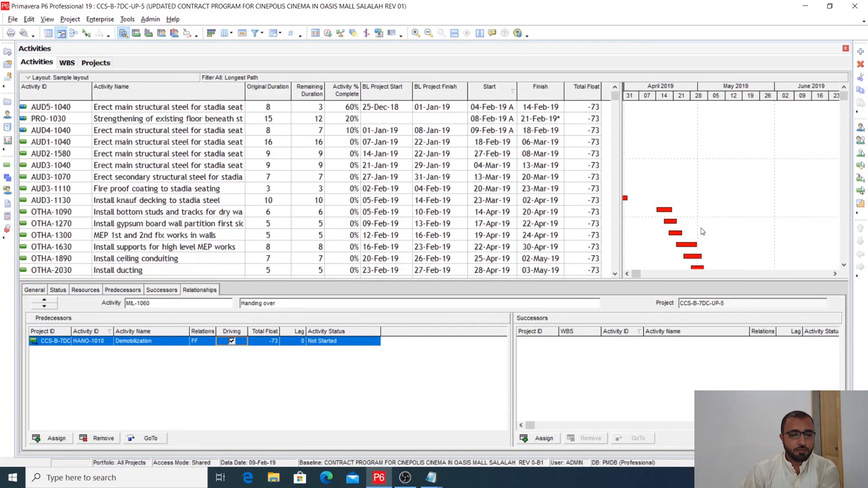
left_click(626, 274)
left_click(627, 274)
left_click(626, 274)
left_click(627, 274)
left_click(626, 274)
left_click(627, 274)
left_click(627, 274)
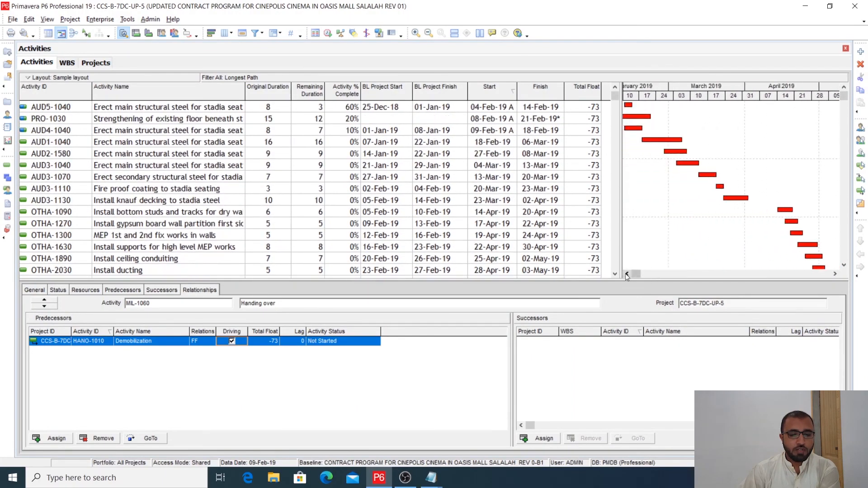
- Replace the Longest Path filter with the Critical filter on the activity list
left_click(254, 33)
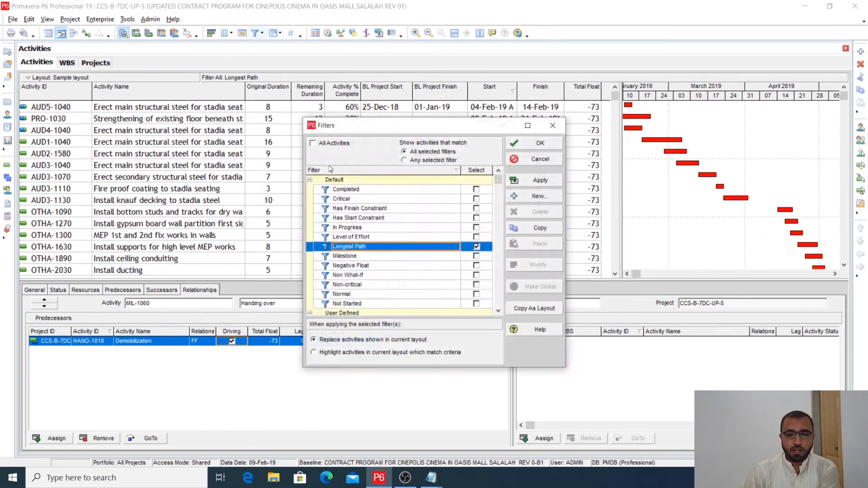
left_click(476, 247)
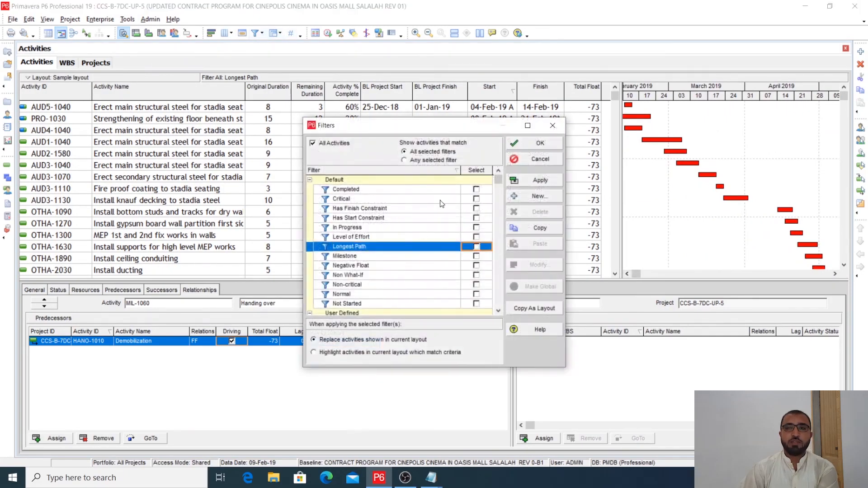
left_click(476, 199)
left_click(538, 180)
left_click(541, 143)
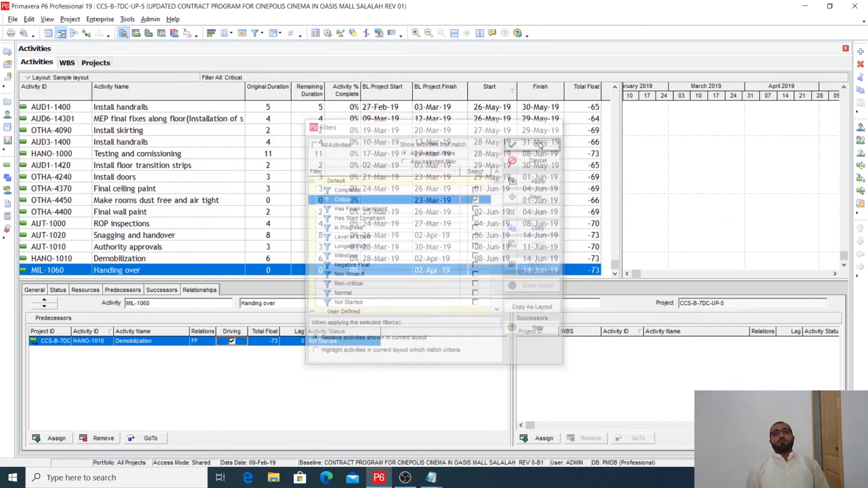
- Examine the earliest critical activities and their Gantt bars from December 2018 to the data date line
left_click_drag(844, 256, 843, 201)
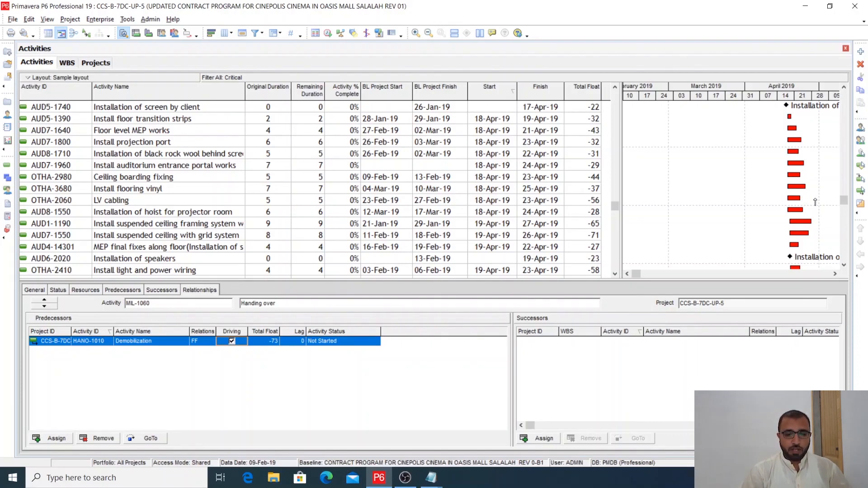
scroll(815, 202, "up", 1)
left_click_drag(846, 199, 845, 93)
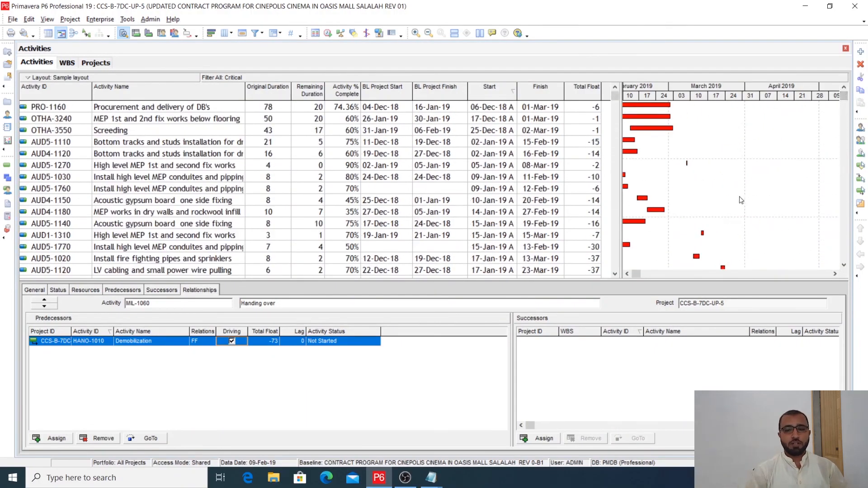
left_click_drag(622, 182, 619, 183)
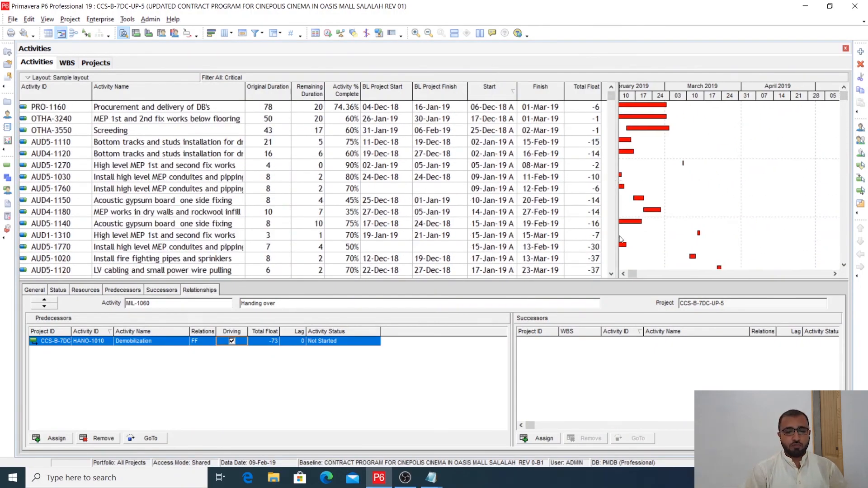
left_click(623, 275)
left_click(623, 274)
left_click(623, 274)
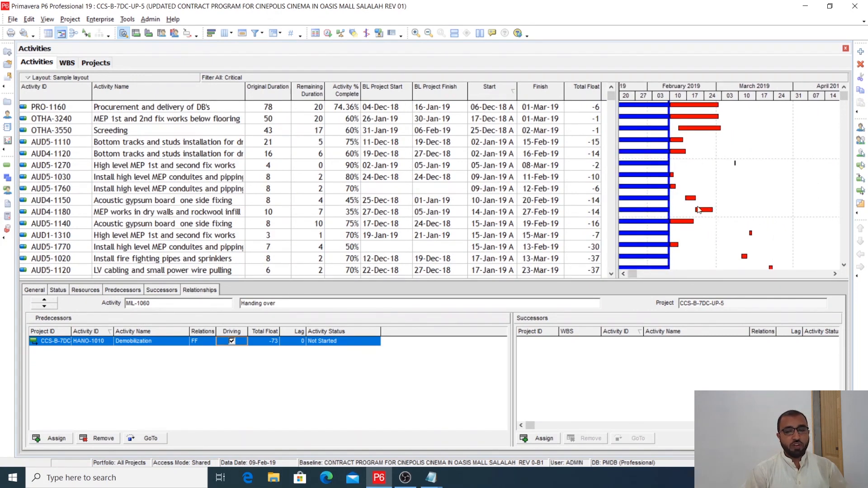
left_click(623, 273)
left_click(624, 274)
left_click(623, 274)
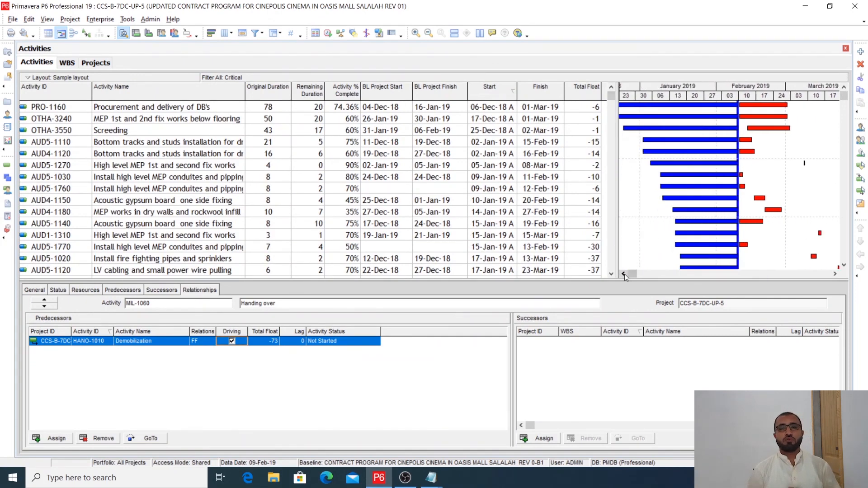
left_click(624, 274)
left_click(624, 274)
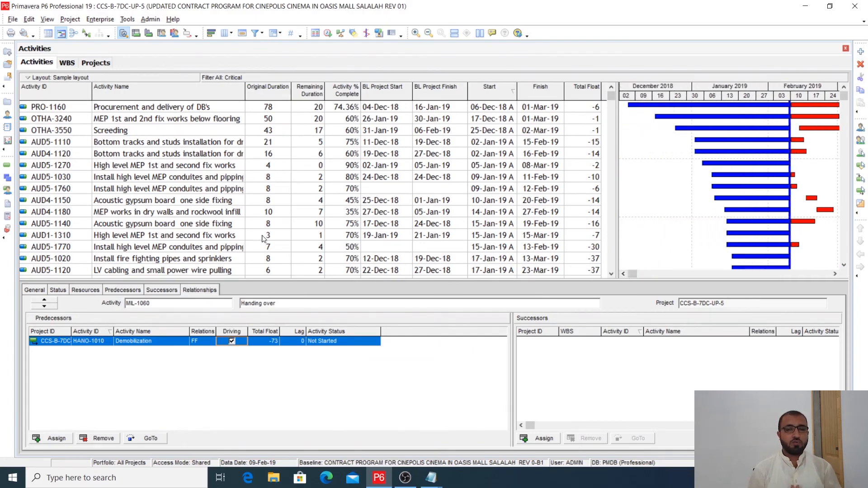